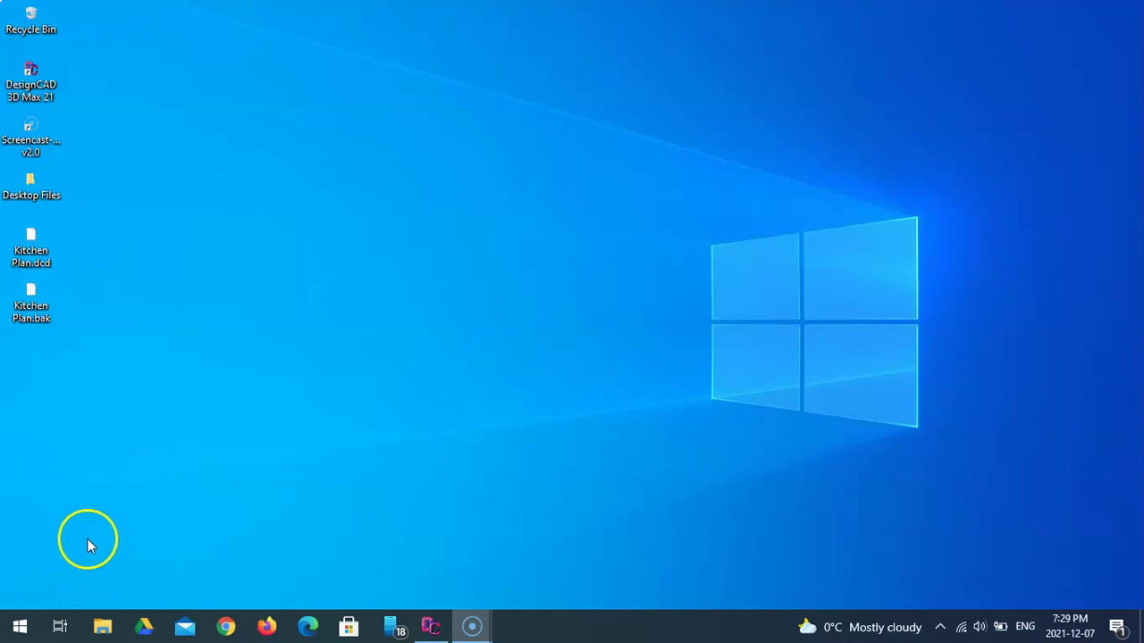
- Restore the DesignCAD window showing the Kitchen Plan.dcd floor plan from the taskbar
{"action": "left_click", "coordinate": [427, 629]}
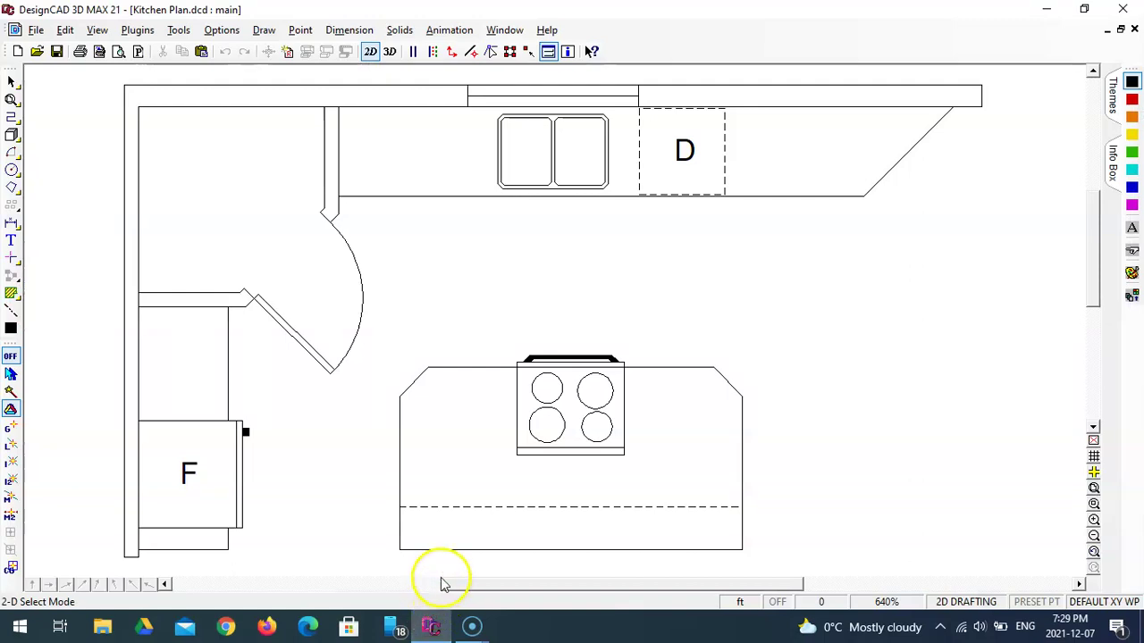
{"action": "scroll", "coordinate": [431, 395], "scroll_direction": "up", "scroll_amount": 5}
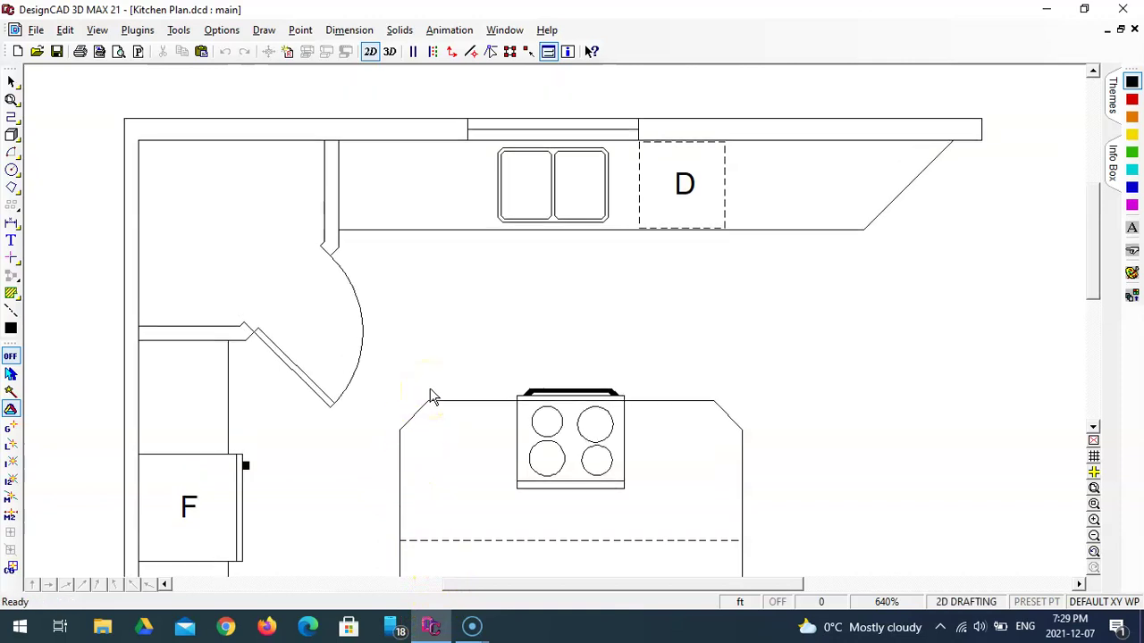
{"action": "scroll", "coordinate": [436, 396], "scroll_direction": "up", "scroll_amount": 1}
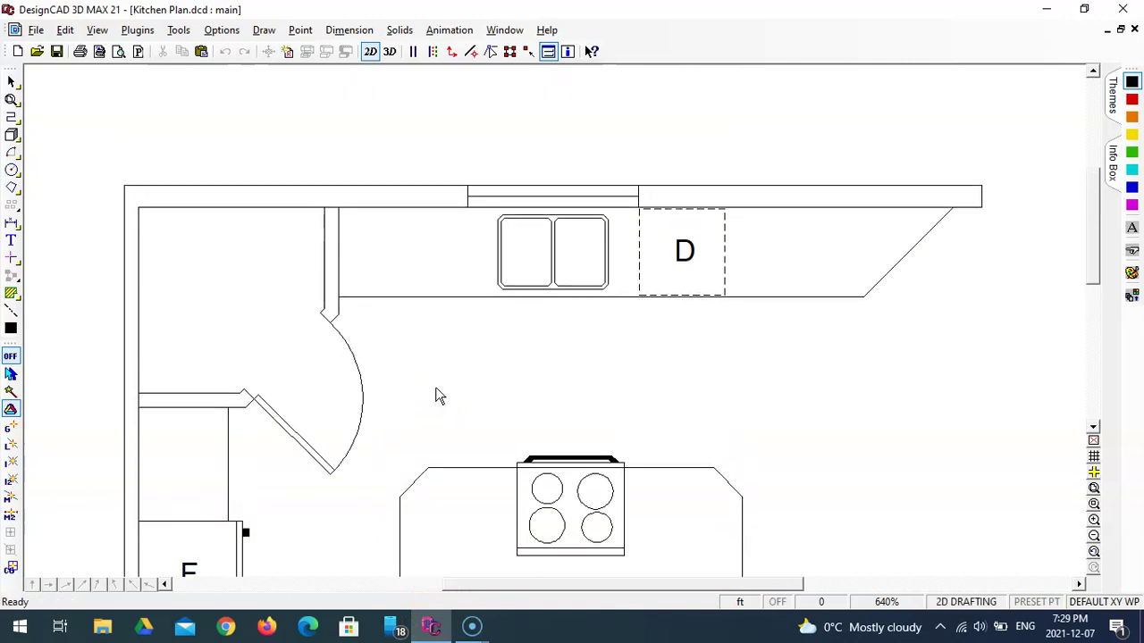
- Start a linear dimension with Automatic alignment
{"action": "left_click", "coordinate": [12, 223]}
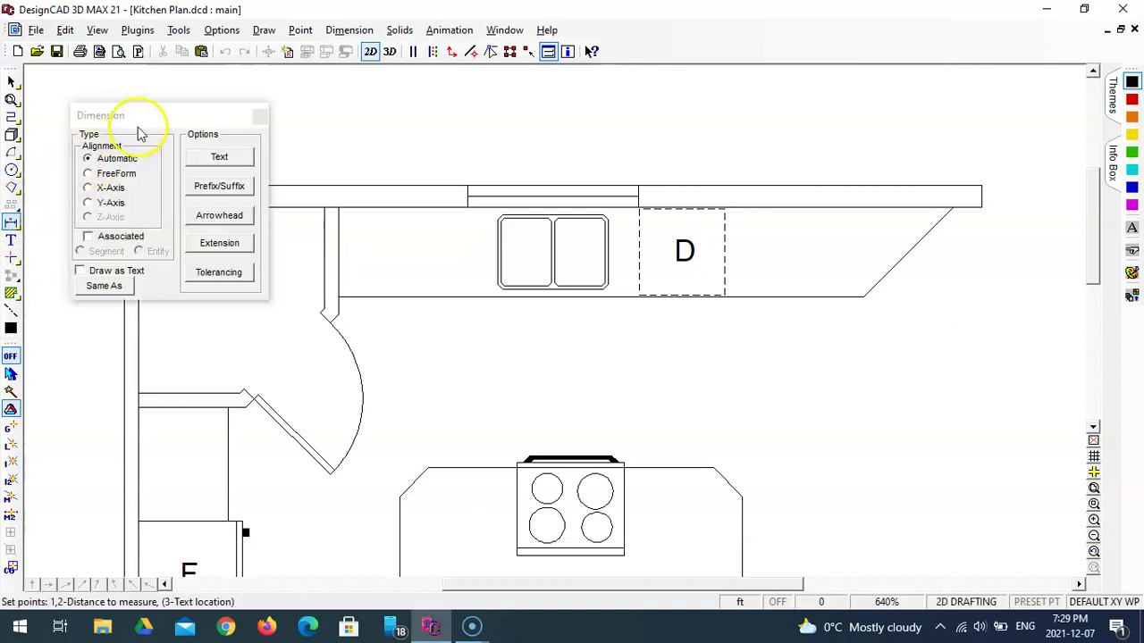
{"action": "mouse_move", "coordinate": [140, 122]}
{"action": "left_mouse_down"}
{"action": "mouse_move", "coordinate": [321, 203]}
{"action": "mouse_move", "coordinate": [518, 227]}
{"action": "left_mouse_up"}
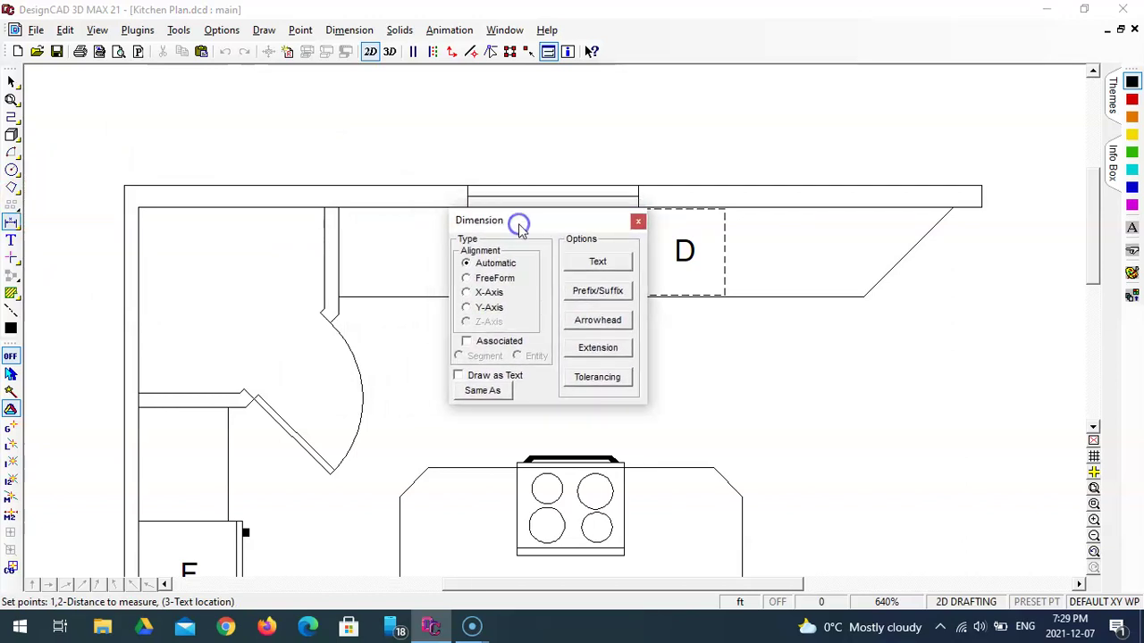
{"action": "left_click", "coordinate": [490, 265]}
- Set the dimension text format to 1' 6 3/4" and change the text size to 2
{"action": "left_click", "coordinate": [604, 263]}
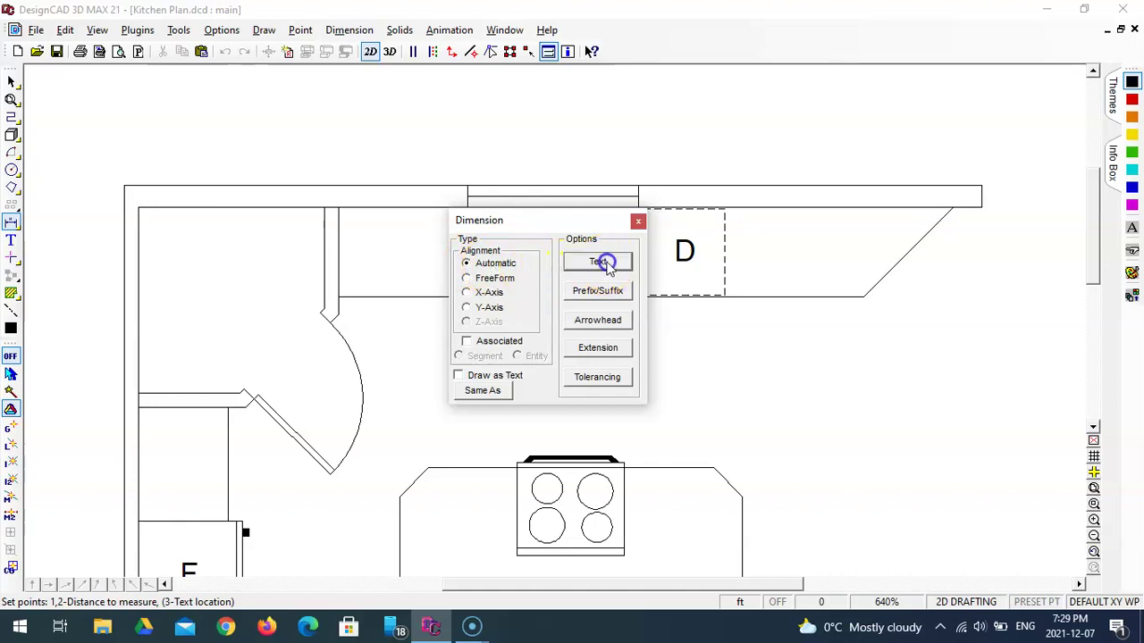
{"action": "left_click_drag", "start_coordinate": [658, 296], "coordinate": [480, 231]}
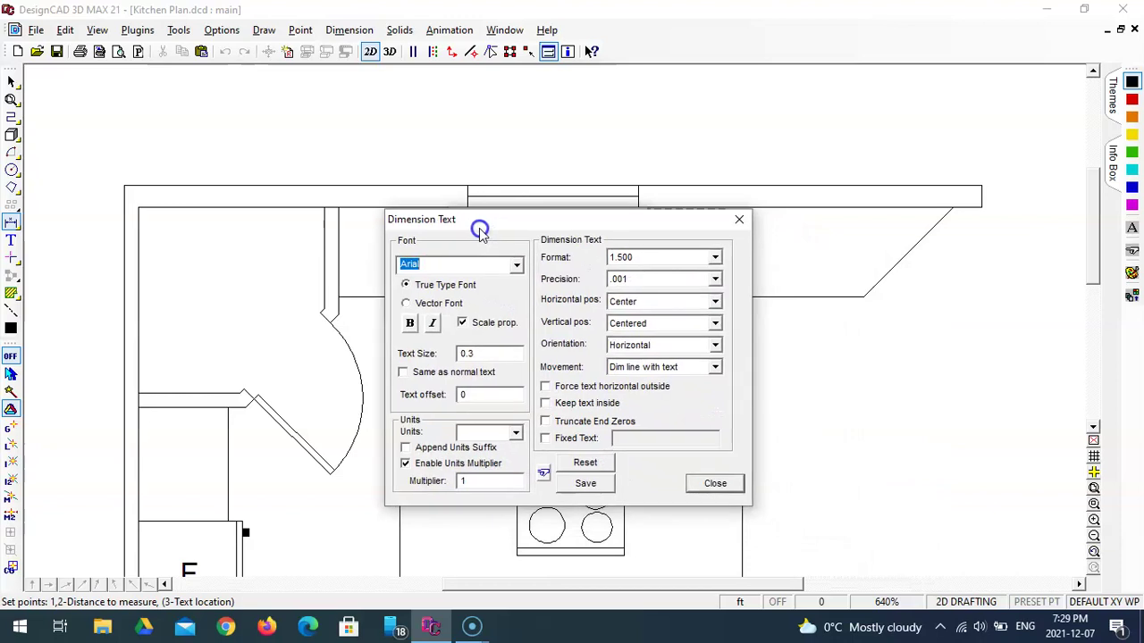
{"action": "left_click", "coordinate": [645, 260]}
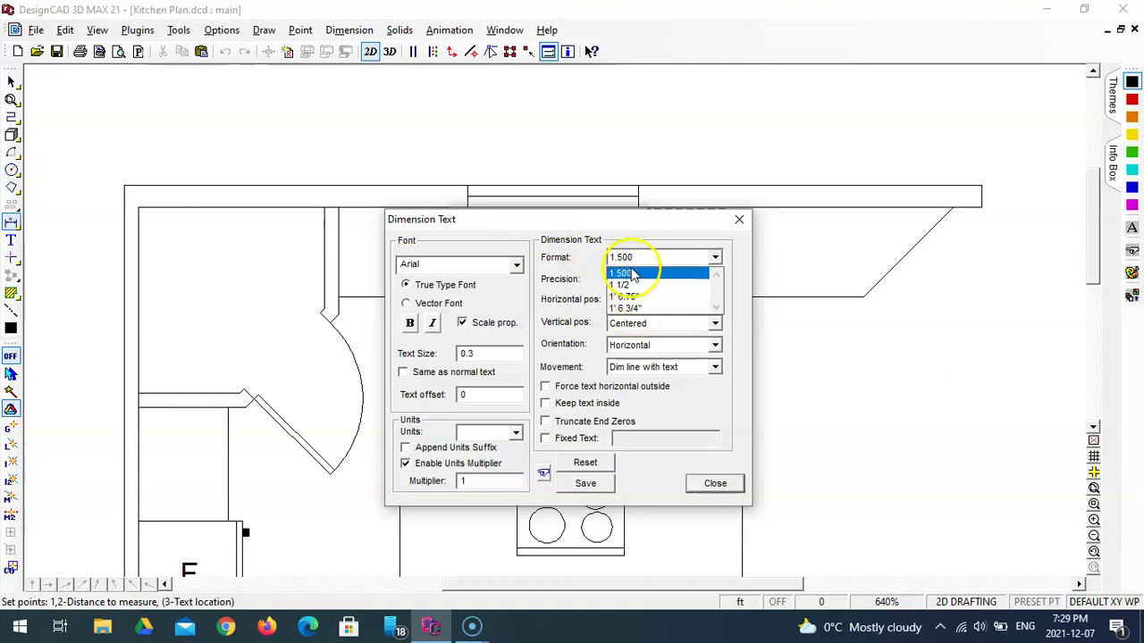
{"action": "left_click", "coordinate": [639, 309]}
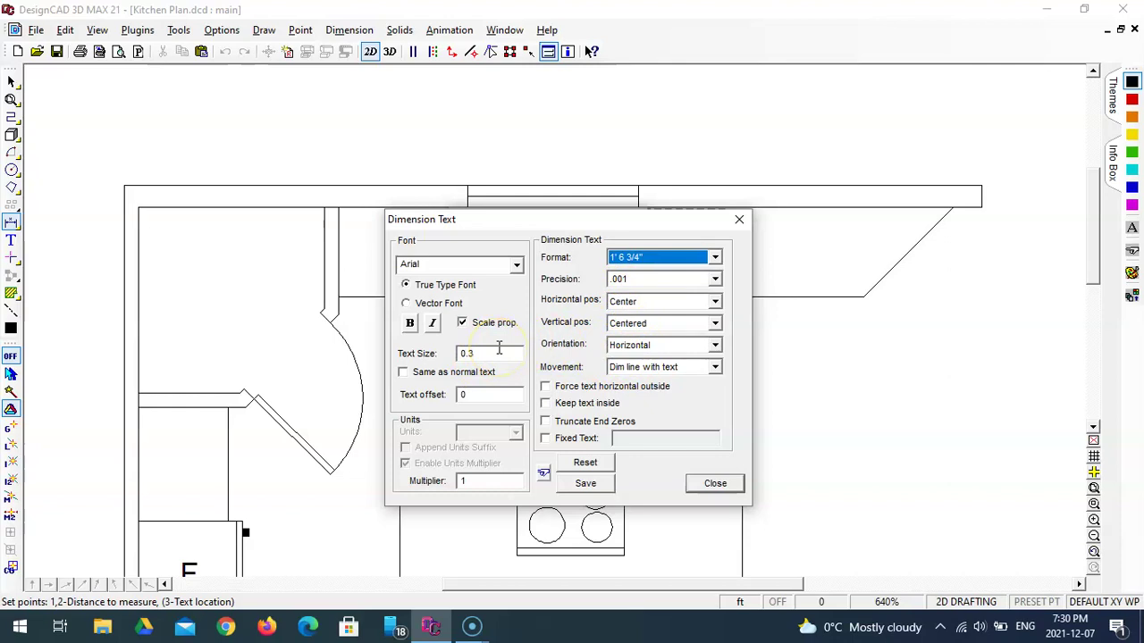
{"action": "left_click_drag", "start_coordinate": [498, 353], "coordinate": [437, 351]}
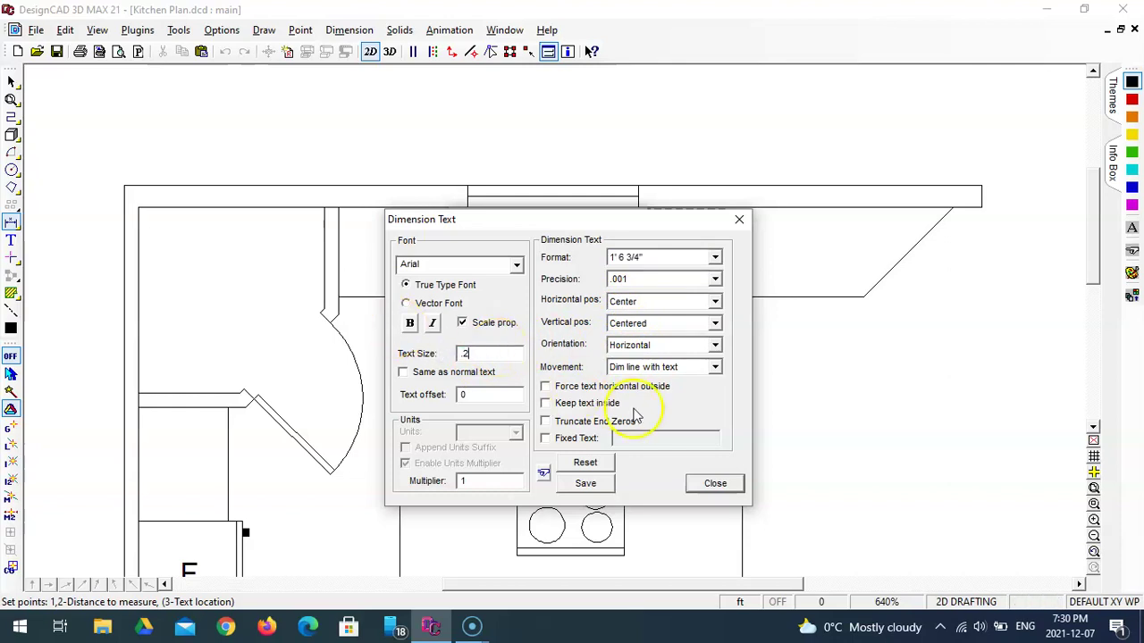
{"action": "left_click", "coordinate": [715, 484]}
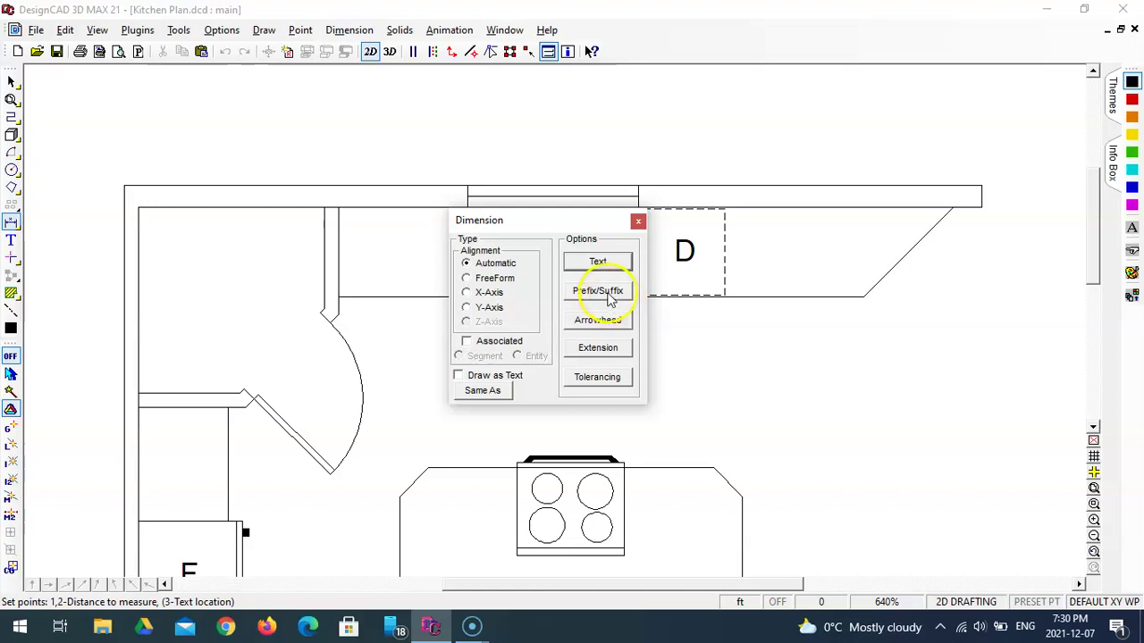
- Review the prefix/suffix settings and choose an arrowhead style for Arrow1
{"action": "left_click", "coordinate": [600, 291]}
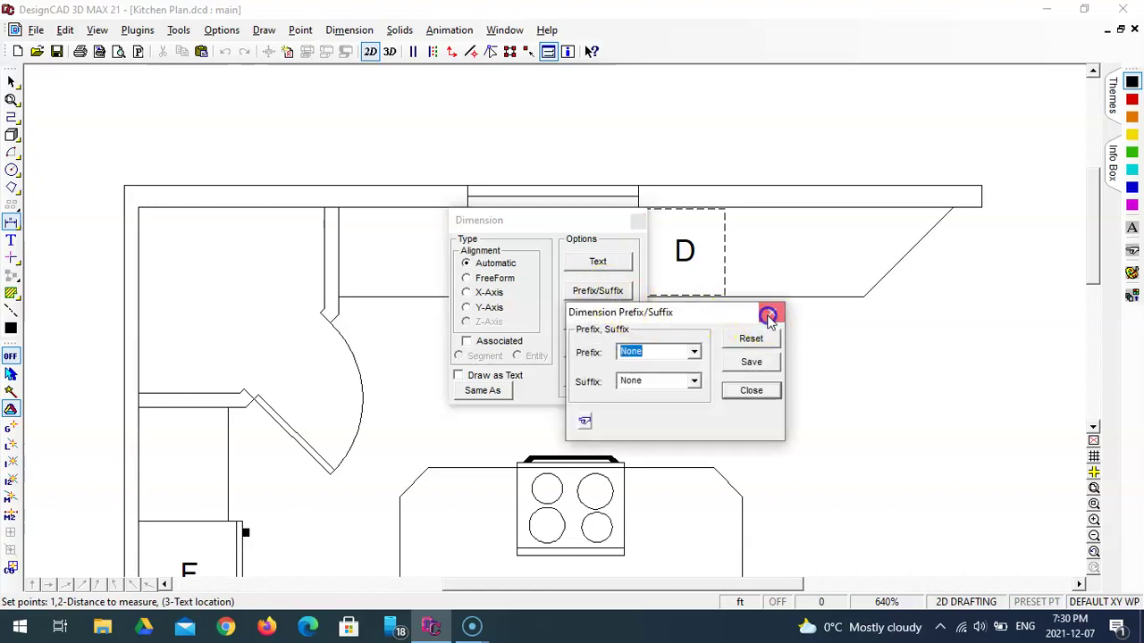
{"action": "left_click", "coordinate": [768, 316]}
{"action": "left_click", "coordinate": [601, 321]}
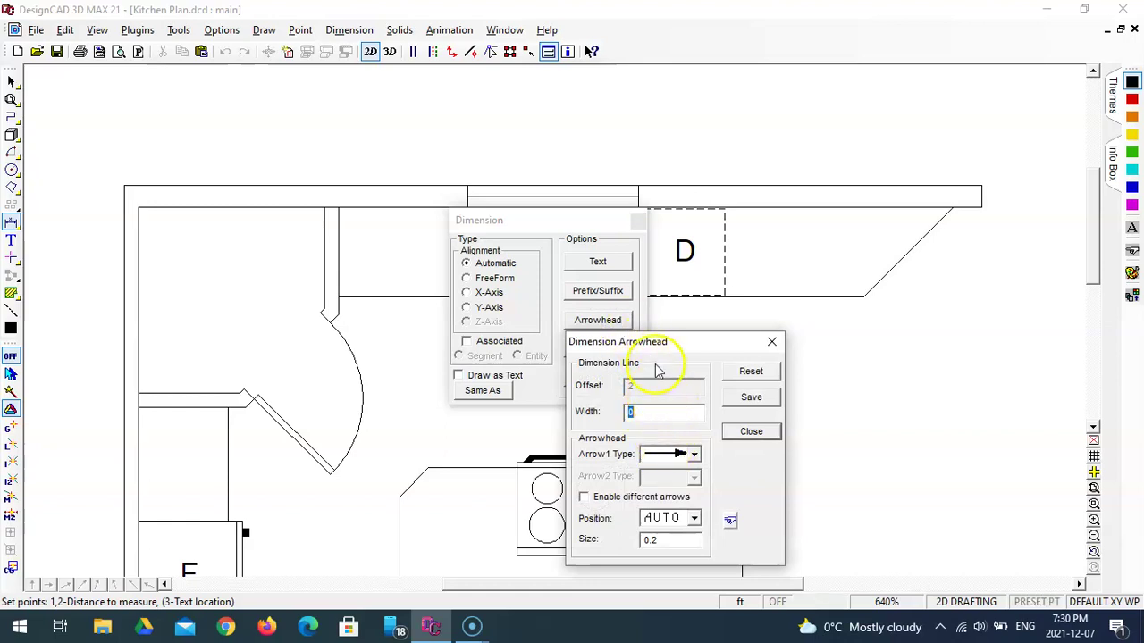
{"action": "left_click_drag", "start_coordinate": [652, 345], "coordinate": [539, 223]}
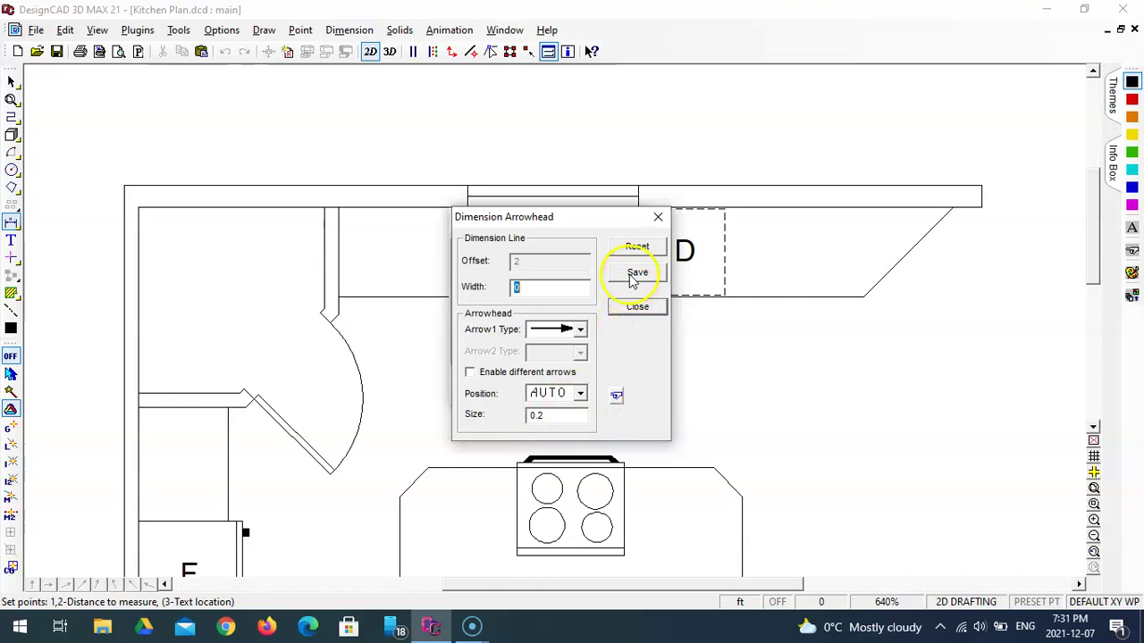
{"action": "left_click", "coordinate": [640, 306]}
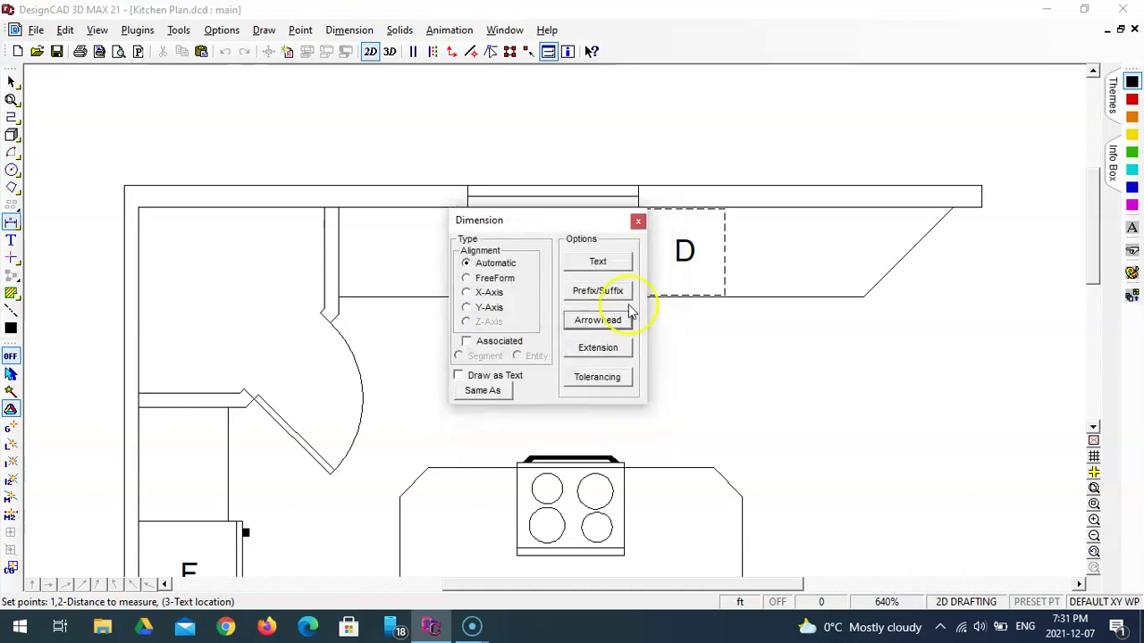
{"action": "left_click", "coordinate": [586, 322]}
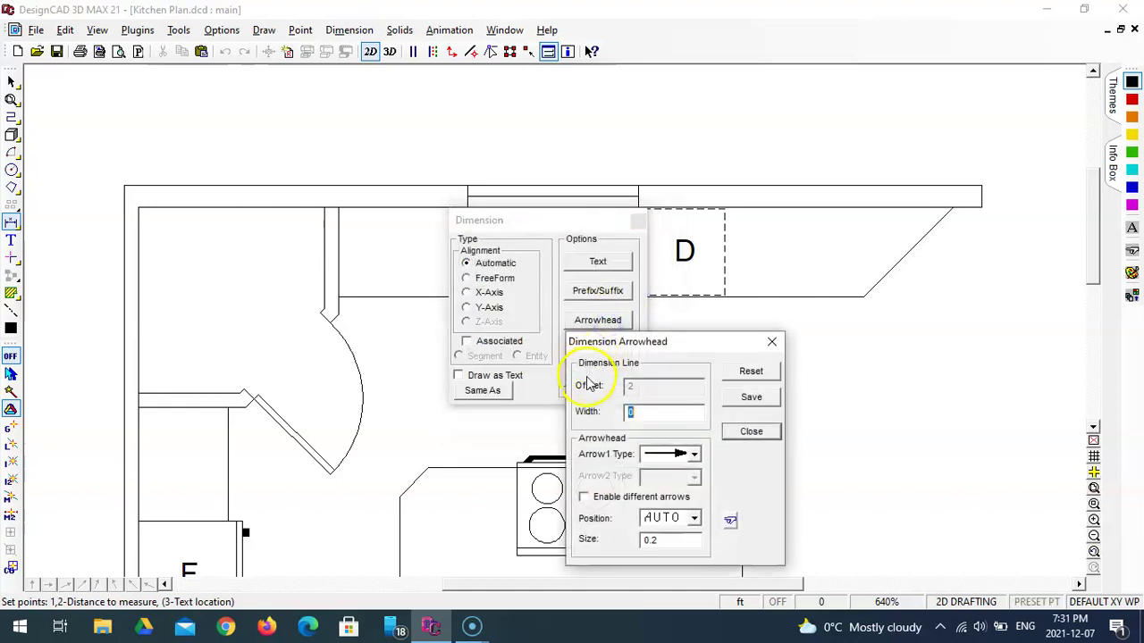
{"action": "left_click", "coordinate": [689, 460]}
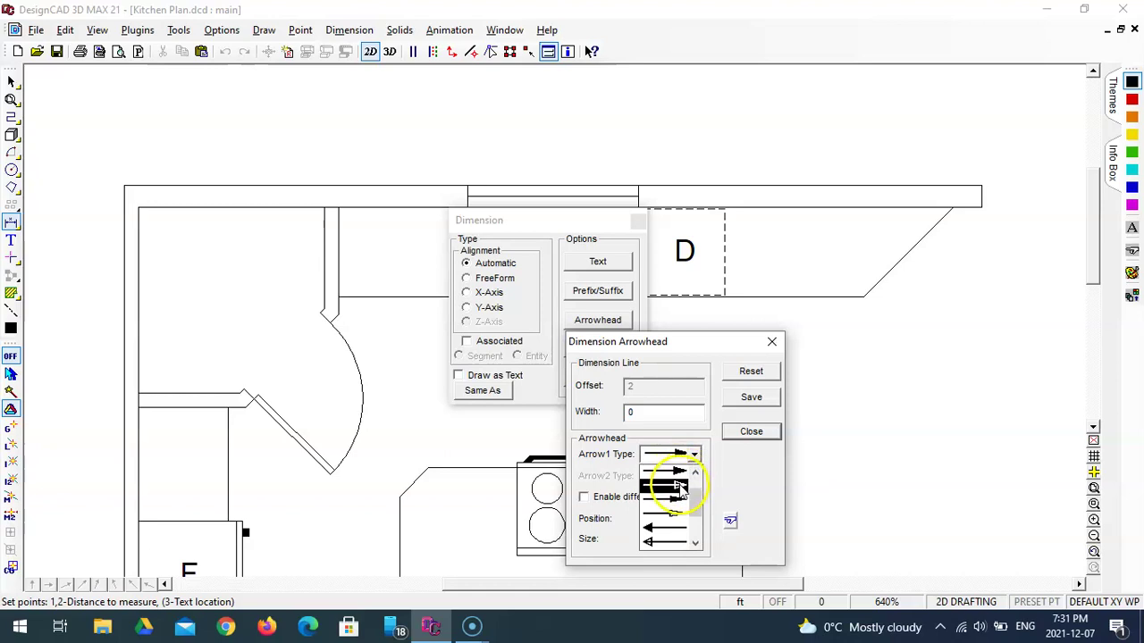
{"action": "left_click", "coordinate": [698, 505]}
{"action": "left_click_drag", "start_coordinate": [698, 505], "coordinate": [696, 478]}
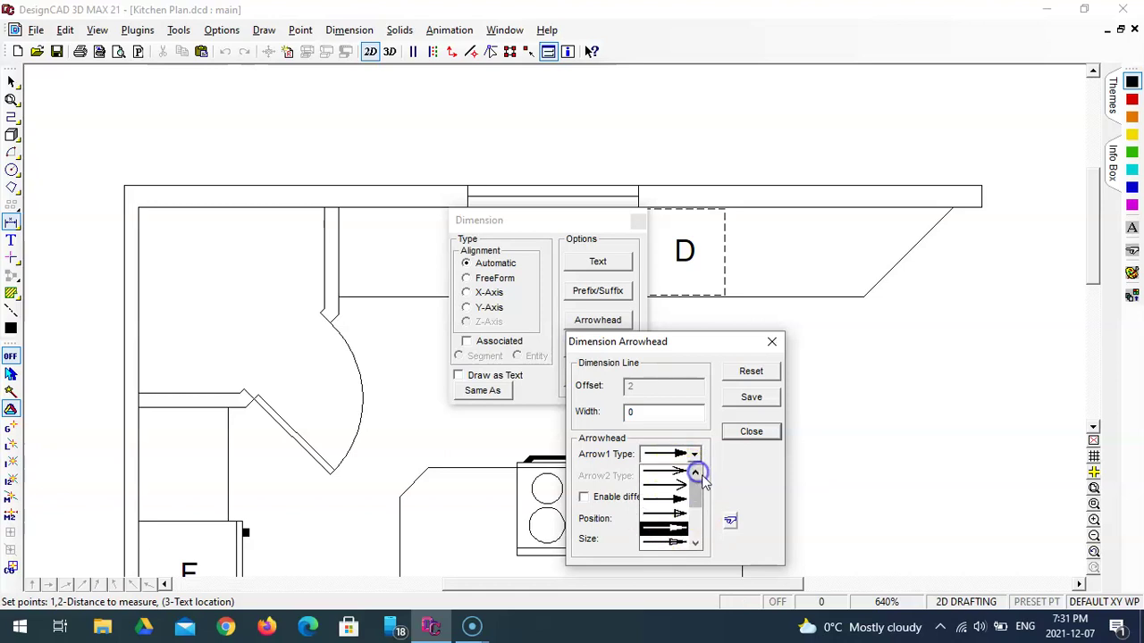
{"action": "left_click_drag", "start_coordinate": [684, 502], "coordinate": [672, 533]}
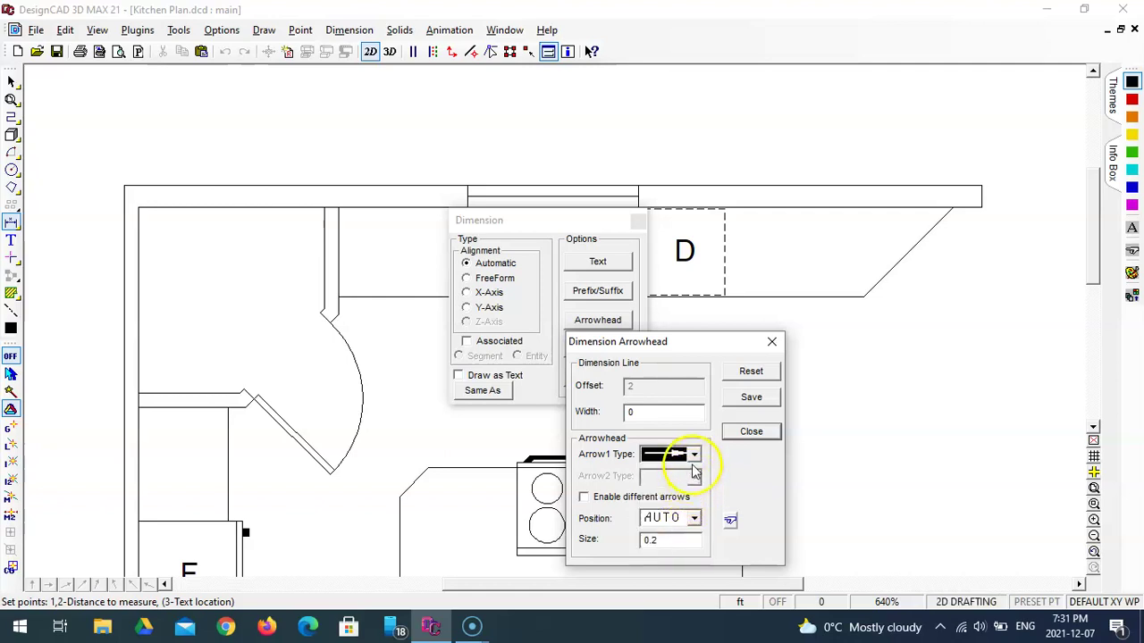
{"action": "left_click", "coordinate": [749, 430]}
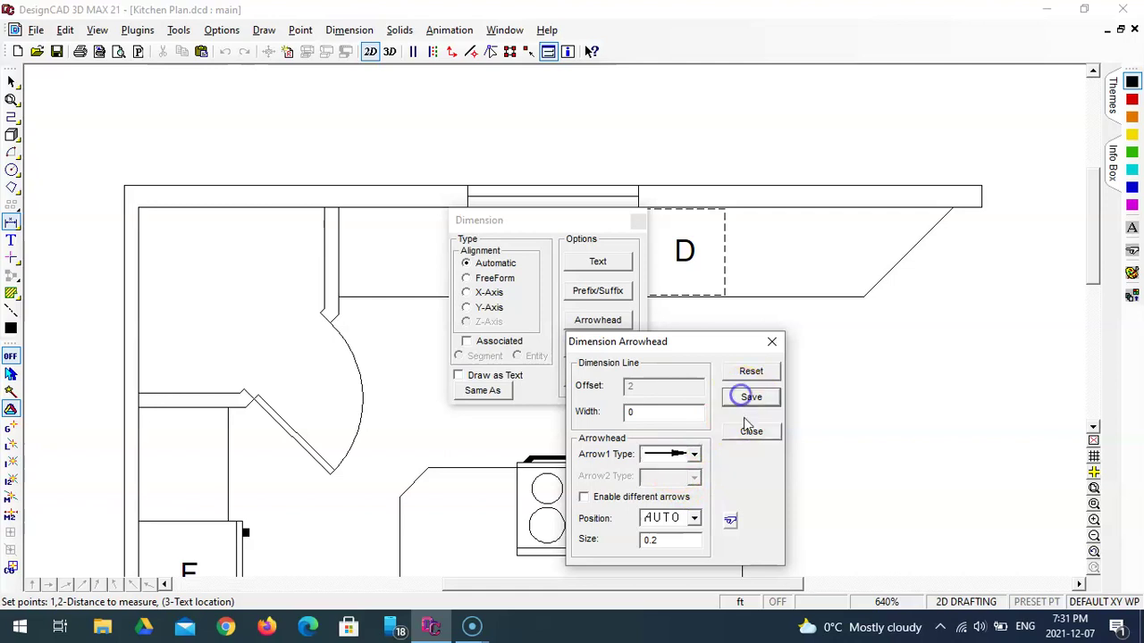
- Set the extension-line overshoot from 0.1 to 0.2 and save, leaving tolerancing unchanged
{"action": "left_click", "coordinate": [597, 348]}
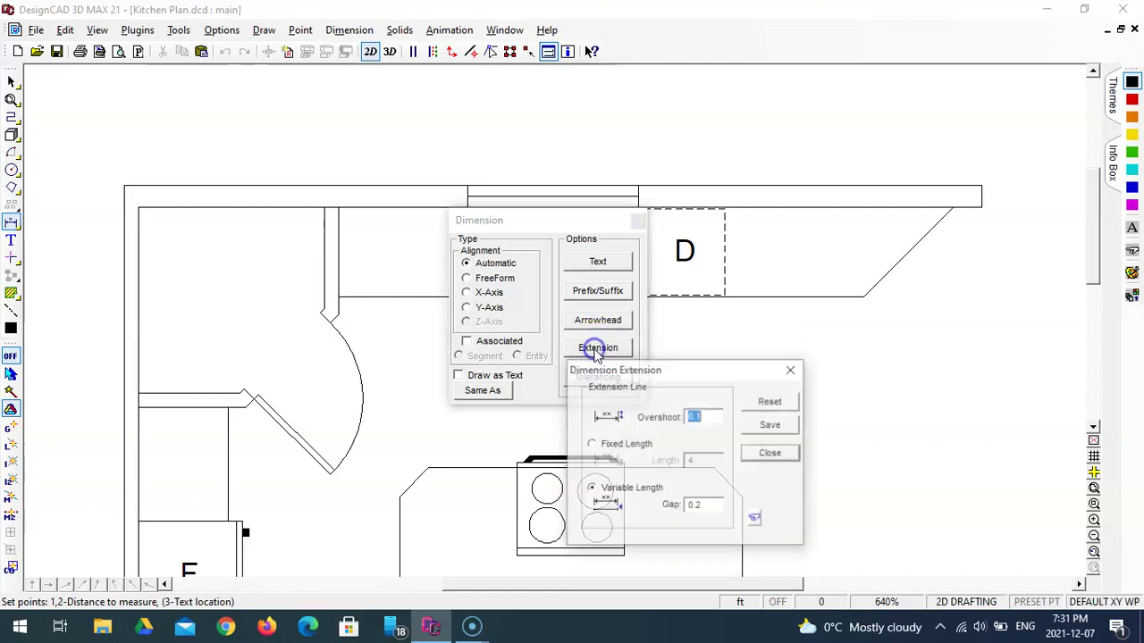
{"action": "left_click_drag", "start_coordinate": [654, 374], "coordinate": [530, 249]}
{"action": "left_click", "coordinate": [582, 296]}
{"action": "left_click_drag", "start_coordinate": [582, 296], "coordinate": [534, 296]}
{"action": "key", "text": "BackSpace"}
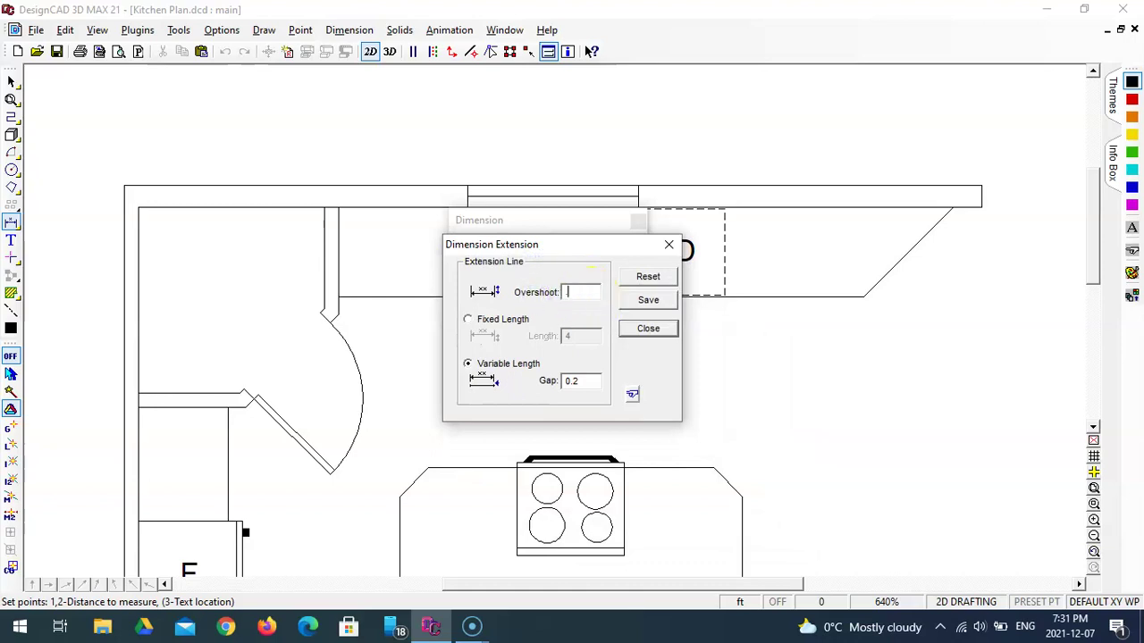
{"action": "type", "text": "2"}
{"action": "left_click", "coordinate": [650, 301]}
{"action": "left_click", "coordinate": [660, 303]}
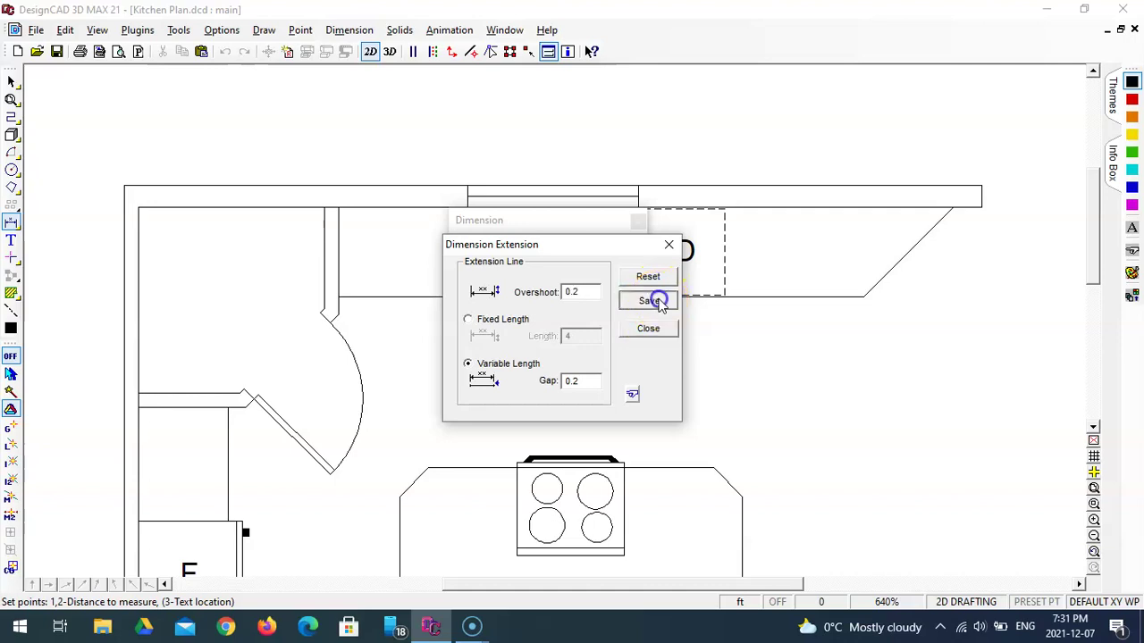
{"action": "left_click", "coordinate": [652, 328]}
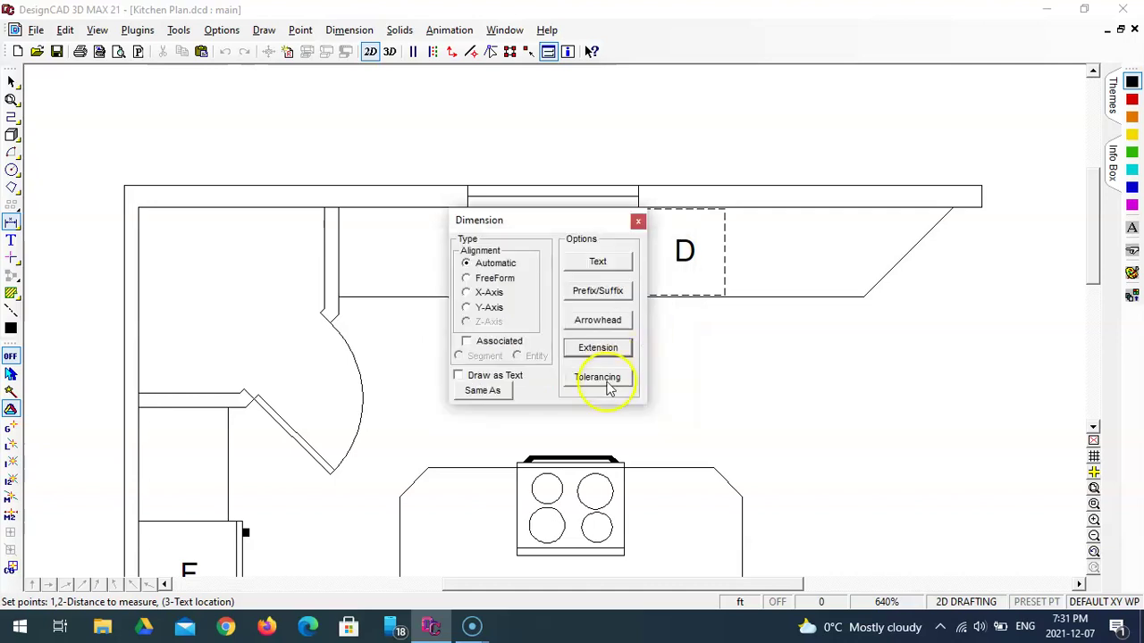
{"action": "left_click", "coordinate": [605, 382]}
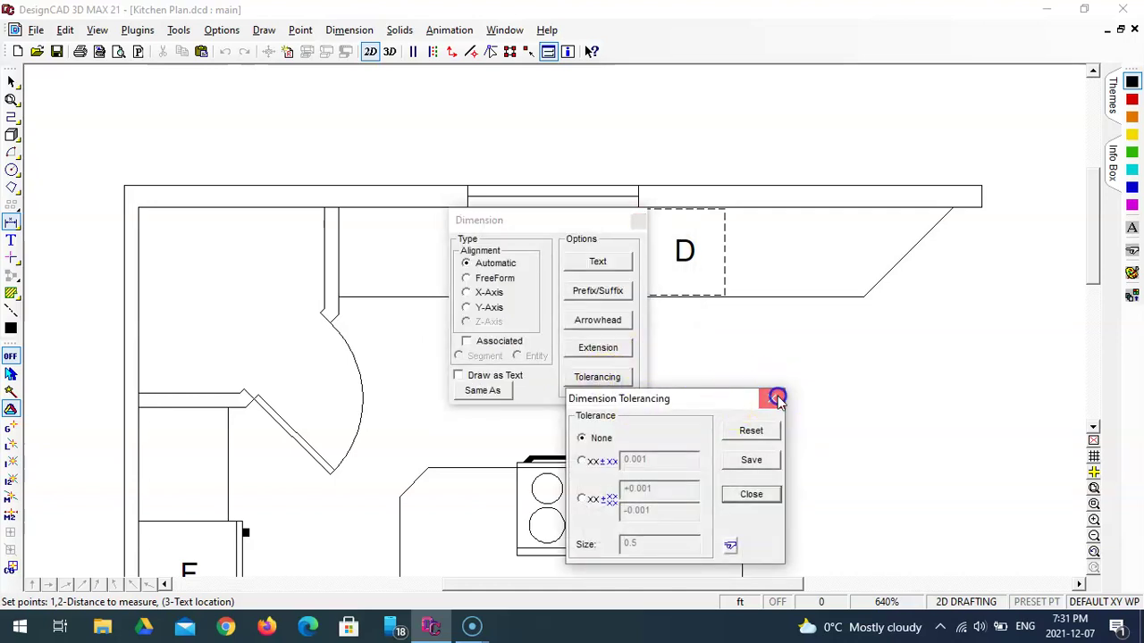
{"action": "left_click", "coordinate": [774, 399]}
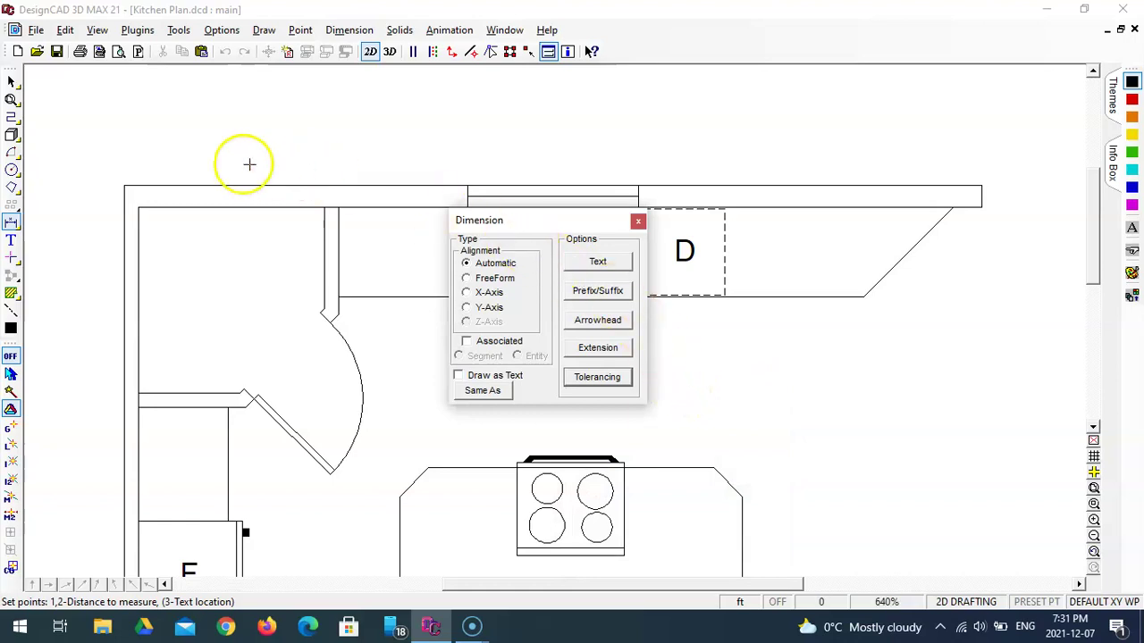
- Pick the left top wall's 8' 0" span and set text size and extension spacing to 0.3
{"action": "left_click", "coordinate": [123, 184]}
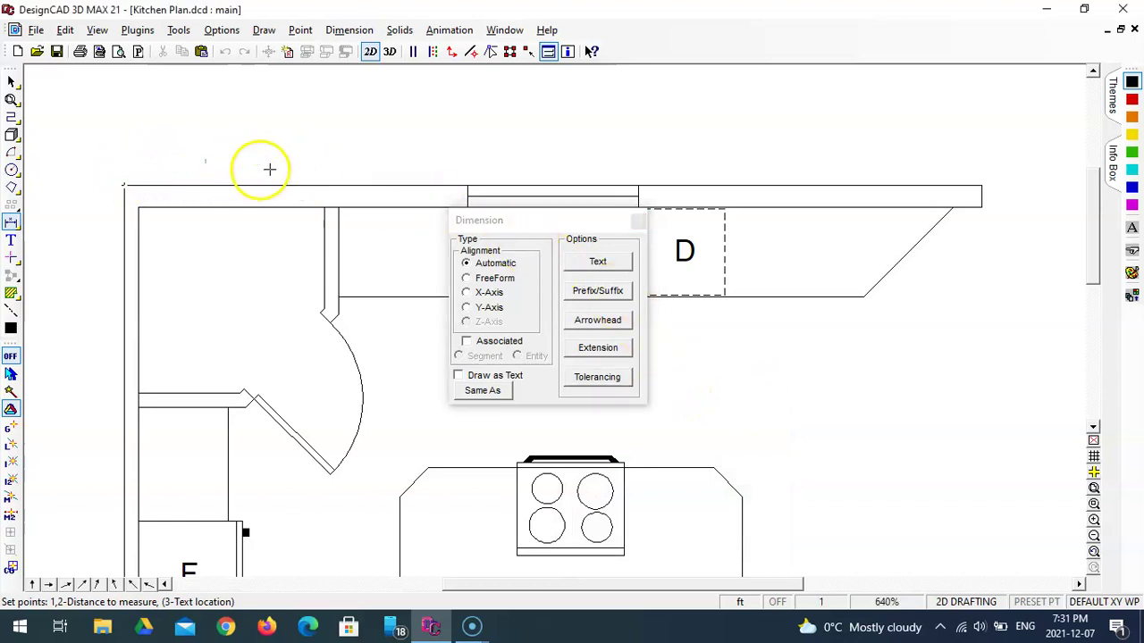
{"action": "left_click", "coordinate": [463, 184]}
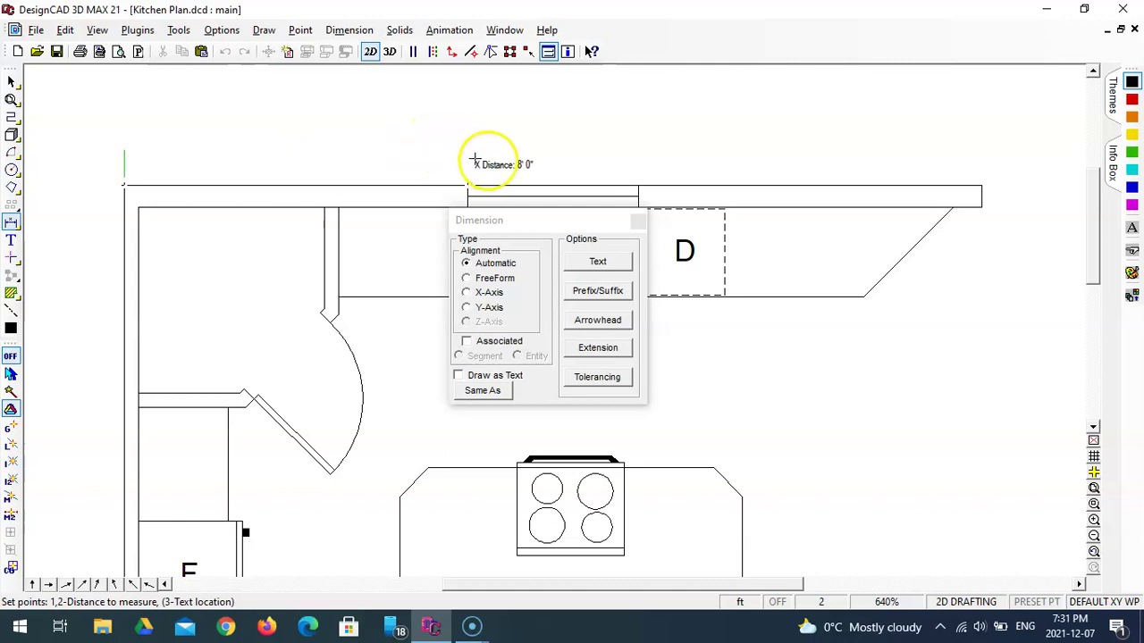
{"action": "left_click", "coordinate": [597, 261]}
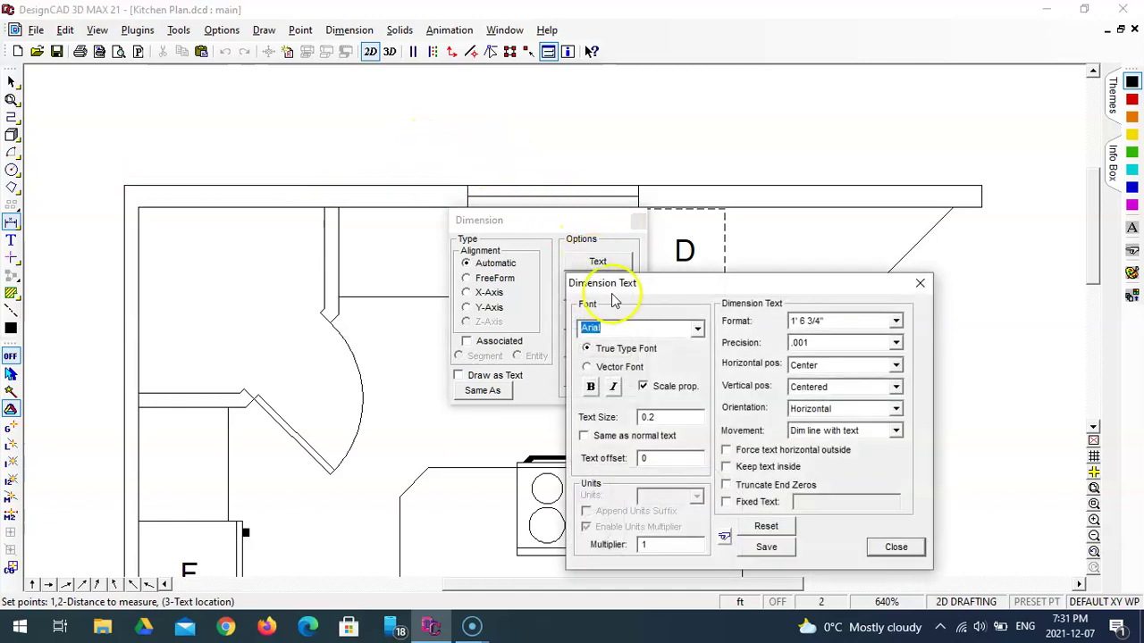
{"action": "double_click", "coordinate": [652, 417]}
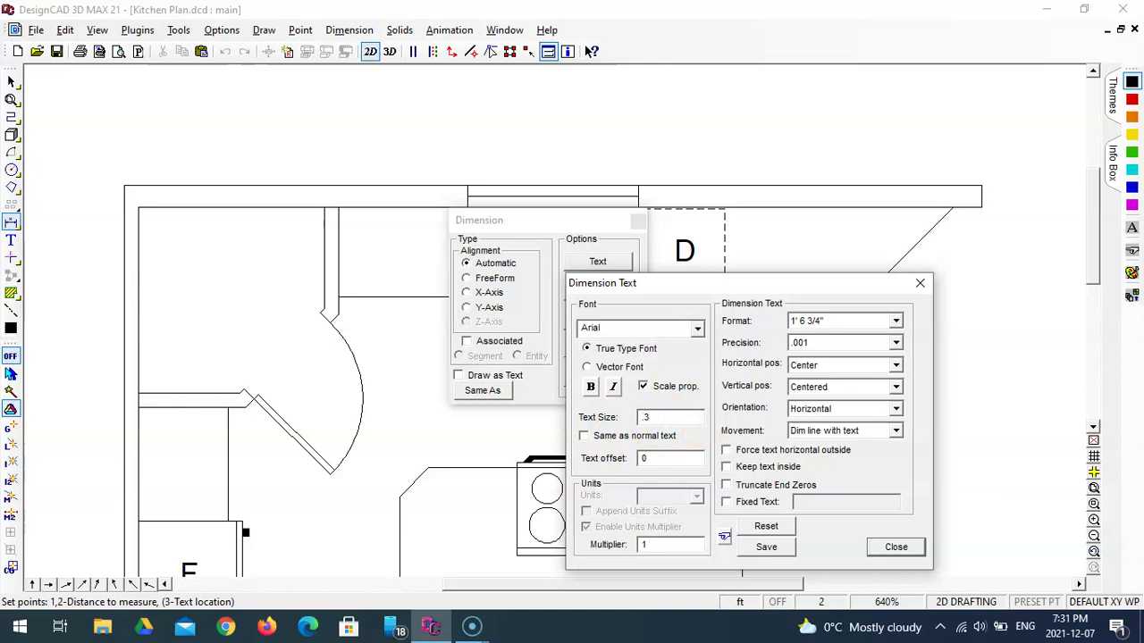
{"action": "left_click", "coordinate": [896, 548]}
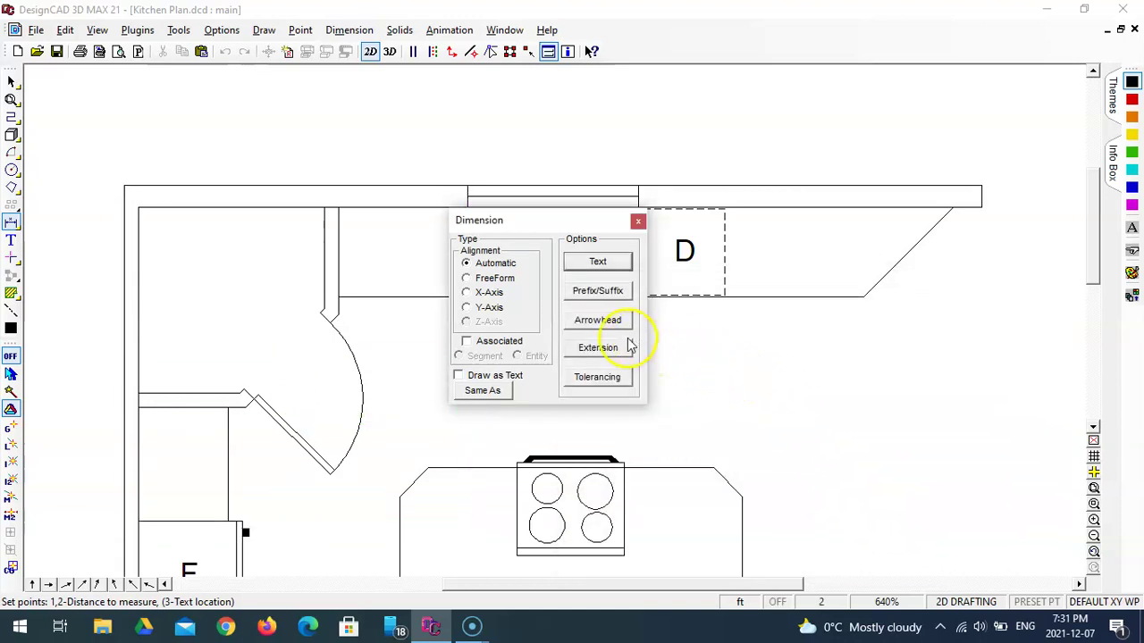
{"action": "left_click", "coordinate": [625, 346]}
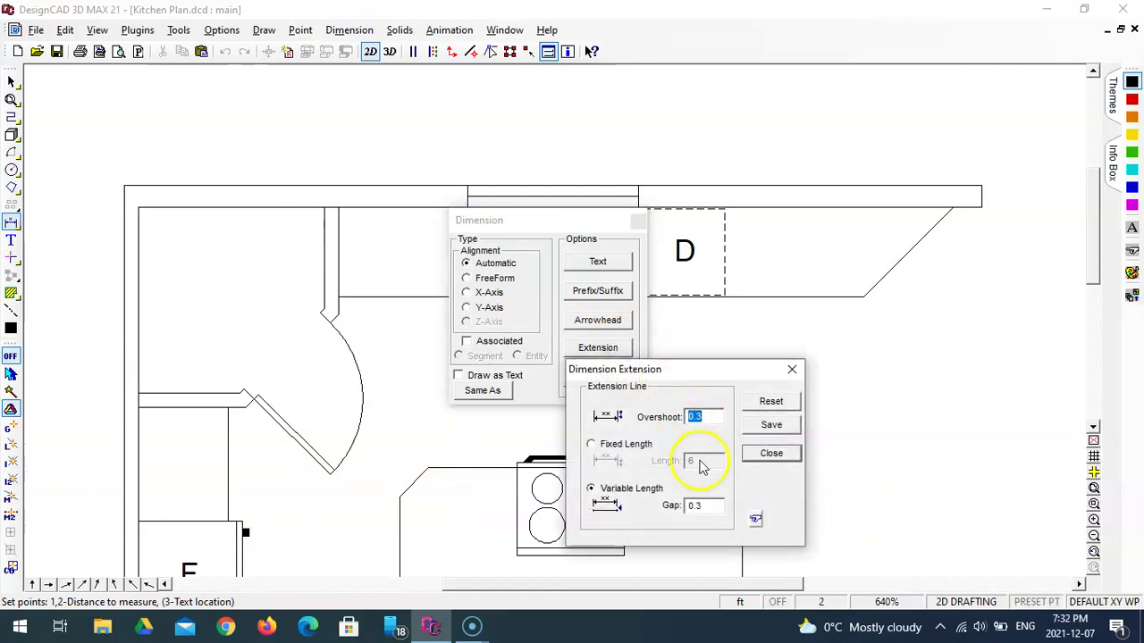
{"action": "left_click", "coordinate": [770, 456]}
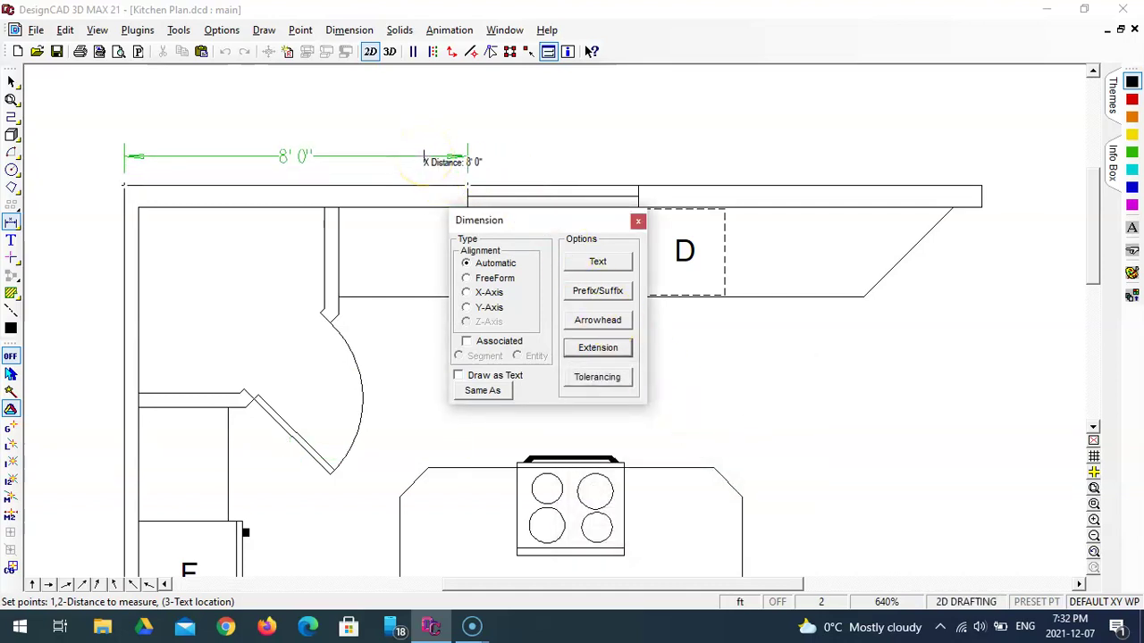
{"action": "key", "text": "Return"}
{"action": "left_click", "coordinate": [443, 236]}
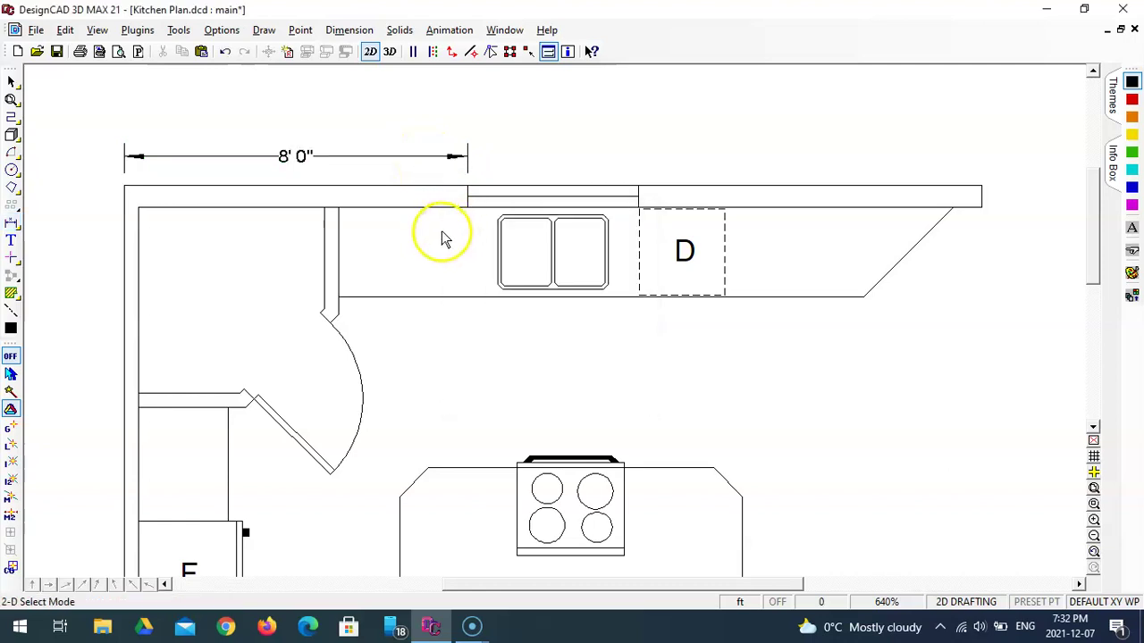
{"action": "left_click", "coordinate": [1093, 504]}
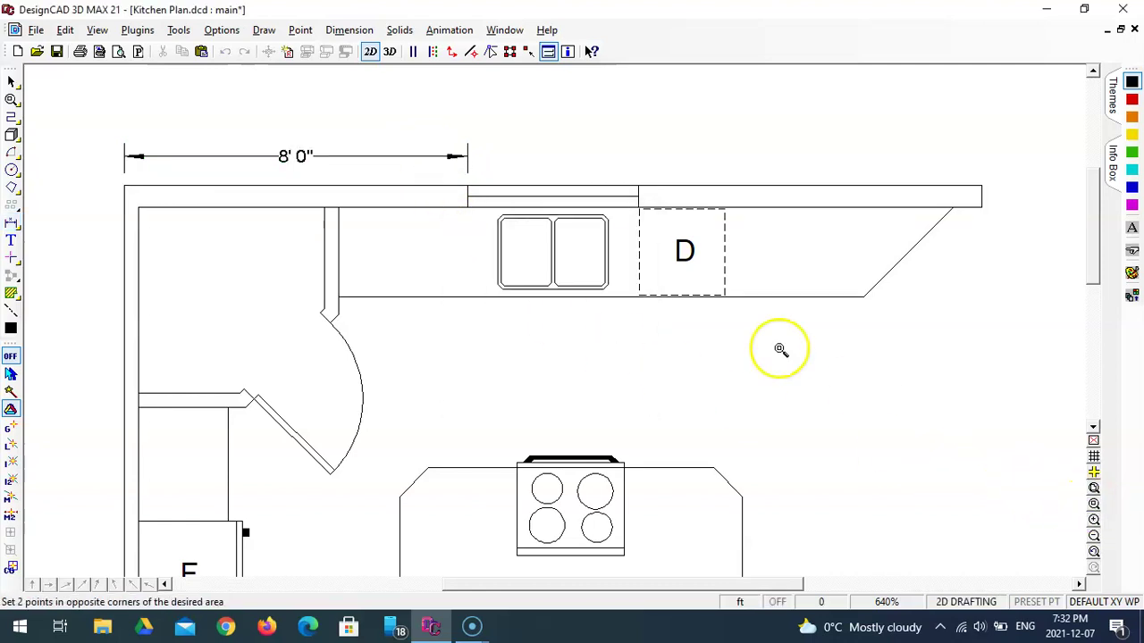
{"action": "left_click", "coordinate": [97, 113]}
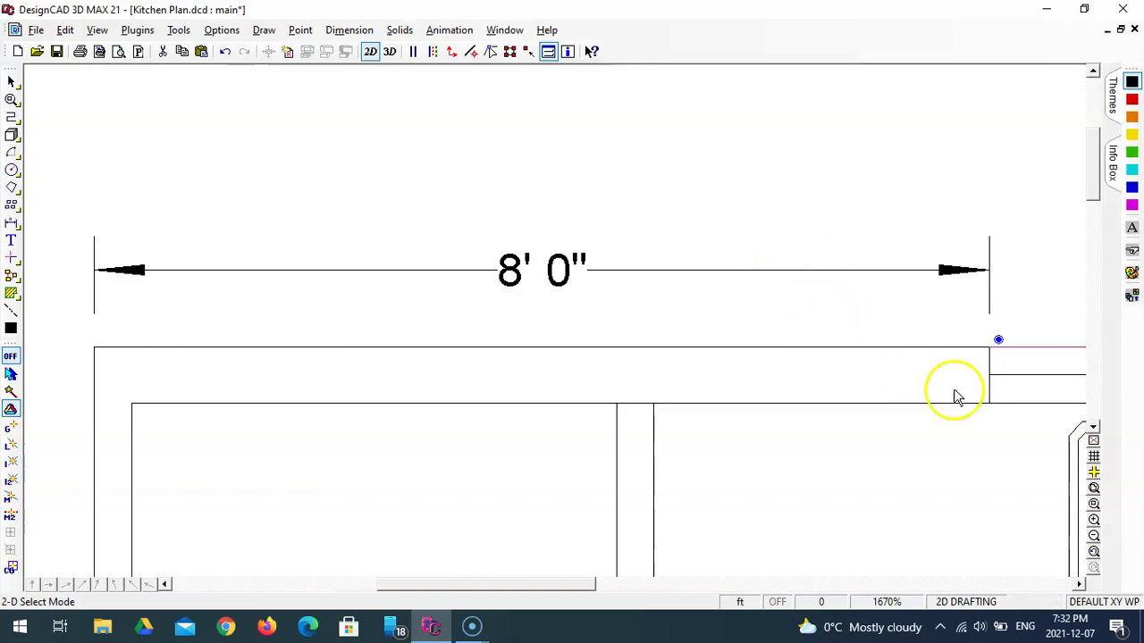
- Zoom out to the whole plan and delete the existing 8' 0" dimension
{"action": "left_click", "coordinate": [1094, 552]}
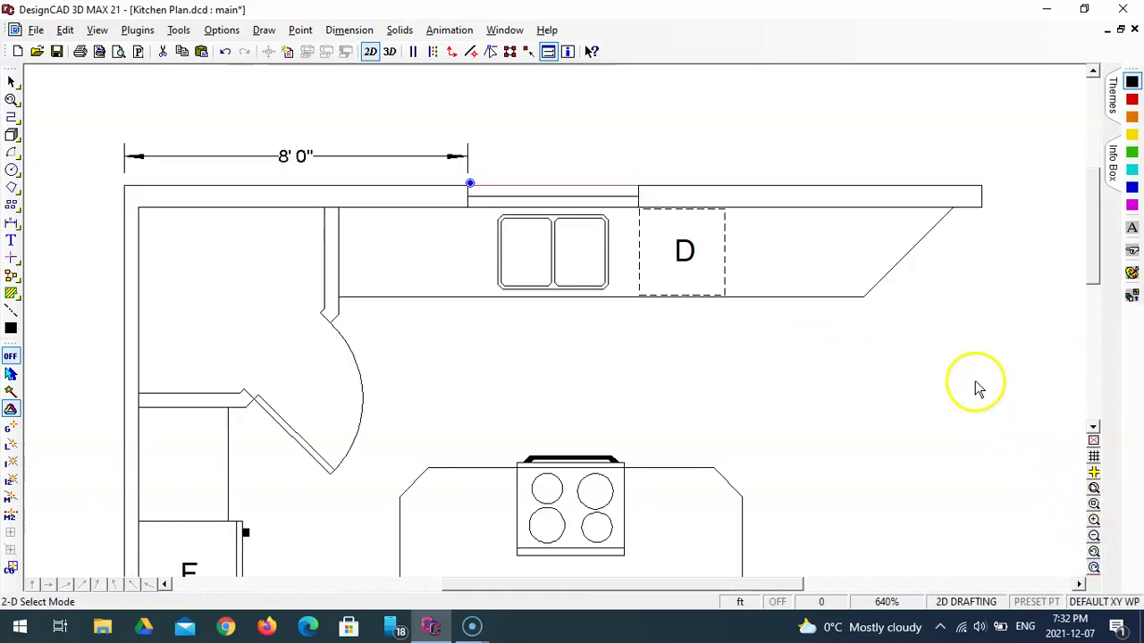
{"action": "left_click", "coordinate": [410, 153]}
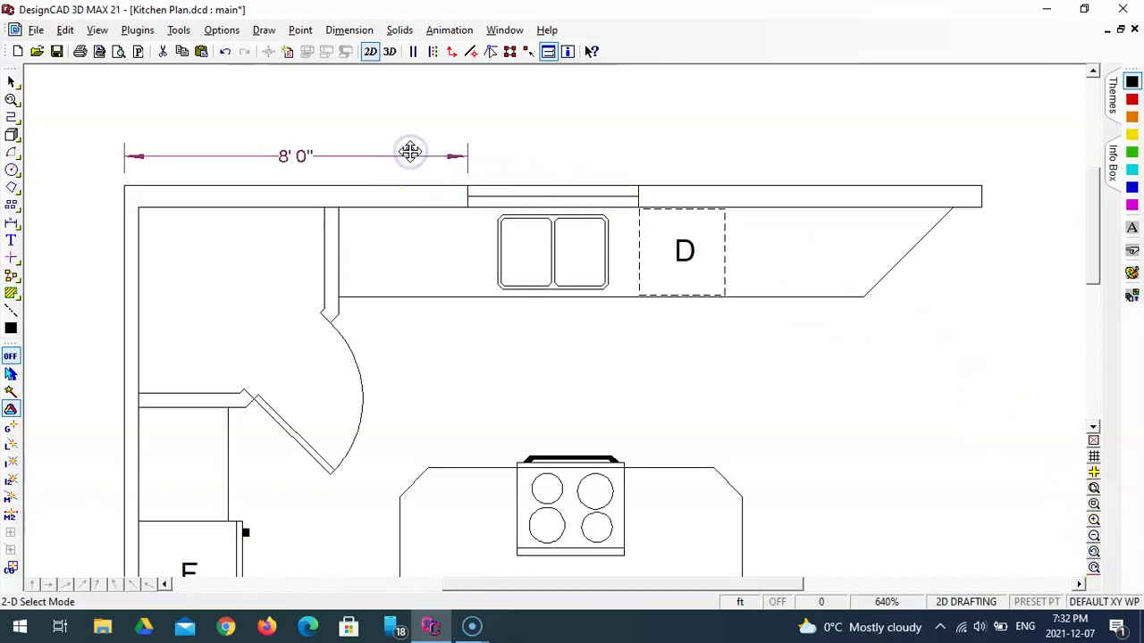
{"action": "key", "text": "Delete"}
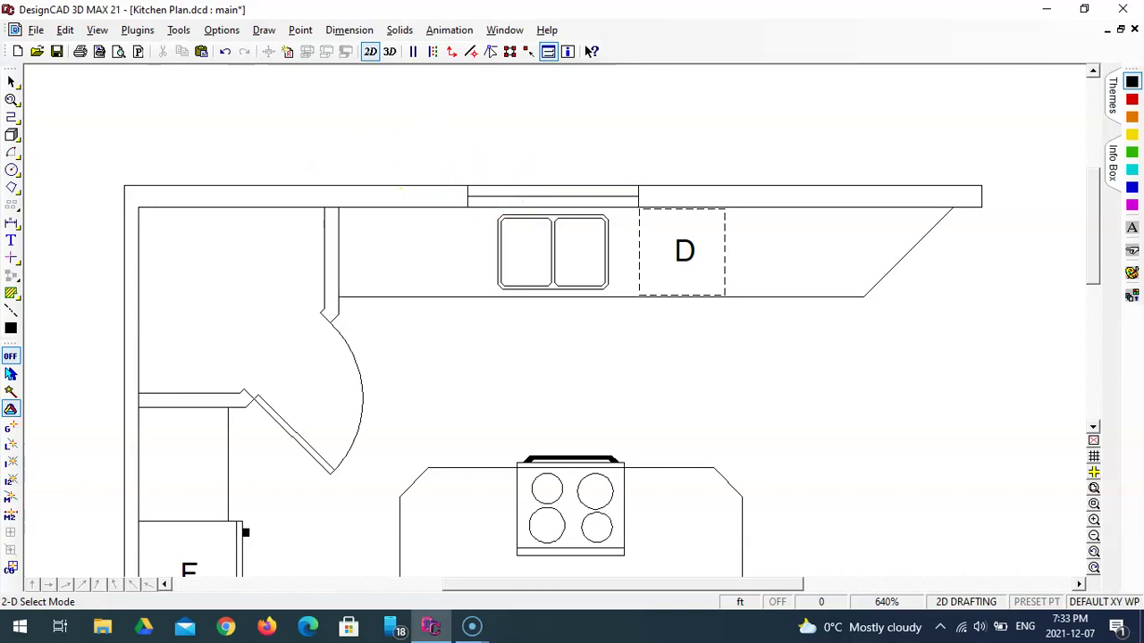
- Redraw the 8' 0" dimension from the wall's left corner to the sink section, offset DX 0
{"action": "left_click", "coordinate": [12, 222]}
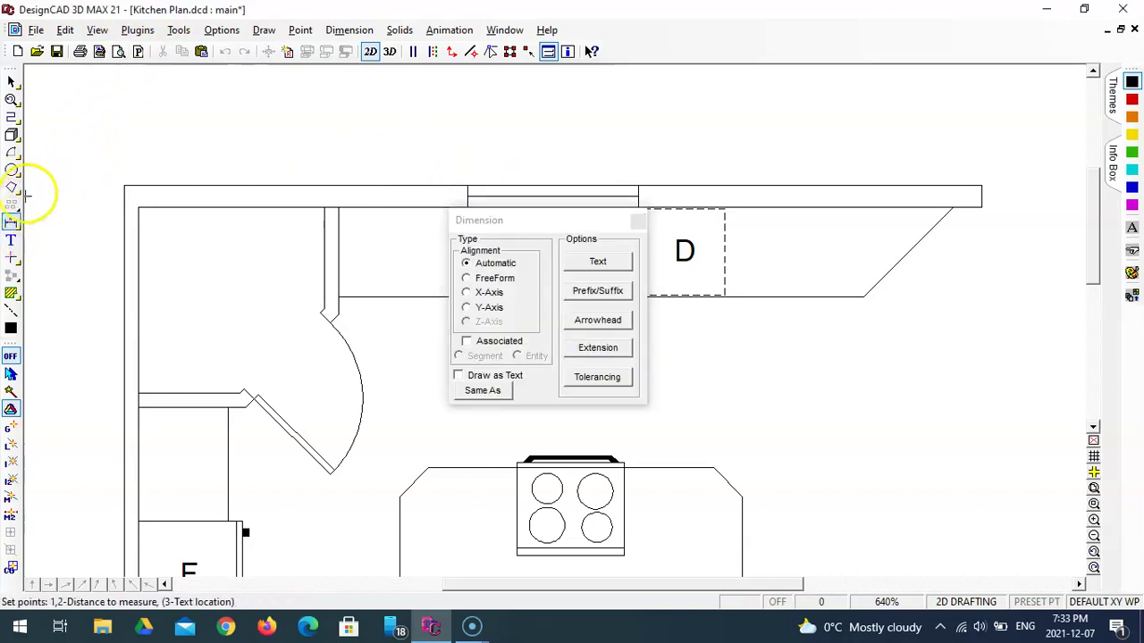
{"action": "left_click", "coordinate": [126, 185]}
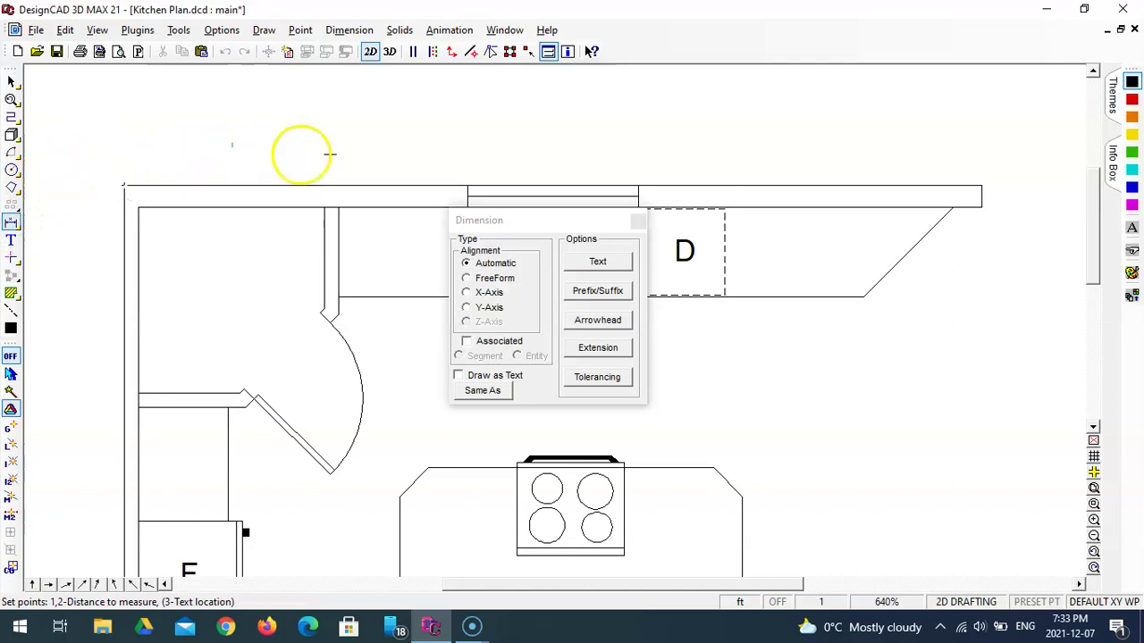
{"action": "left_click", "coordinate": [467, 185]}
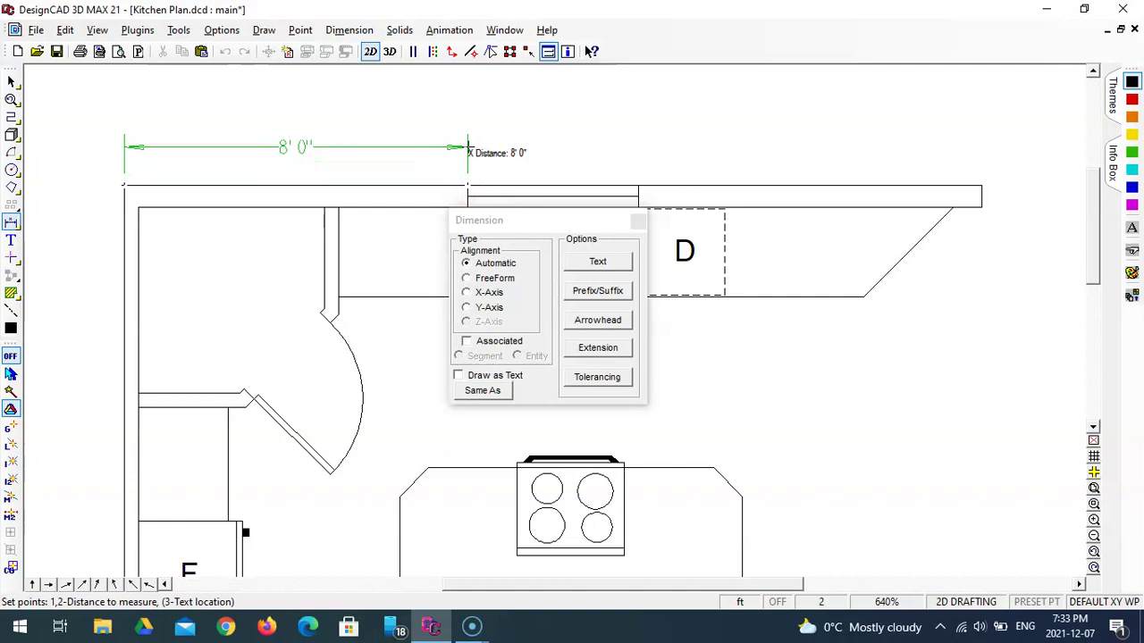
{"action": "key", "text": "grave"}
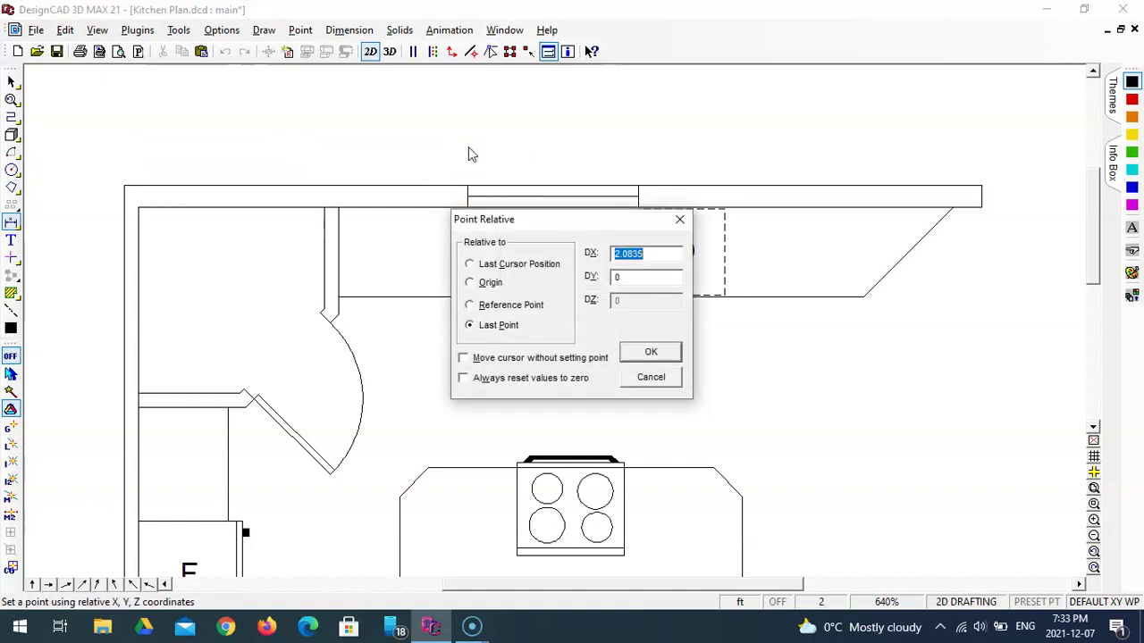
{"action": "type", "text": "0"}
{"action": "key", "text": "Return"}
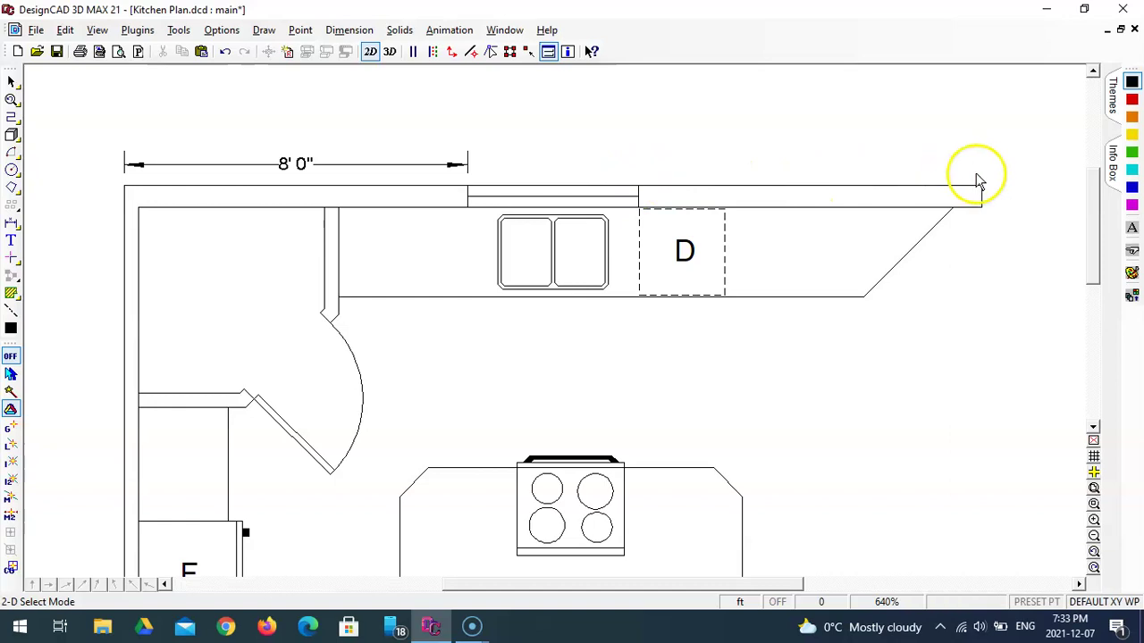
- Dimension the top counter from the sink's right edge to its right end (8' 0"), level with the first
{"action": "left_click", "coordinate": [13, 226]}
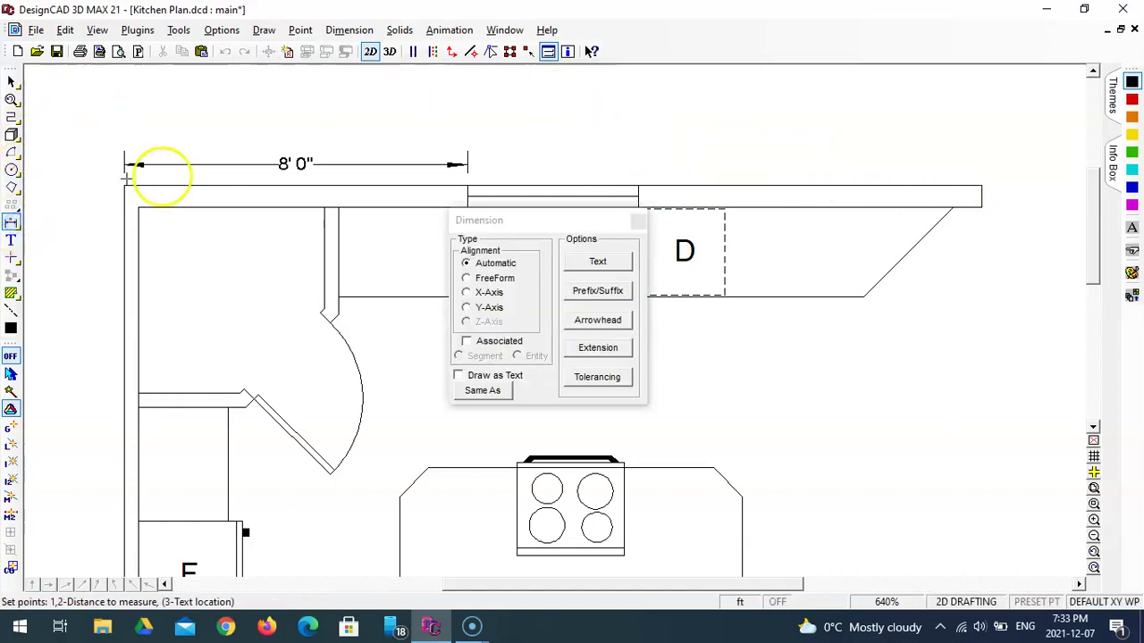
{"action": "left_click", "coordinate": [639, 190]}
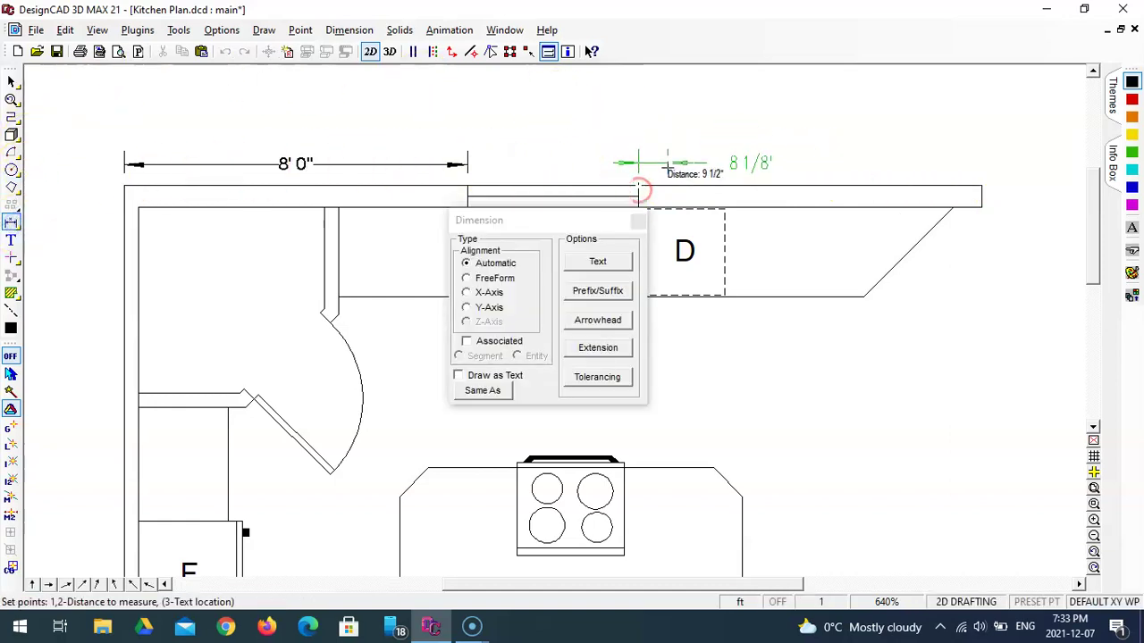
{"action": "left_click", "coordinate": [981, 185]}
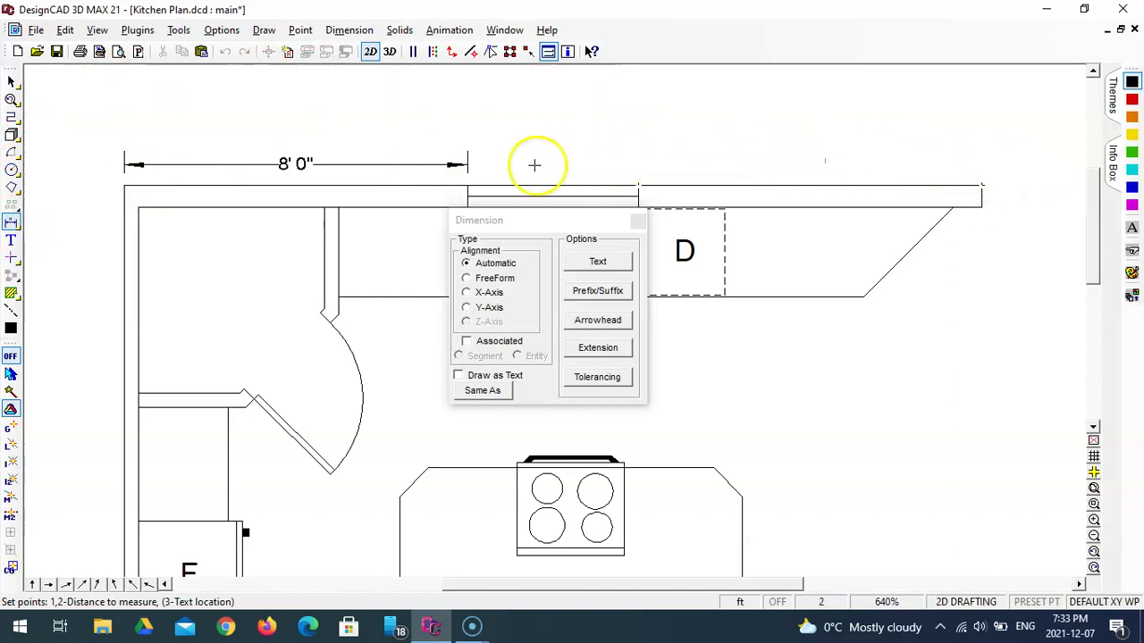
{"action": "left_click", "coordinate": [467, 164]}
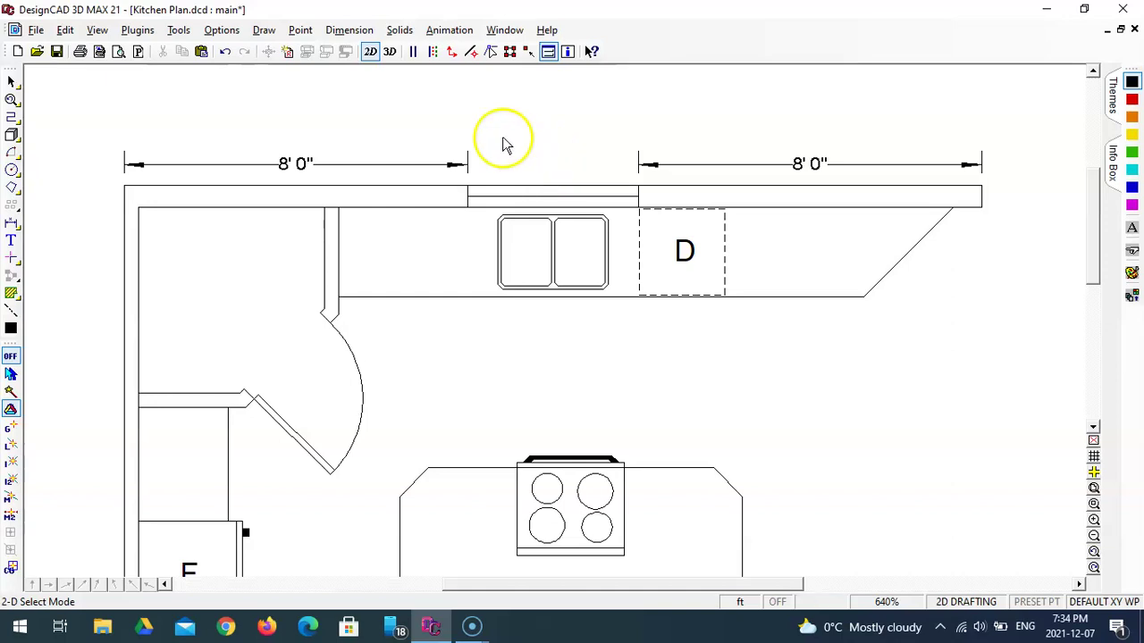
- Dimension the full top wall as 20' 0", offset with a DY value above the 8' 0" dimensions
{"action": "left_click", "coordinate": [12, 224]}
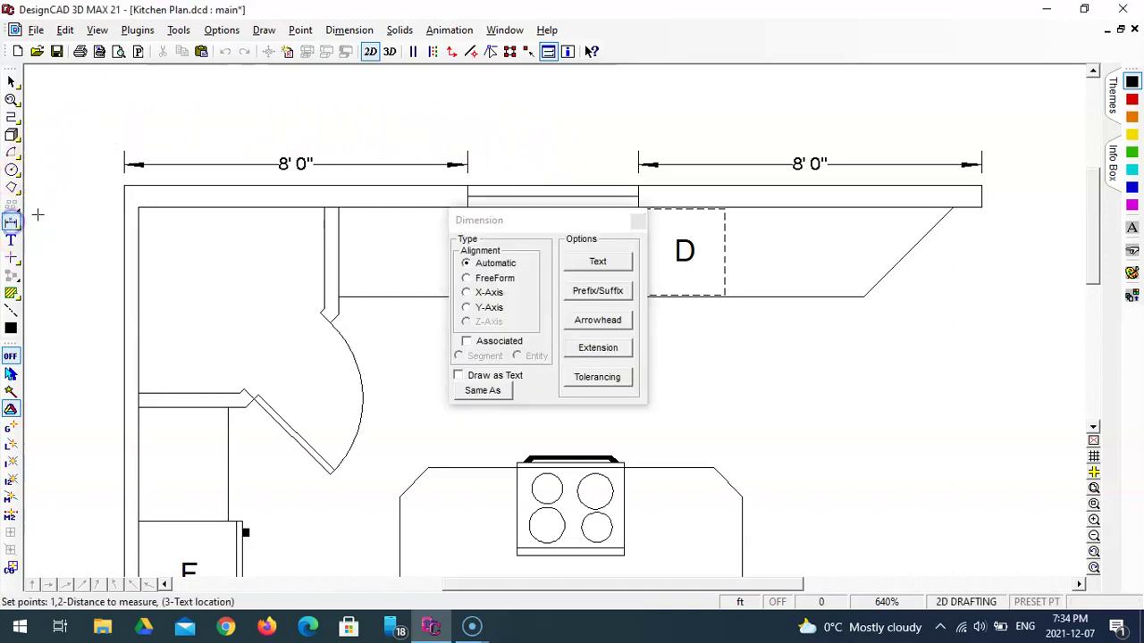
{"action": "left_click", "coordinate": [125, 184]}
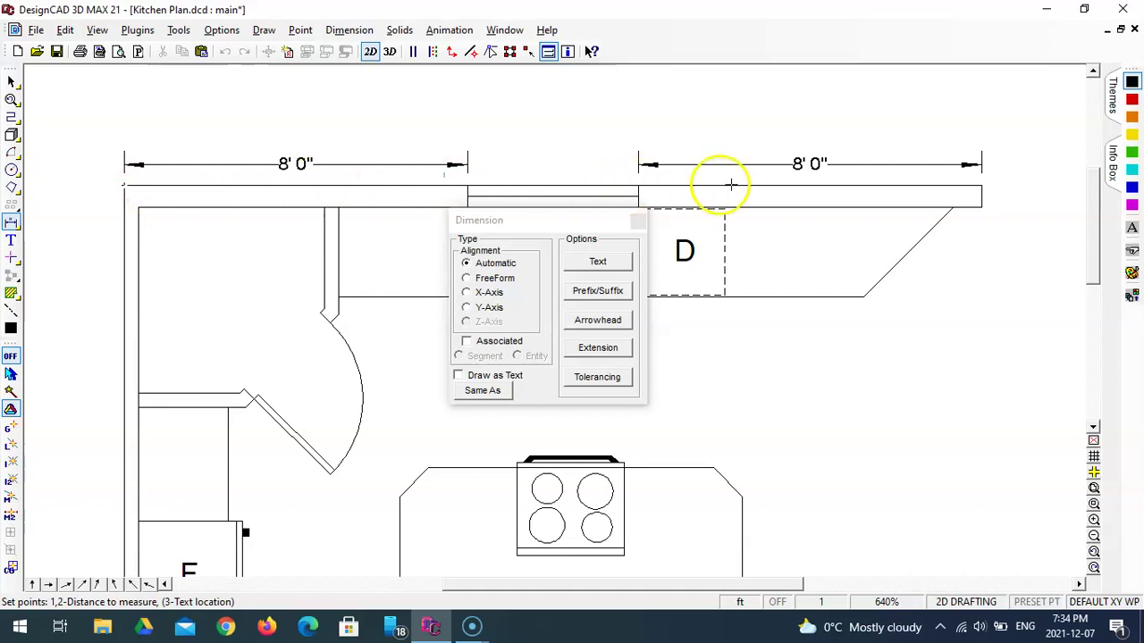
{"action": "left_click", "coordinate": [978, 184]}
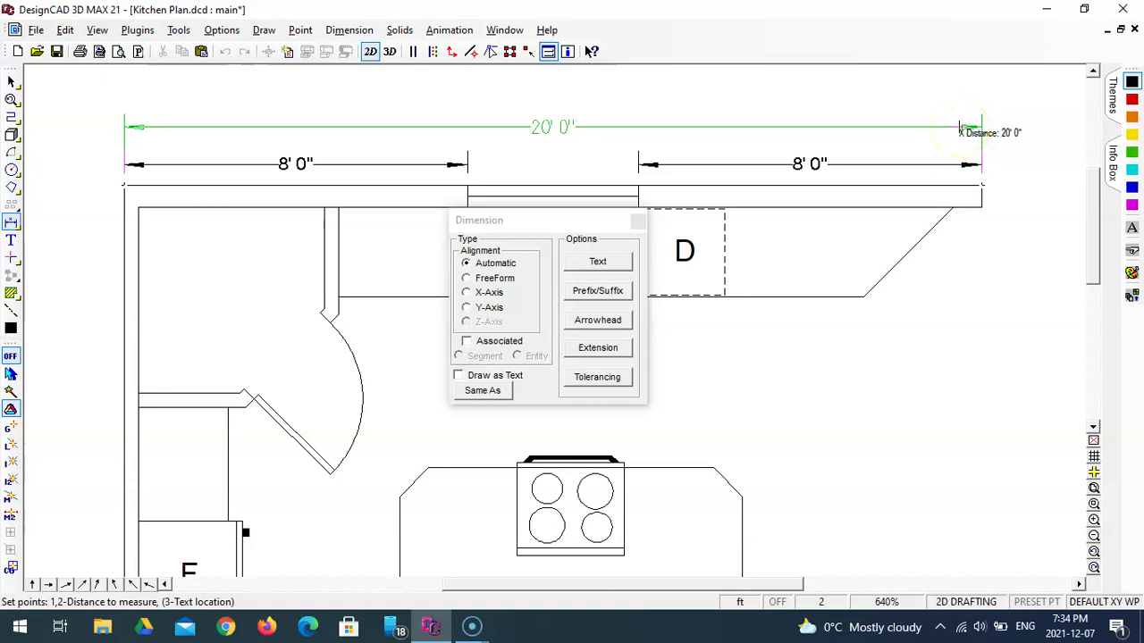
{"action": "key", "text": "apostrophe"}
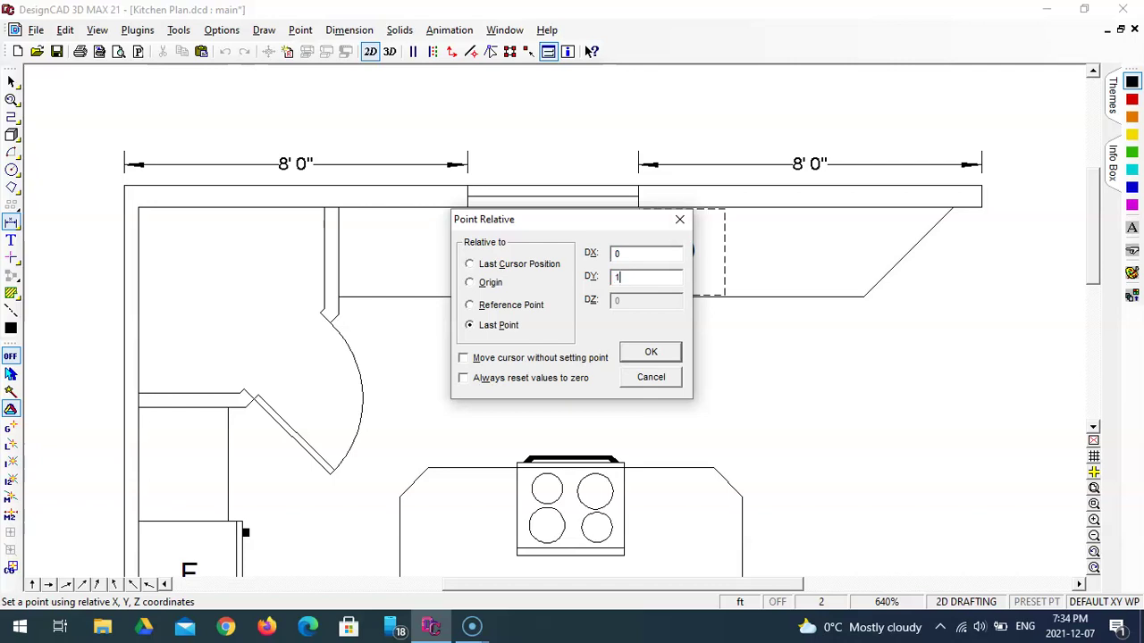
{"action": "key", "text": "Return"}
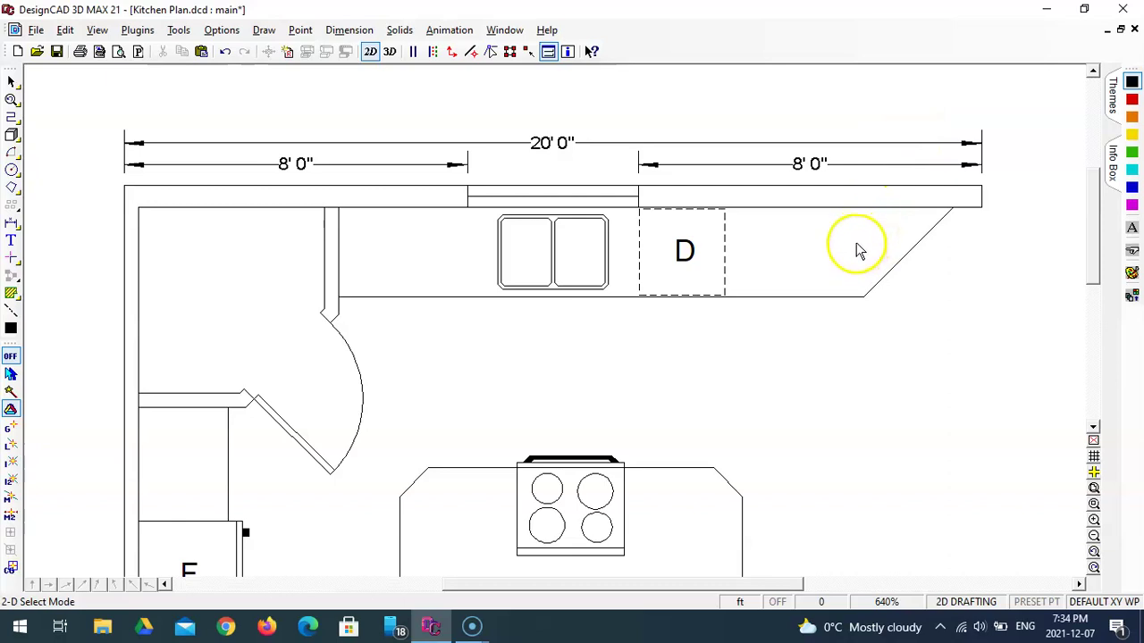
- Dimension the left wall as 11' 0" from bottom to top corner, offset DX -0.5, DY 0
{"action": "scroll", "coordinate": [857, 250], "scroll_direction": "down", "scroll_amount": 2}
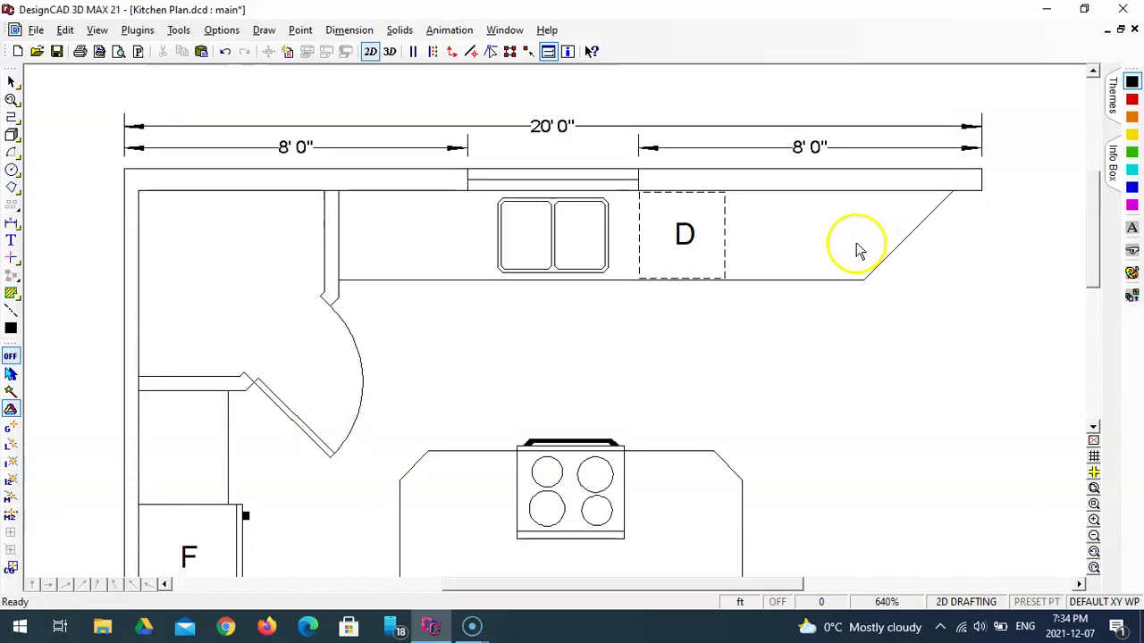
{"action": "left_click", "coordinate": [1094, 488]}
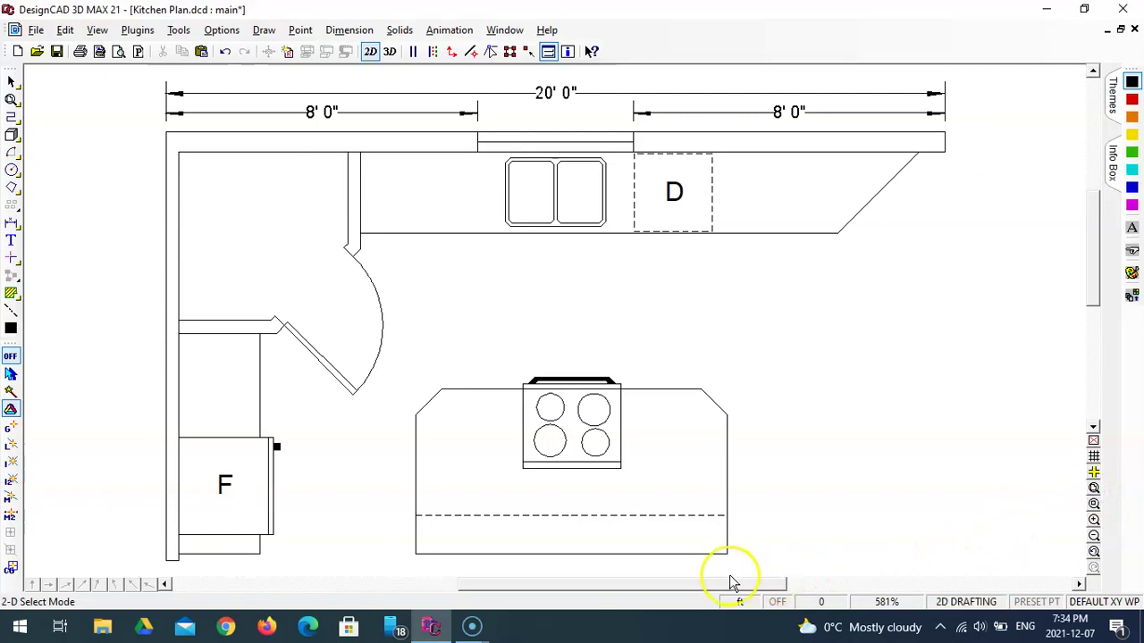
{"action": "left_click_drag", "start_coordinate": [730, 585], "coordinate": [675, 586]}
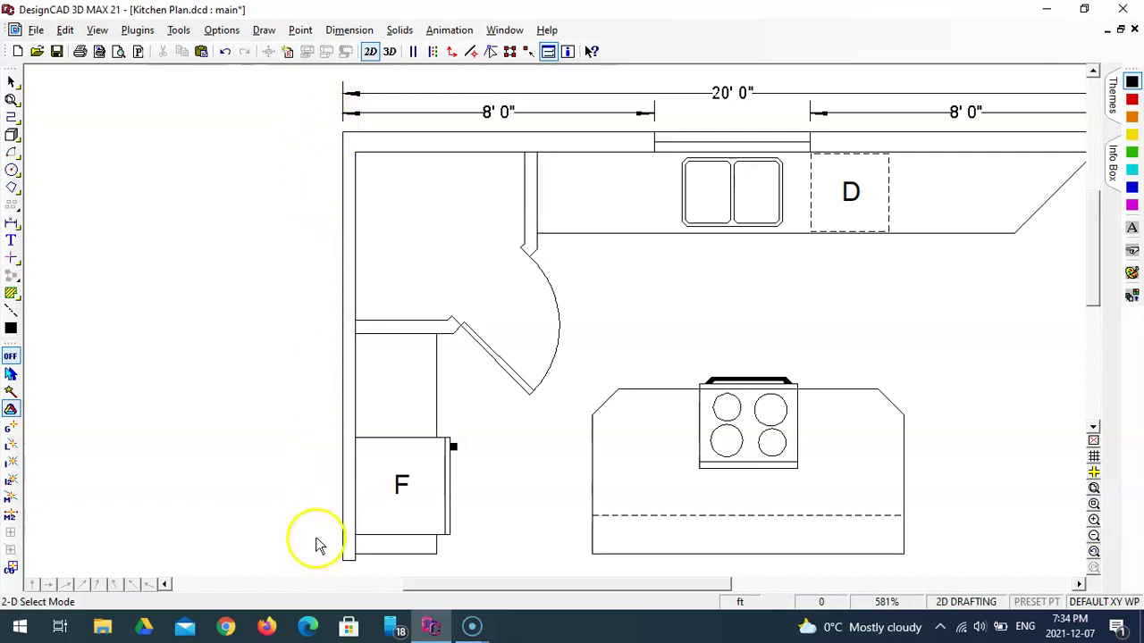
{"action": "left_click", "coordinate": [12, 223]}
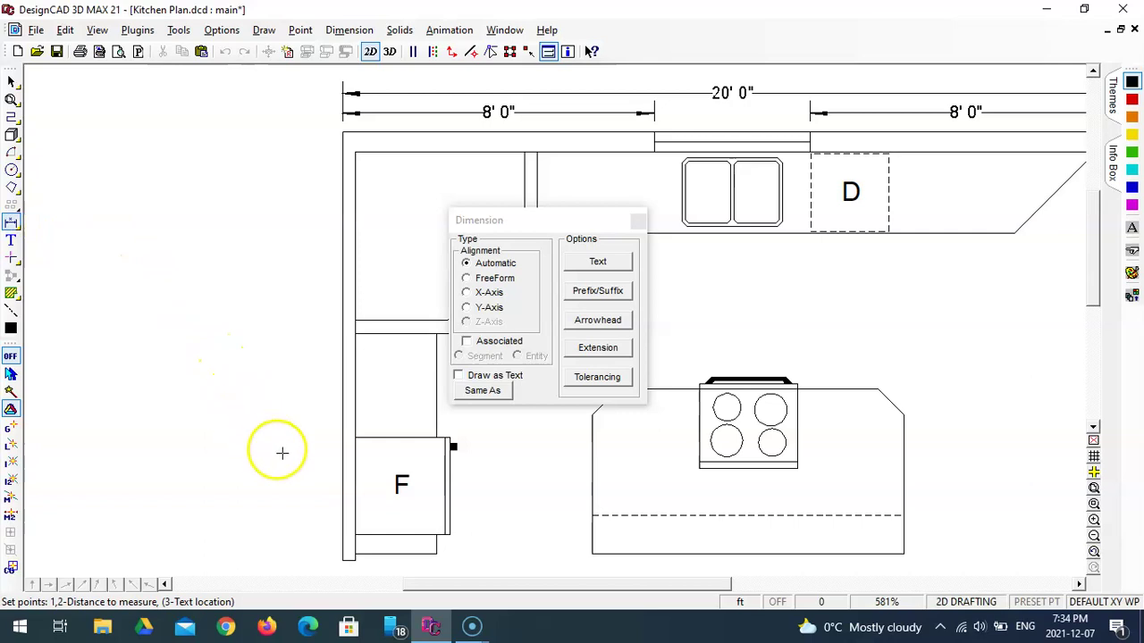
{"action": "left_click", "coordinate": [342, 559]}
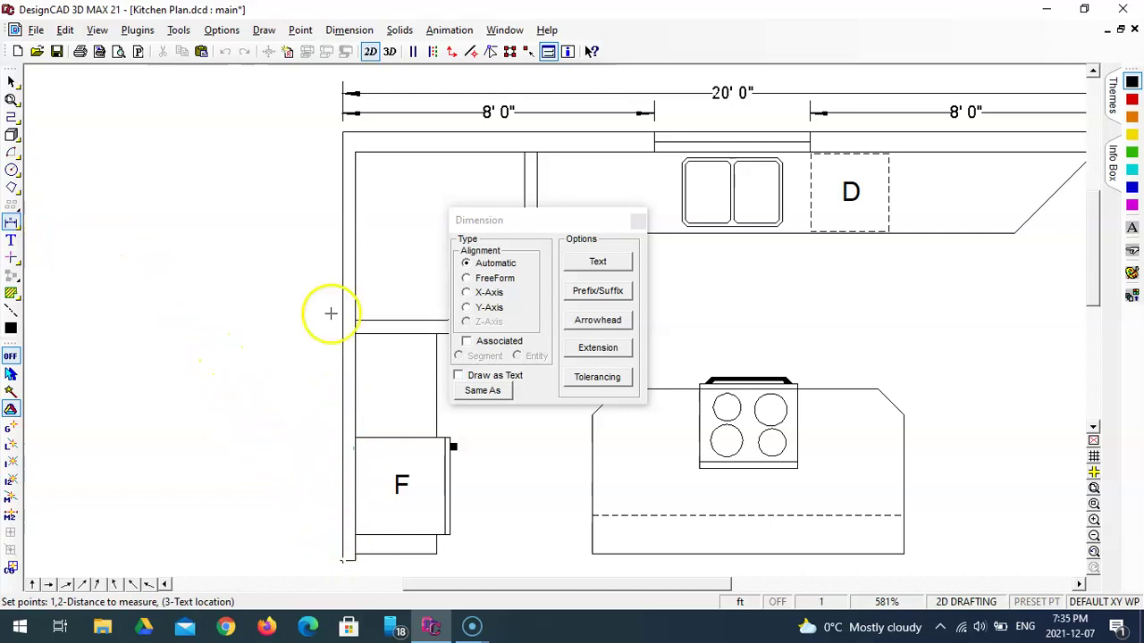
{"action": "left_click", "coordinate": [343, 132]}
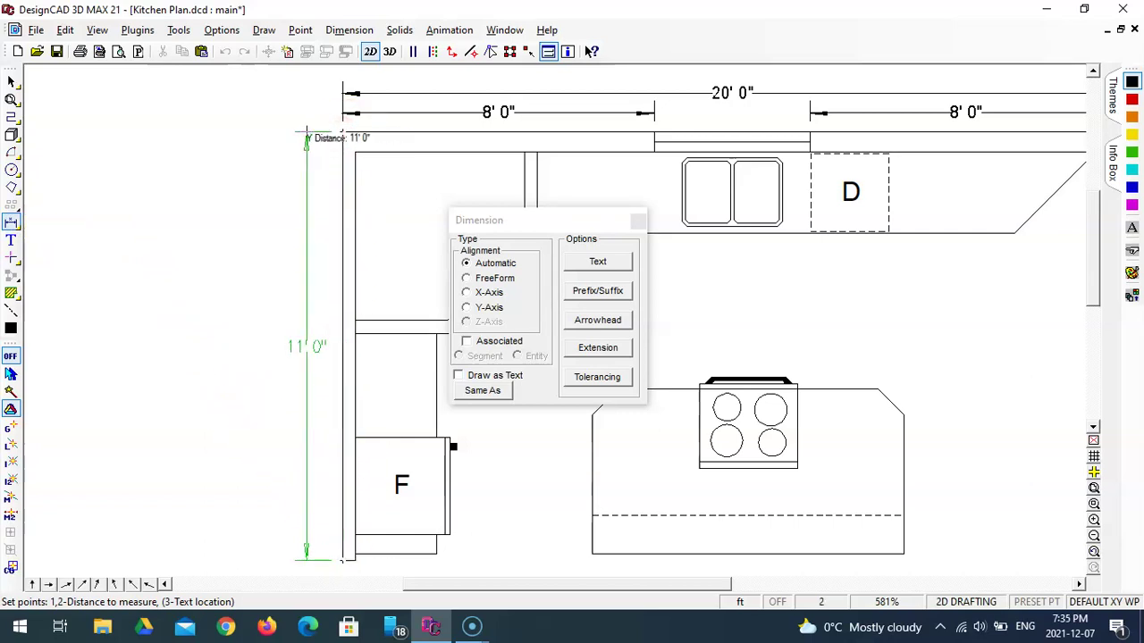
{"action": "key", "text": "apostrophe"}
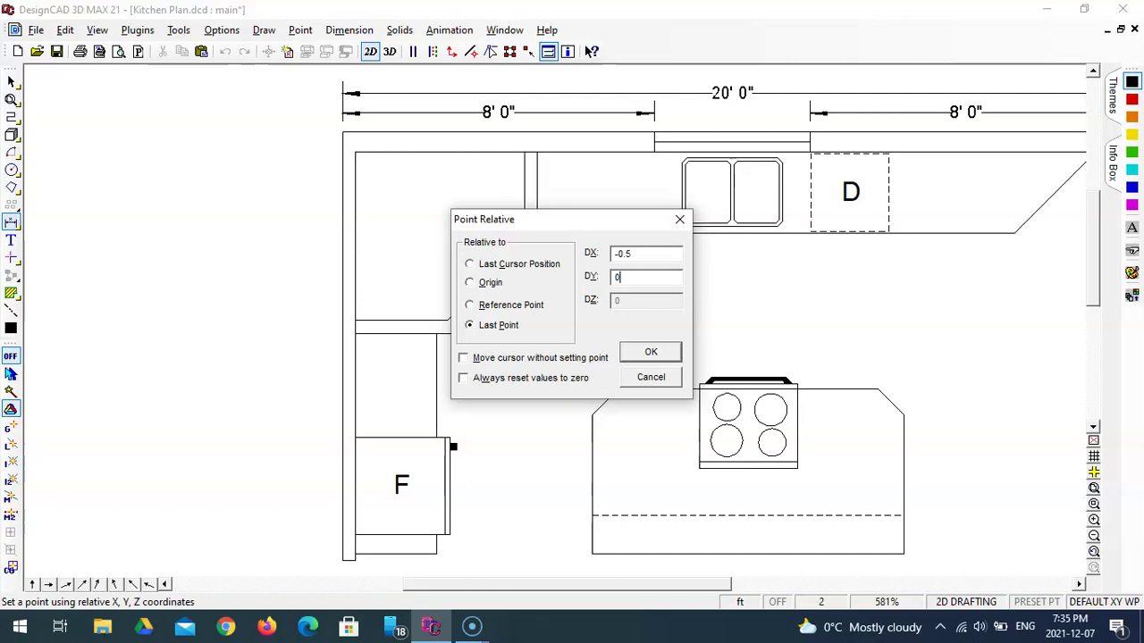
{"action": "key", "text": "Return"}
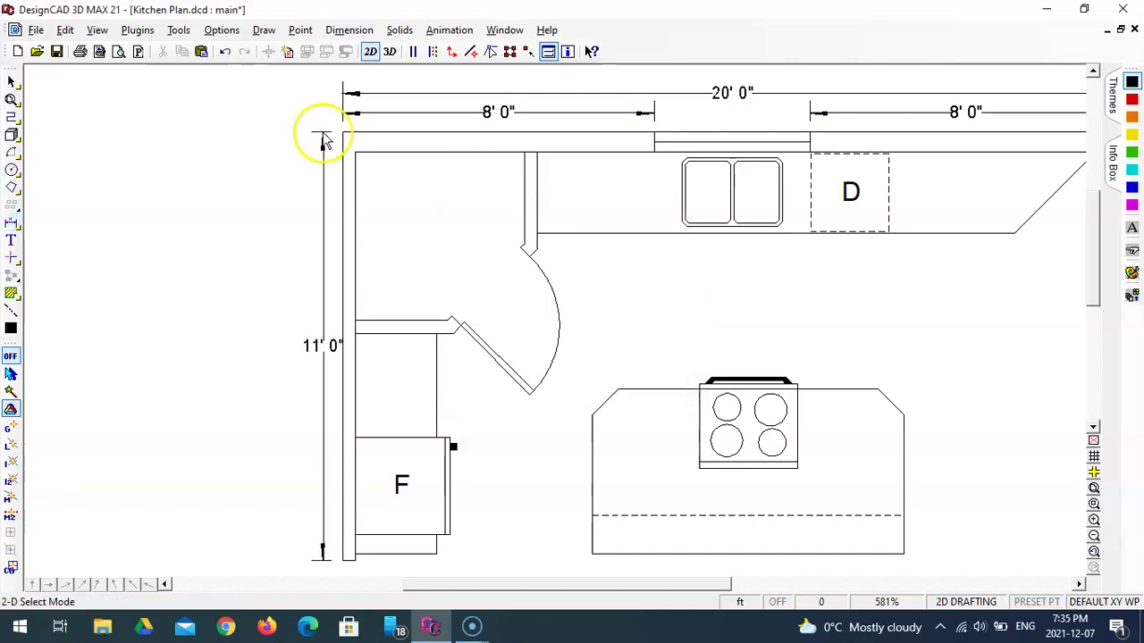
- Select the 11' 0" dimension and keep its text centred horizontally and vertically in the Info Box
{"action": "left_click", "coordinate": [327, 346]}
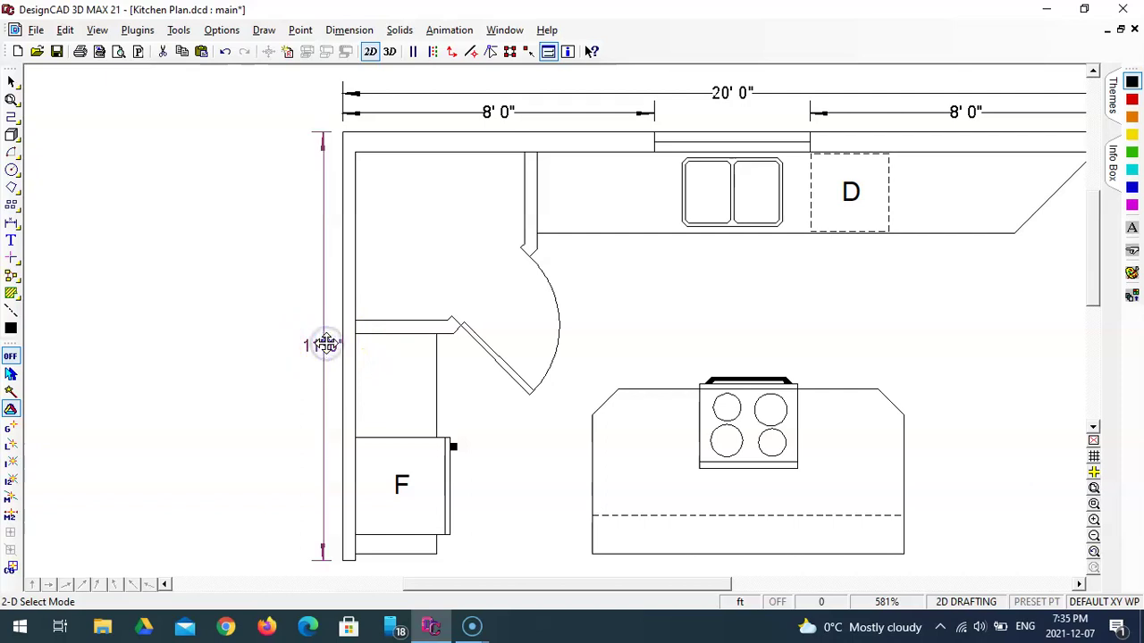
{"action": "double_click", "coordinate": [326, 345]}
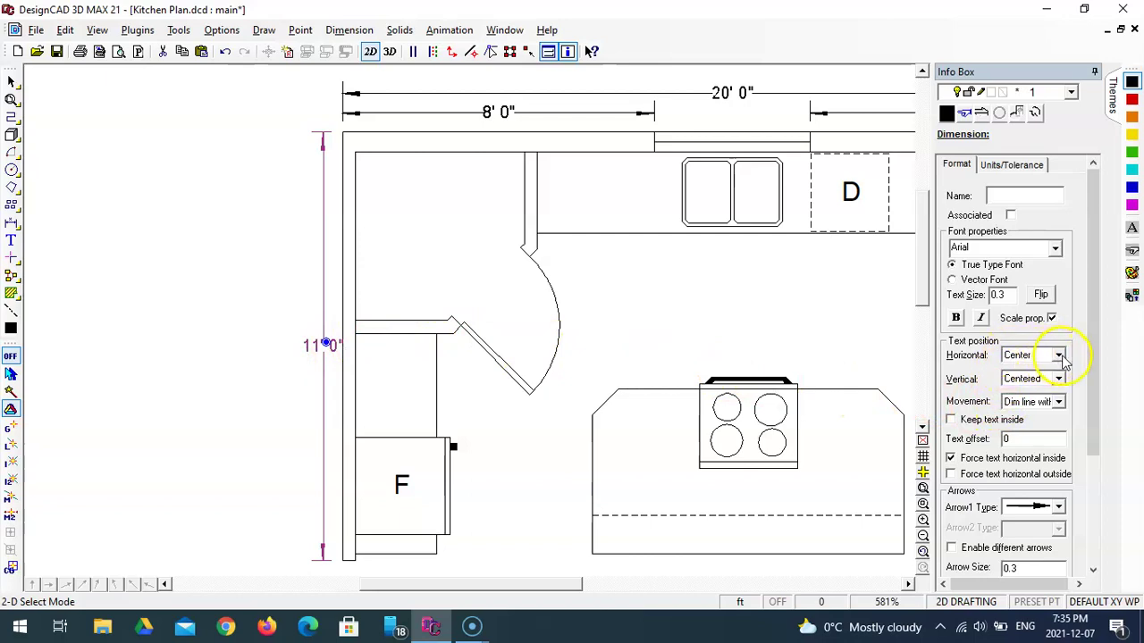
{"action": "left_click", "coordinate": [1059, 379]}
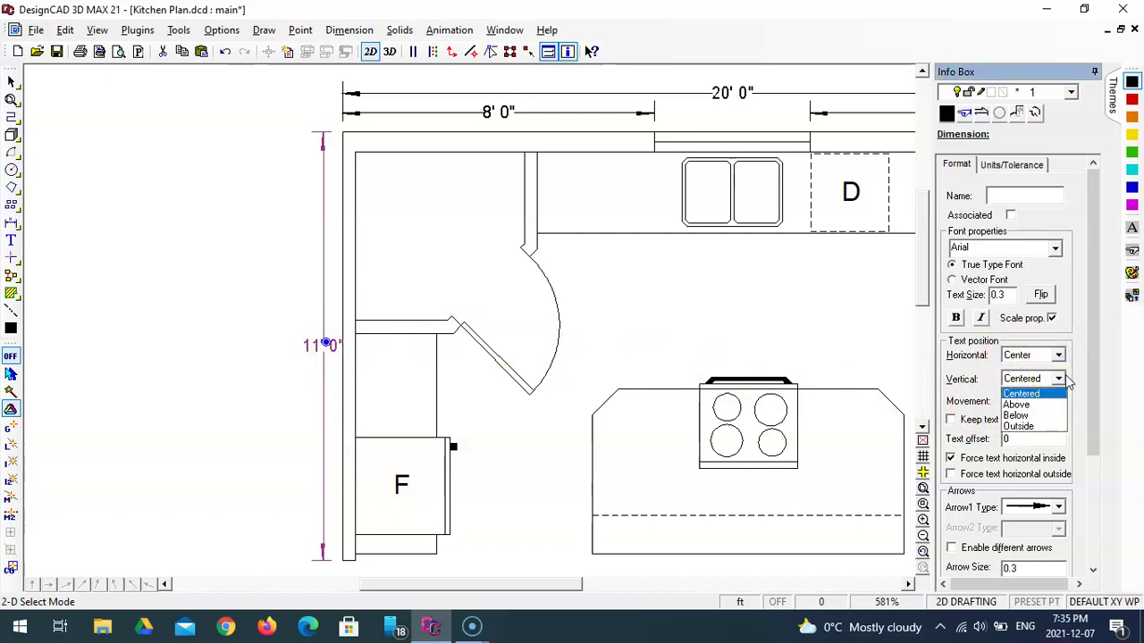
{"action": "left_click", "coordinate": [1056, 358]}
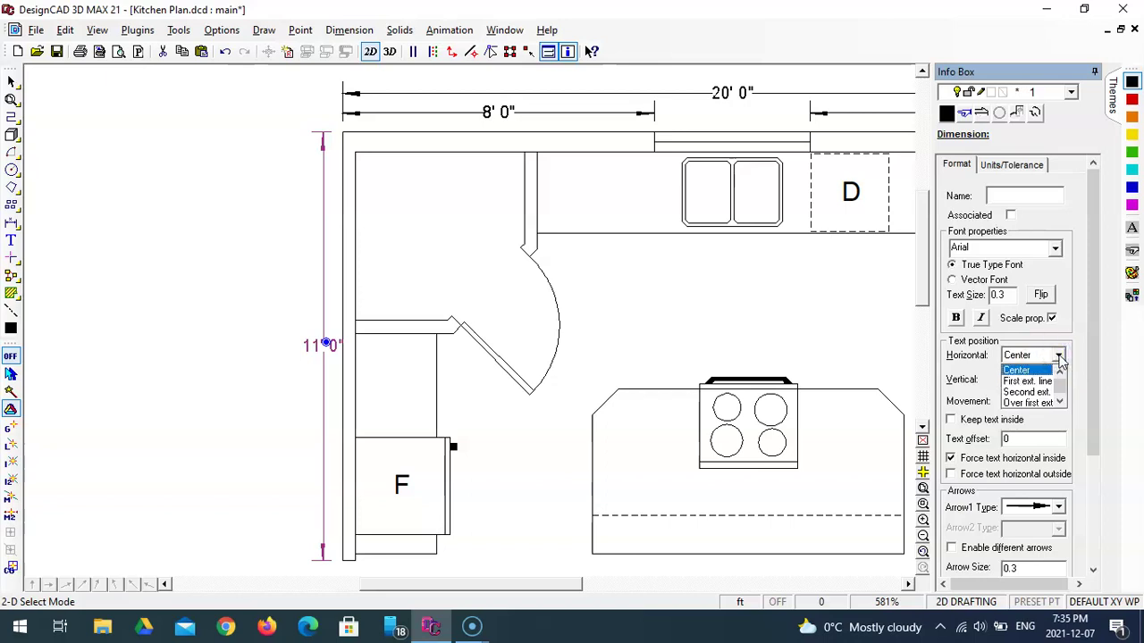
{"action": "left_click", "coordinate": [1060, 358]}
{"action": "left_click", "coordinate": [1058, 403]}
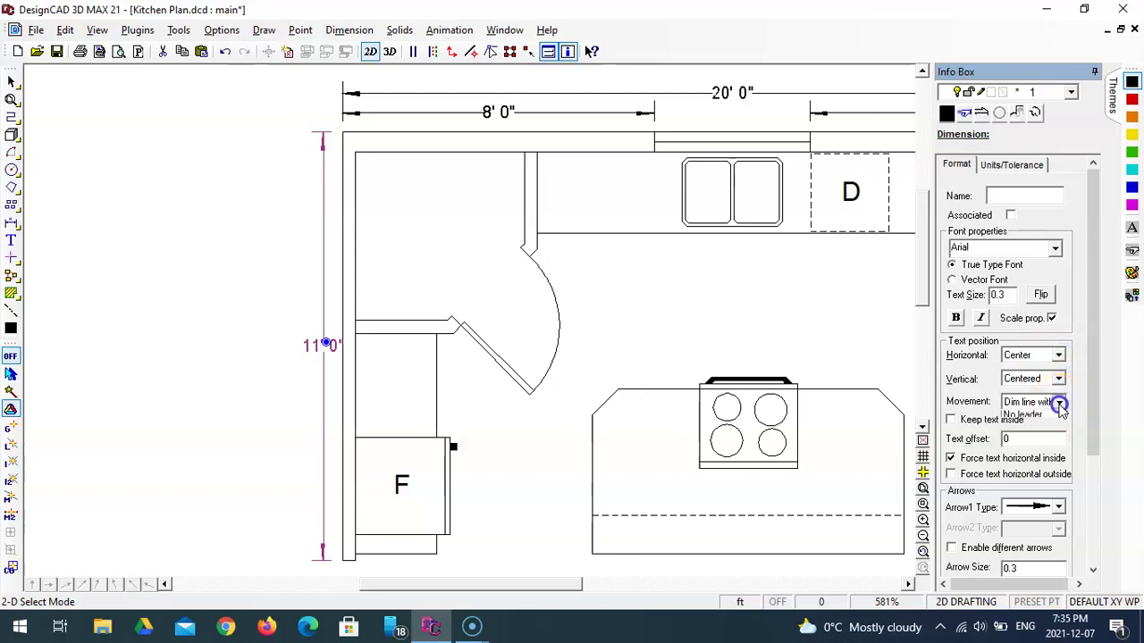
{"action": "left_click", "coordinate": [1059, 404]}
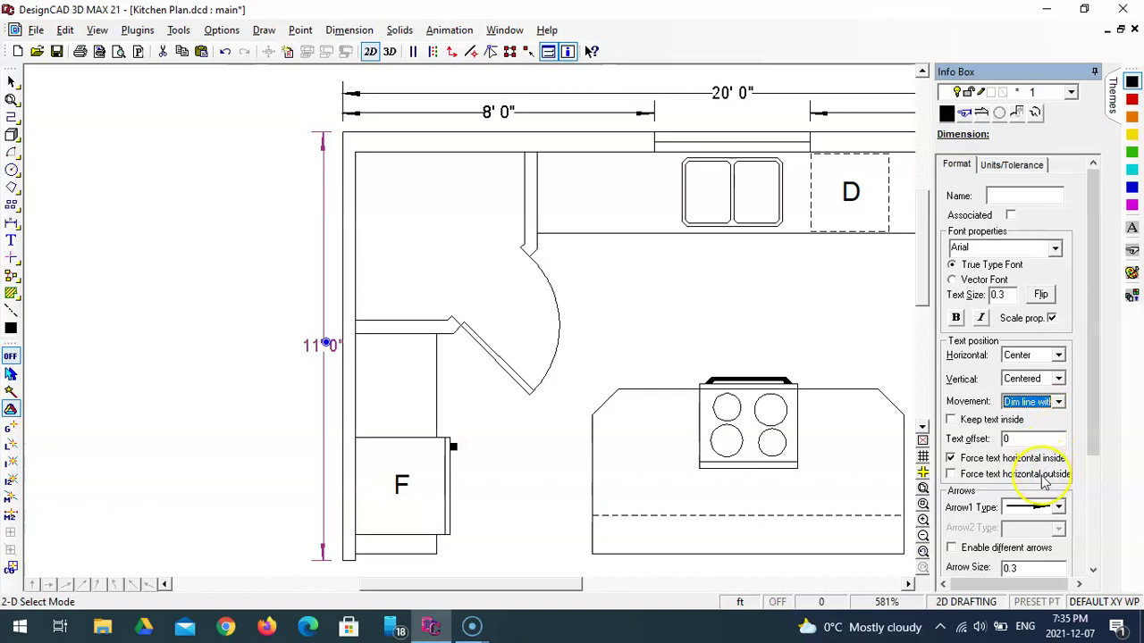
{"action": "left_click", "coordinate": [1058, 355]}
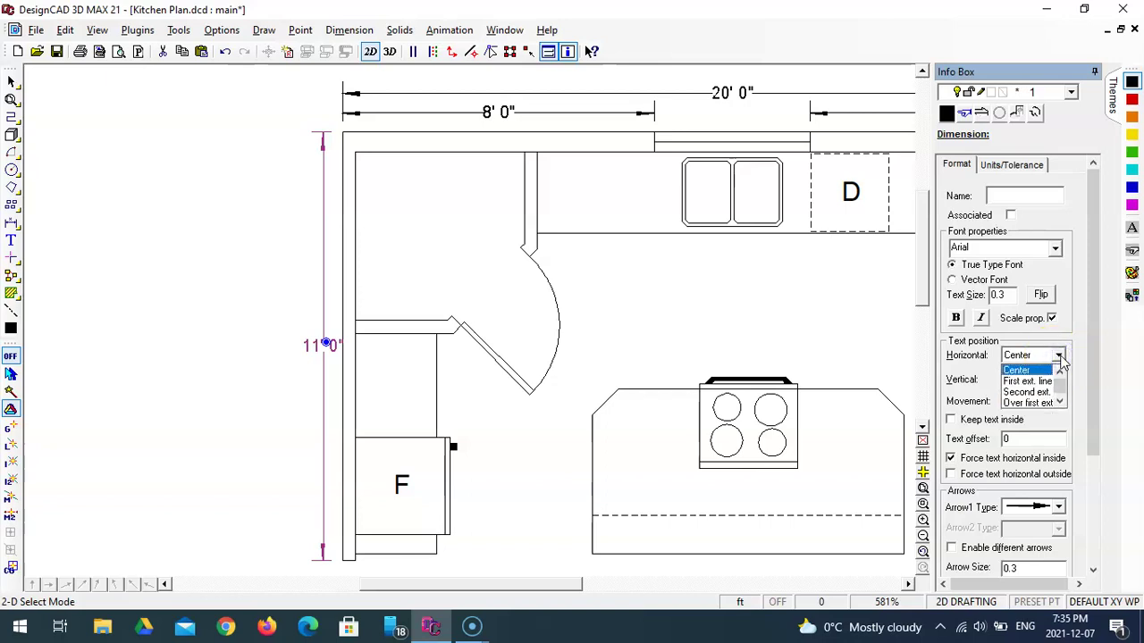
{"action": "left_click", "coordinate": [1060, 358]}
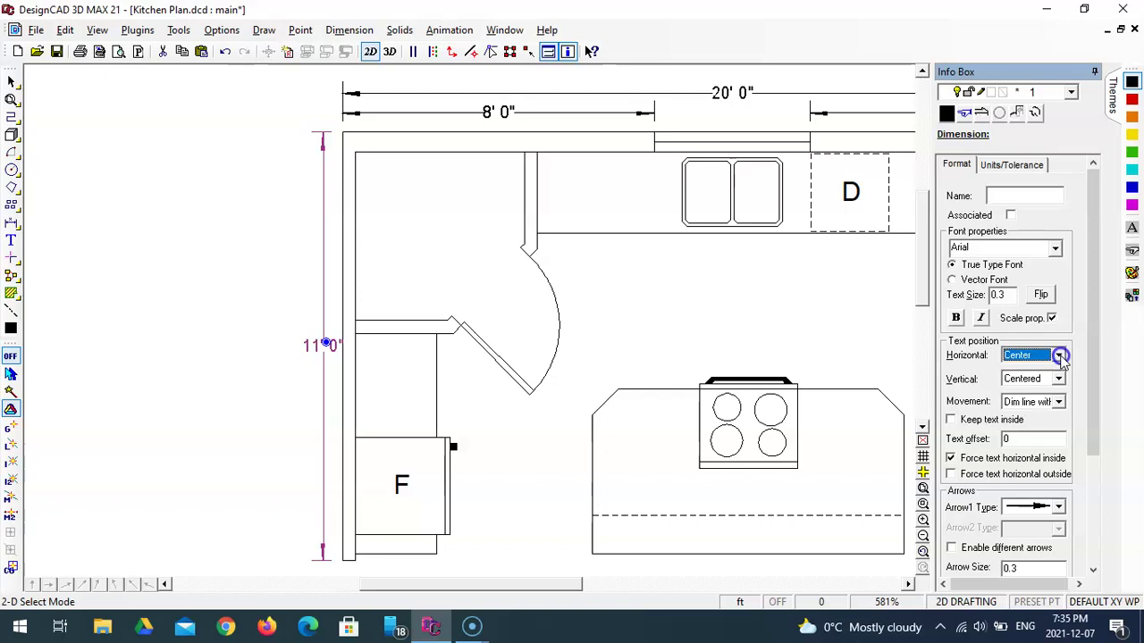
{"action": "left_click", "coordinate": [1059, 378]}
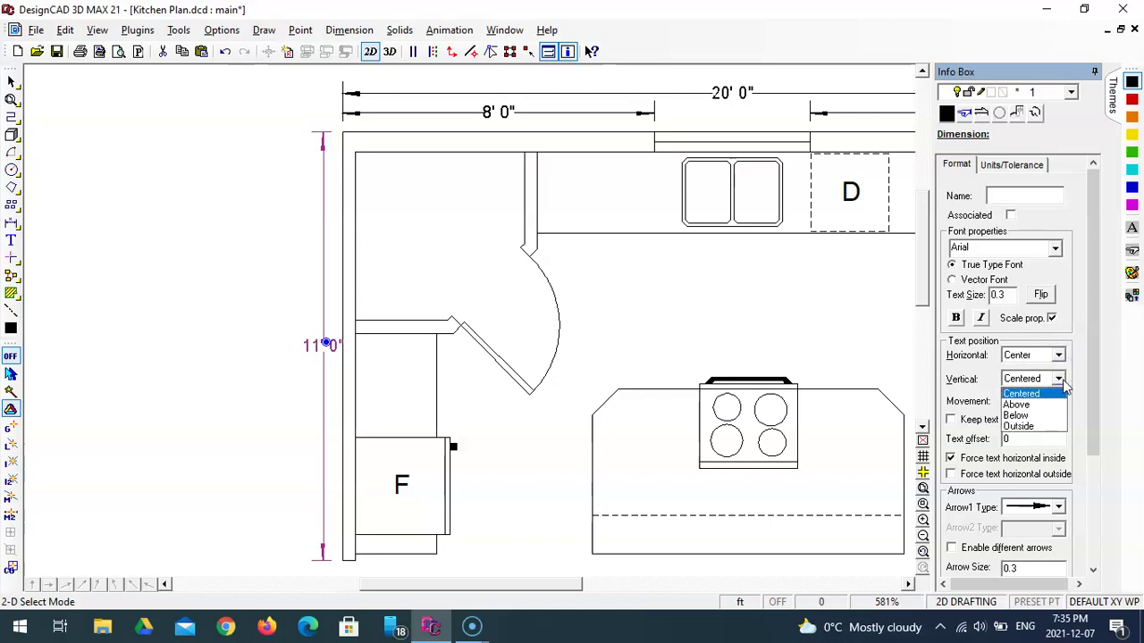
{"action": "left_click", "coordinate": [1064, 380]}
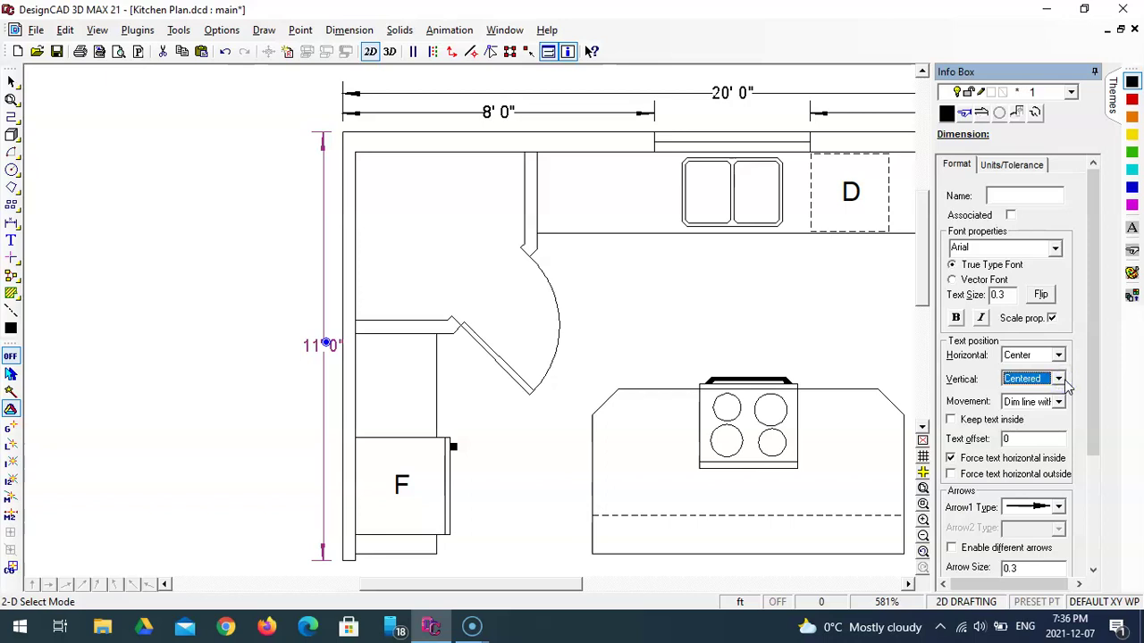
- Put the 11' 0" dimension's arrows outside the extension lines
{"action": "scroll", "coordinate": [1067, 390], "scroll_direction": "down", "scroll_amount": 3}
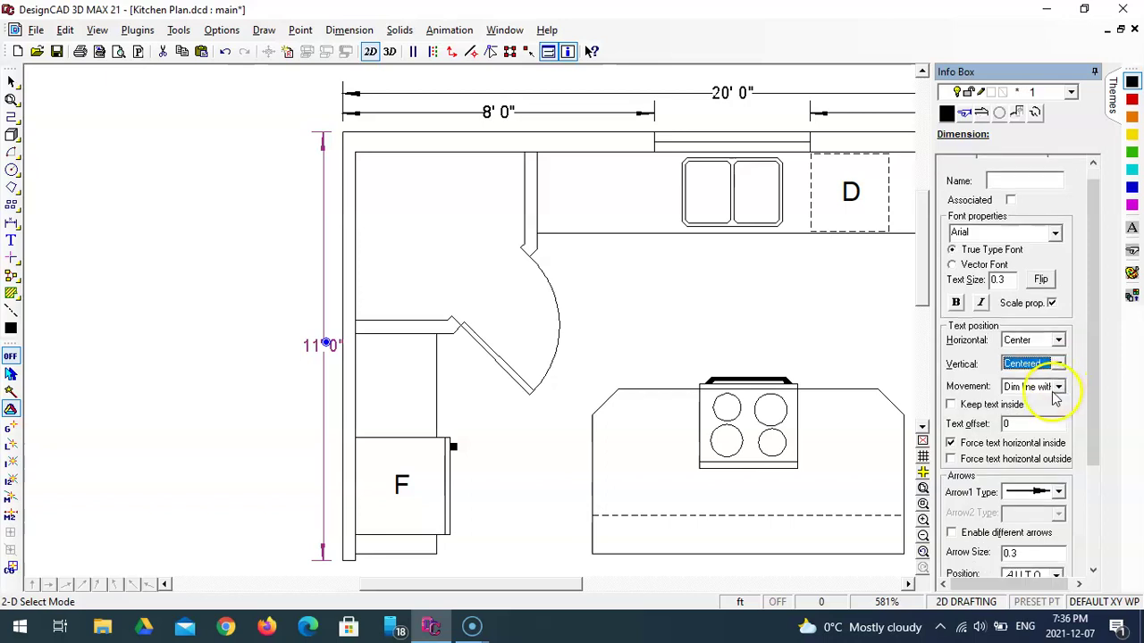
{"action": "scroll", "coordinate": [1054, 516], "scroll_direction": "down", "scroll_amount": 4}
{"action": "left_click", "coordinate": [1057, 530]}
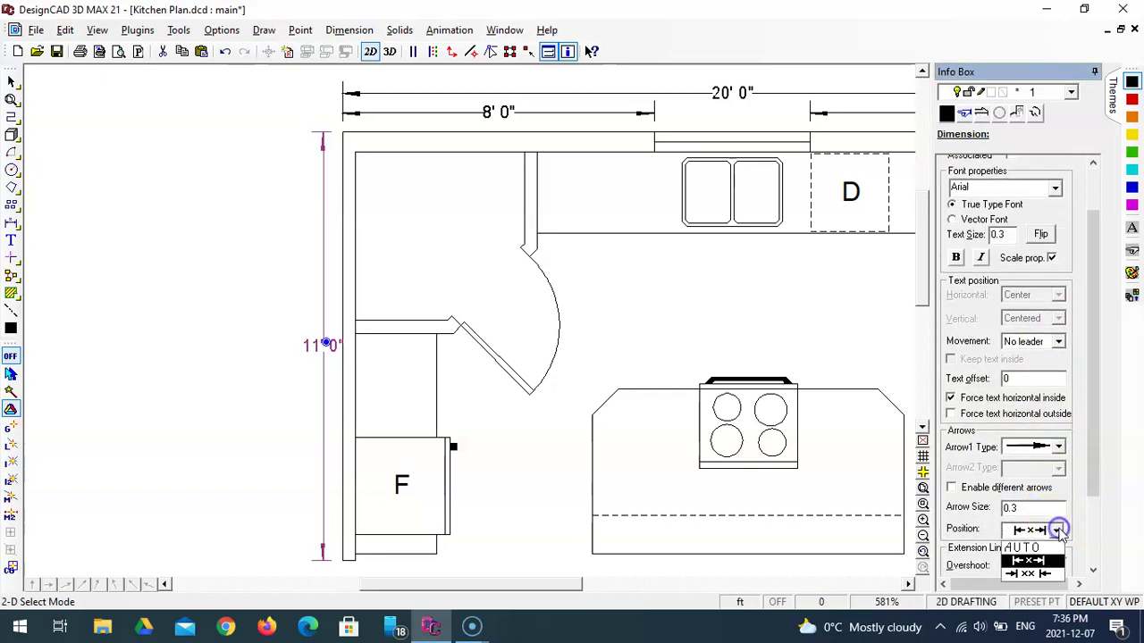
{"action": "left_click", "coordinate": [1028, 573]}
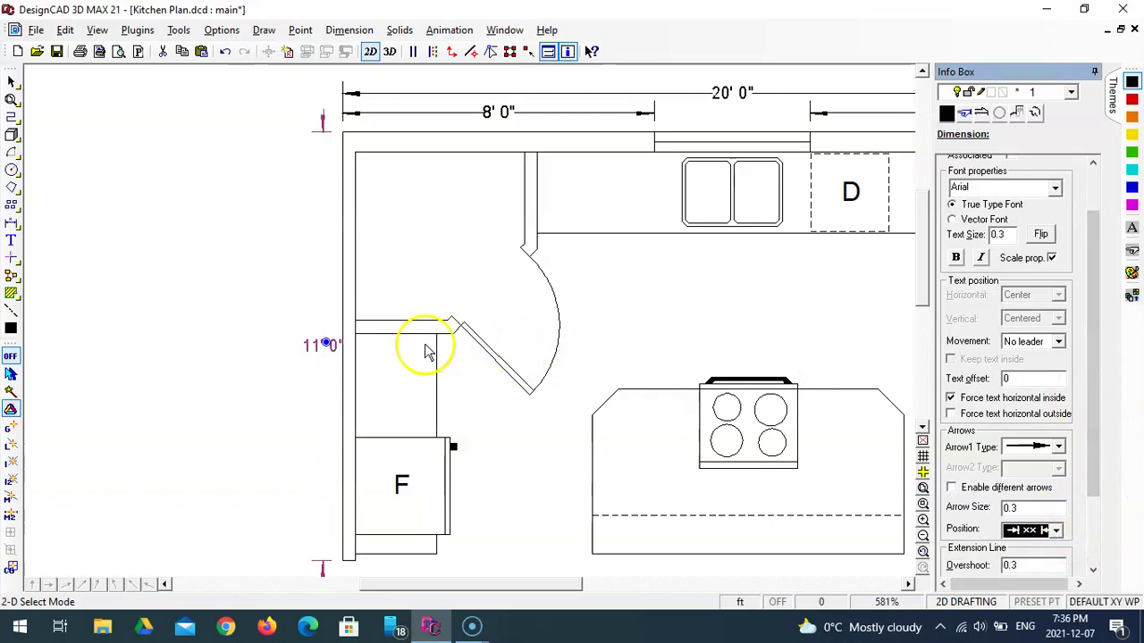
{"action": "left_click", "coordinate": [316, 351]}
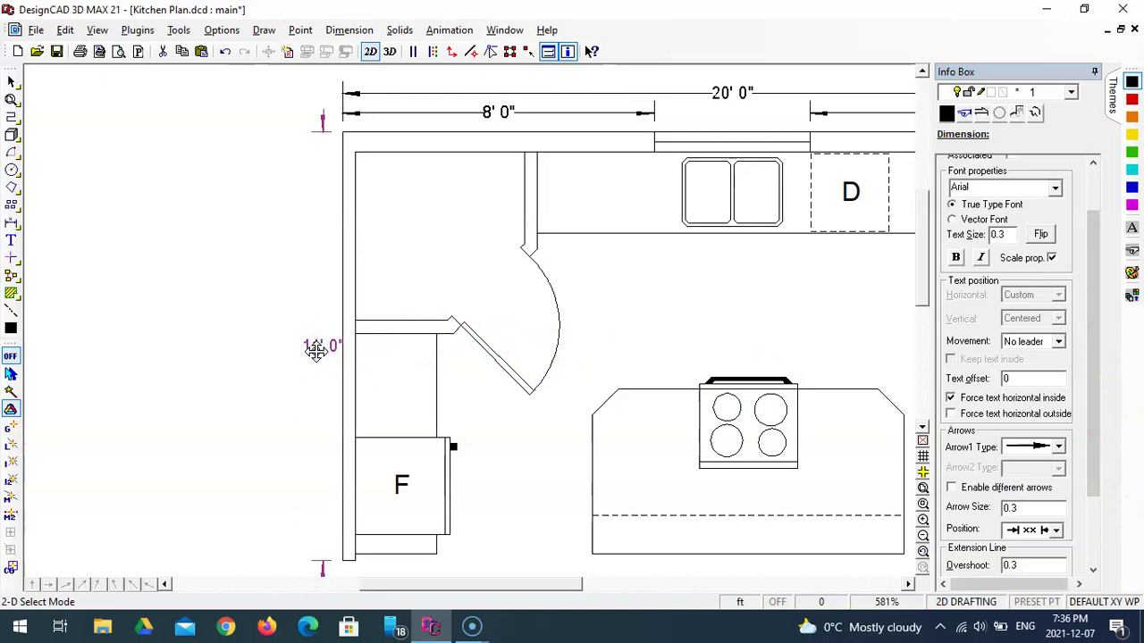
- Delete the left-wall dimension and start a new one with Normal text orientation
{"action": "key", "text": "Delete"}
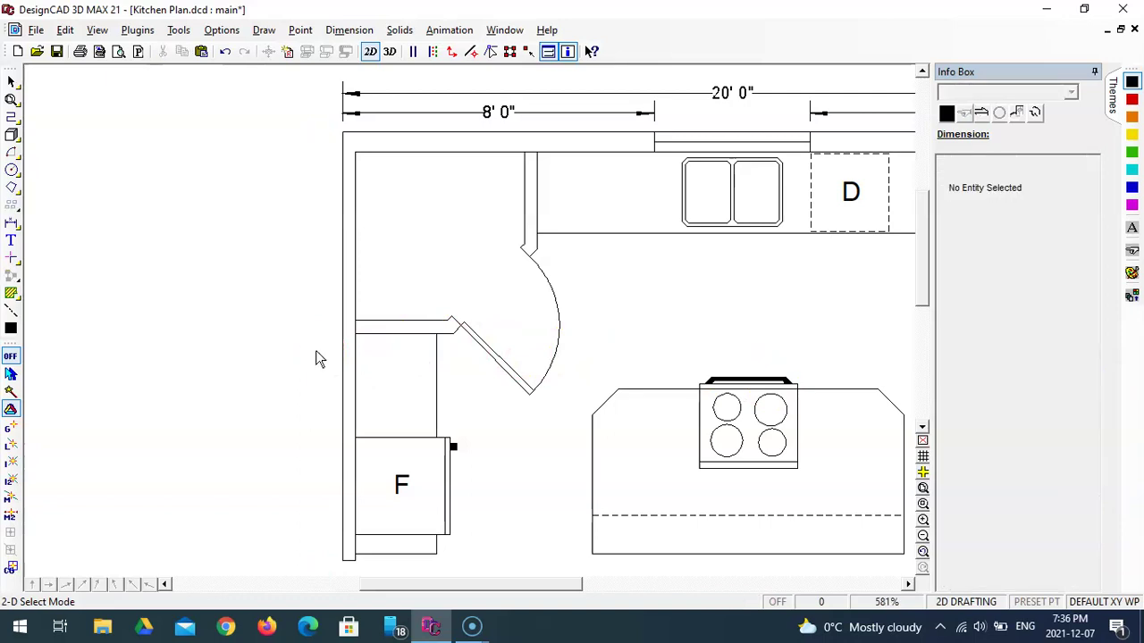
{"action": "left_click", "coordinate": [12, 223]}
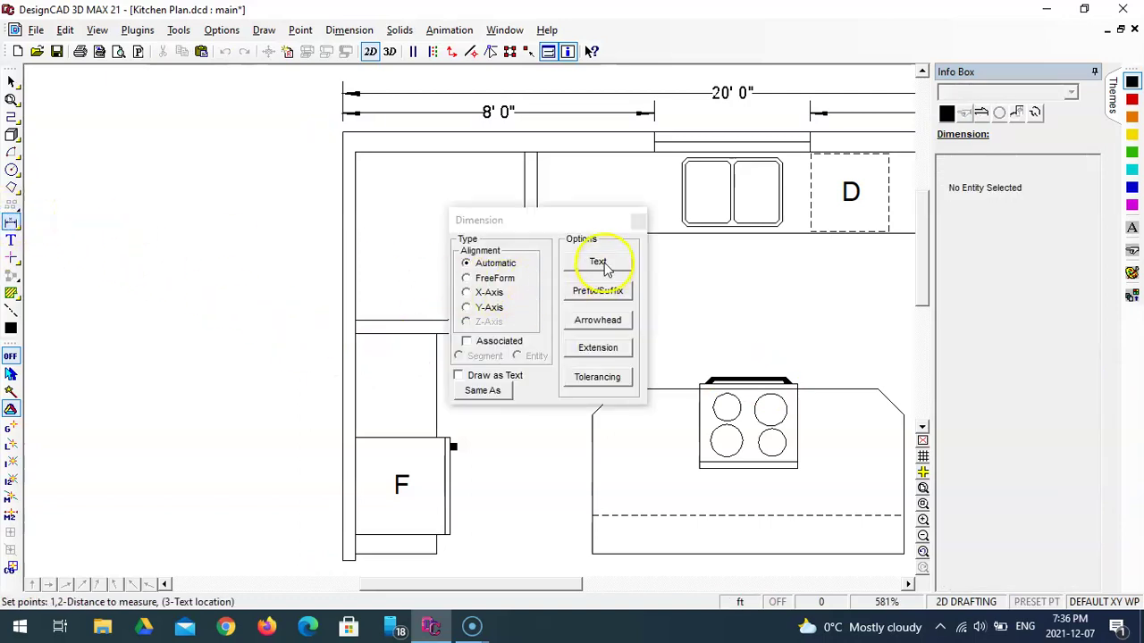
{"action": "left_click", "coordinate": [597, 261]}
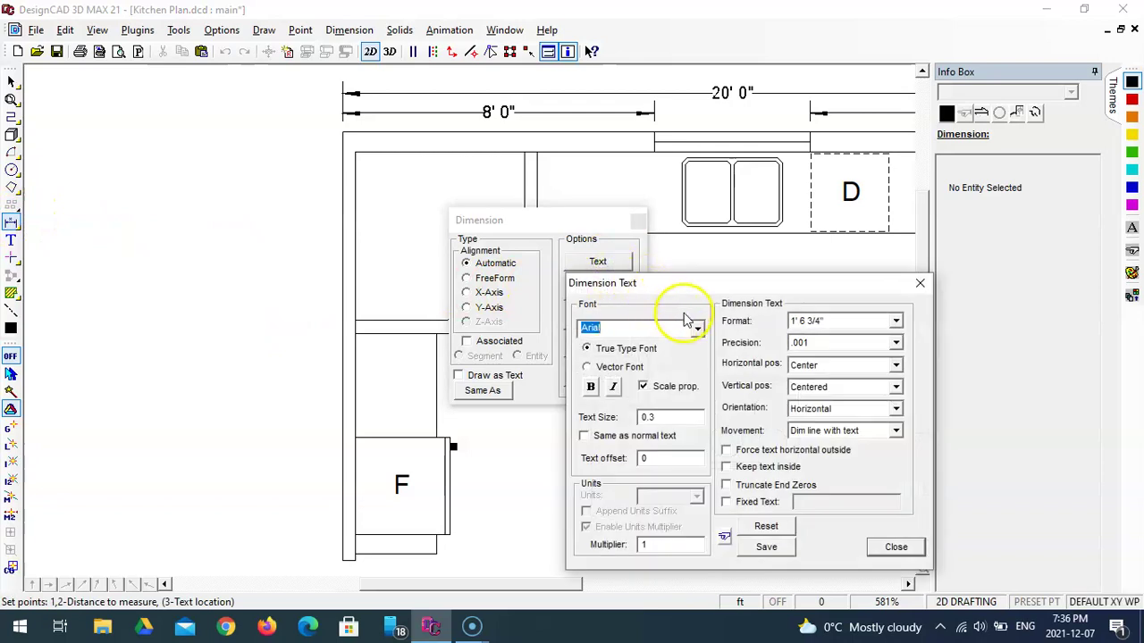
{"action": "left_click", "coordinate": [894, 410]}
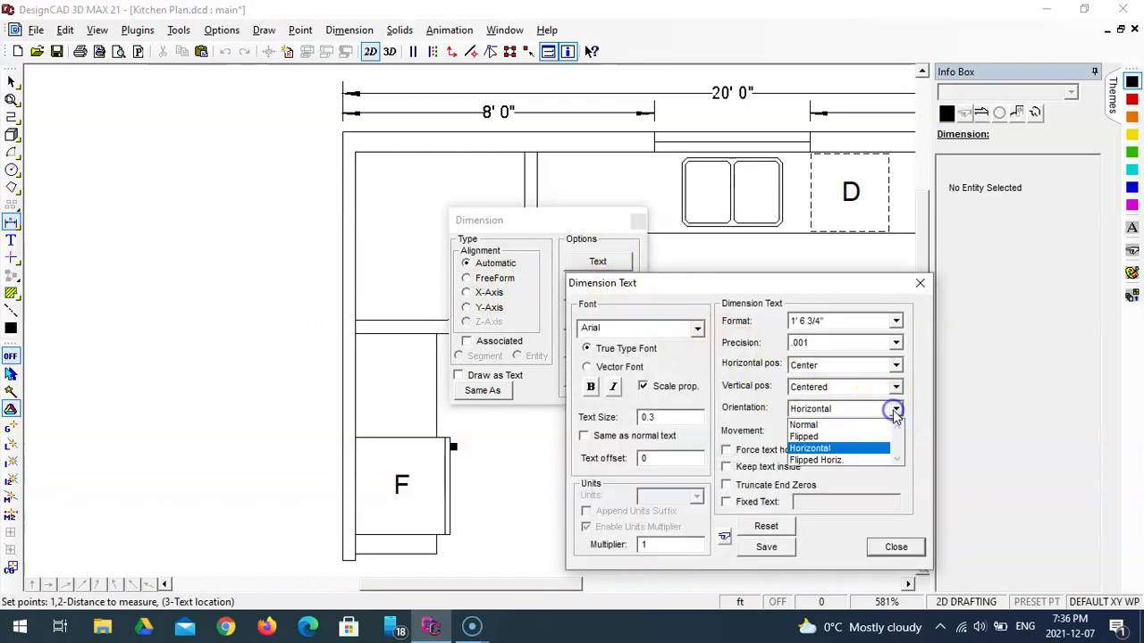
{"action": "left_click", "coordinate": [825, 427]}
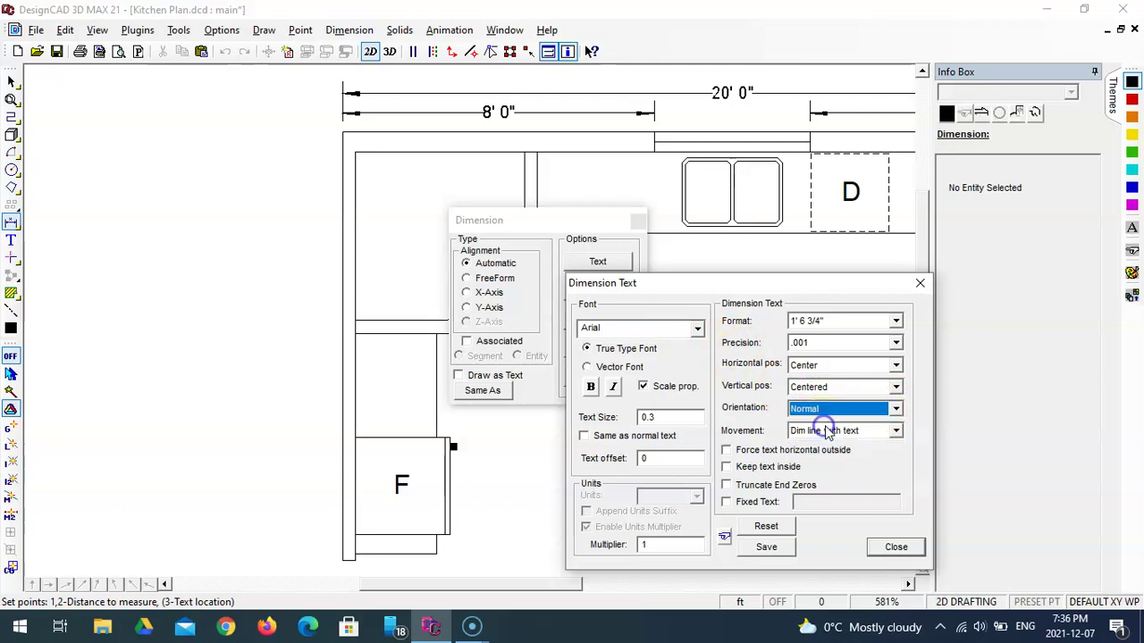
{"action": "left_click", "coordinate": [894, 547]}
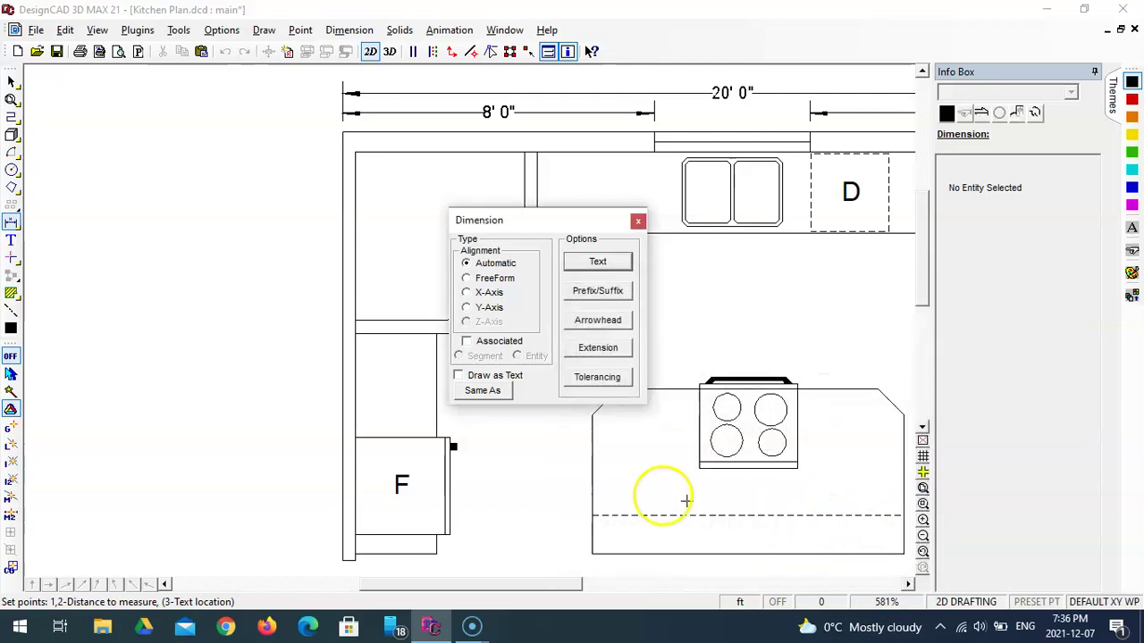
- Measure the left wall between its bottom and top corners, placing it half a foot outside
{"action": "left_click", "coordinate": [342, 560]}
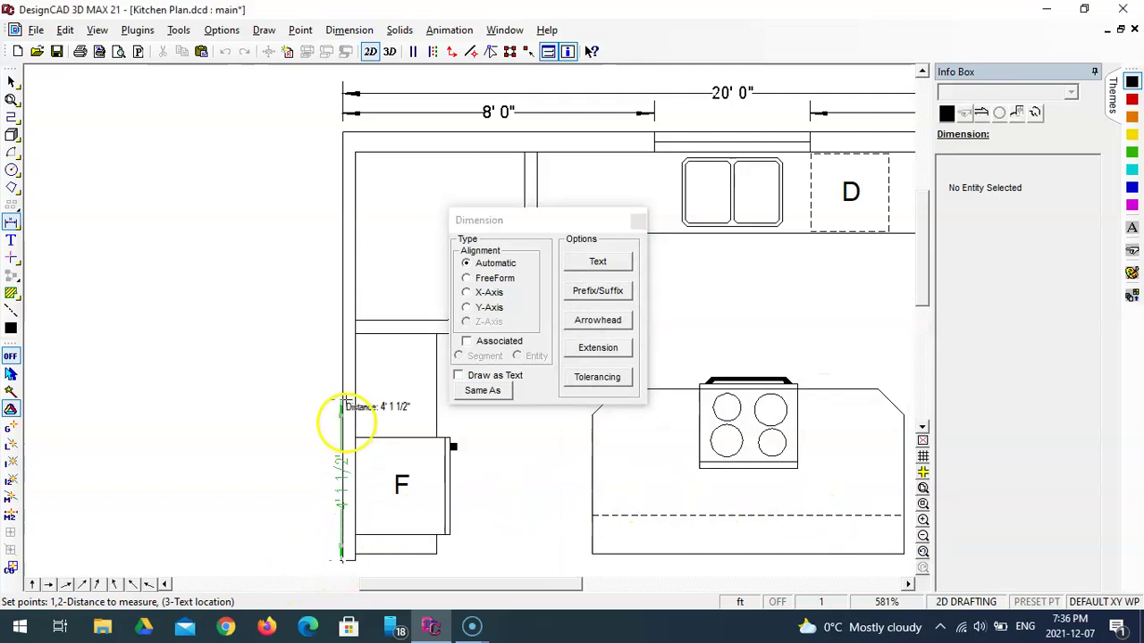
{"action": "left_click", "coordinate": [342, 133]}
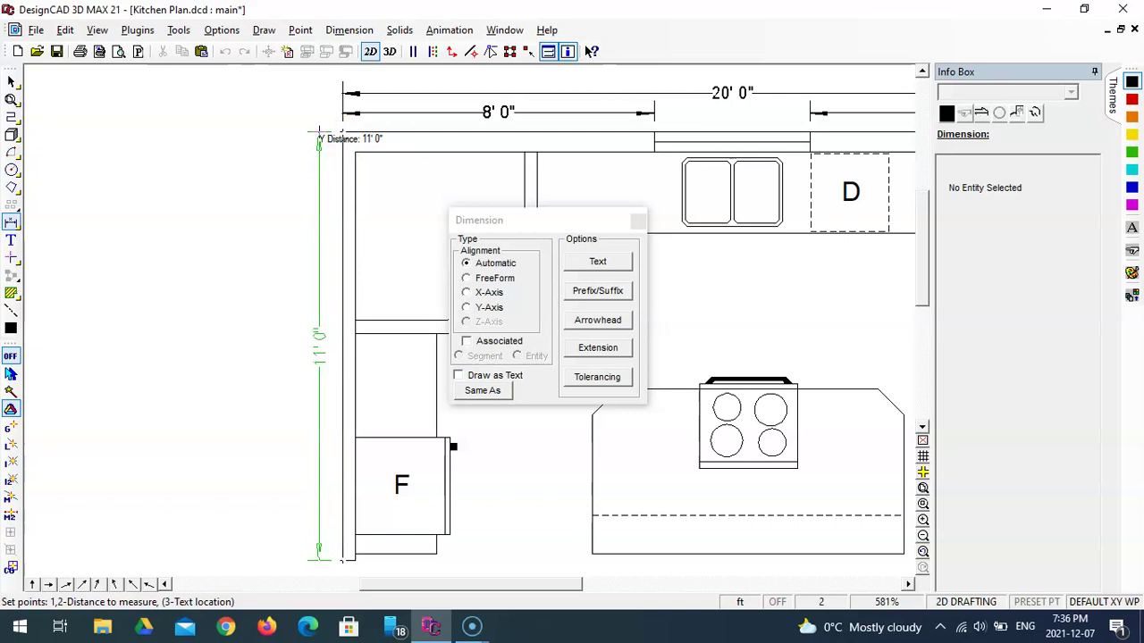
{"action": "key", "text": "apostrophe"}
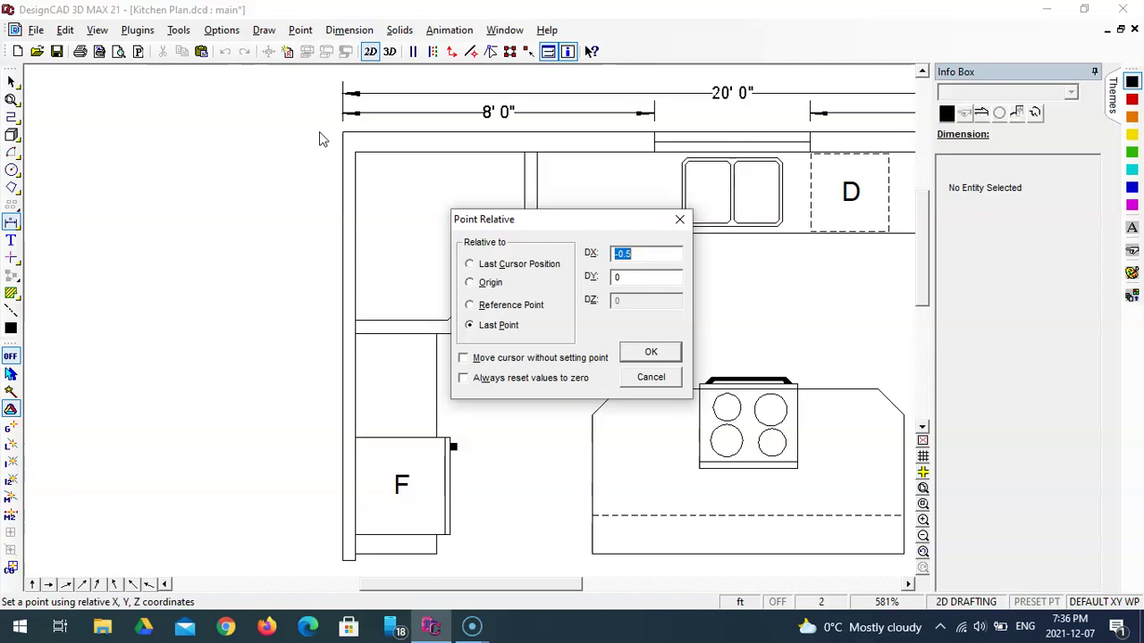
{"action": "key", "text": "Return"}
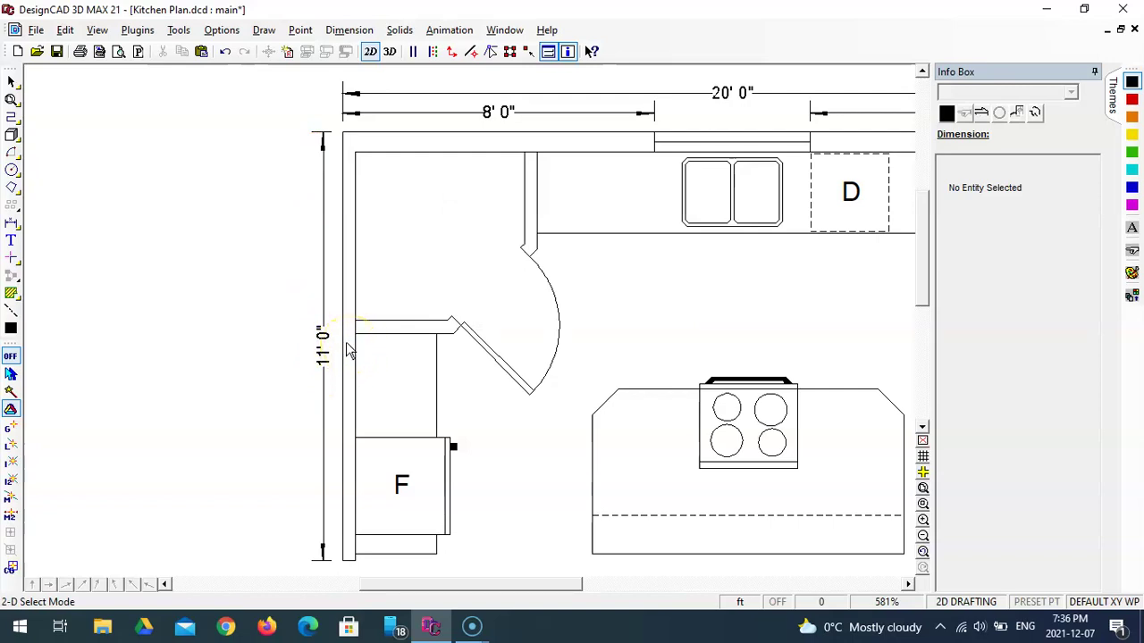
- Collapse the Info Box and use Center/Redraw to fit the whole kitchen plan in the window
{"action": "left_click", "coordinate": [1094, 72]}
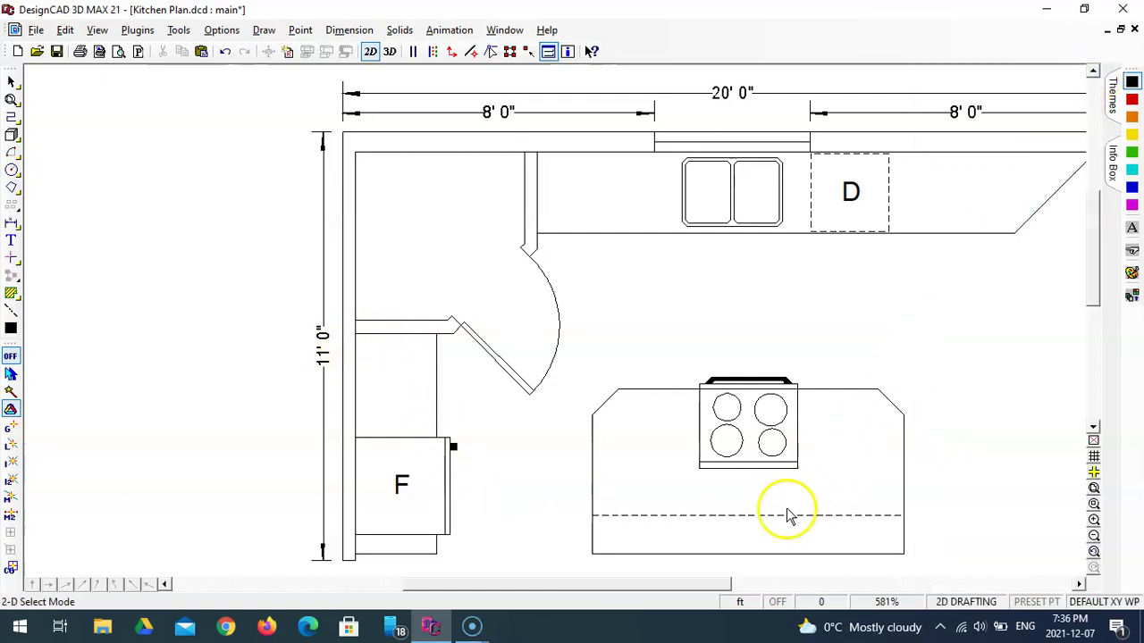
{"action": "left_click", "coordinate": [1094, 489]}
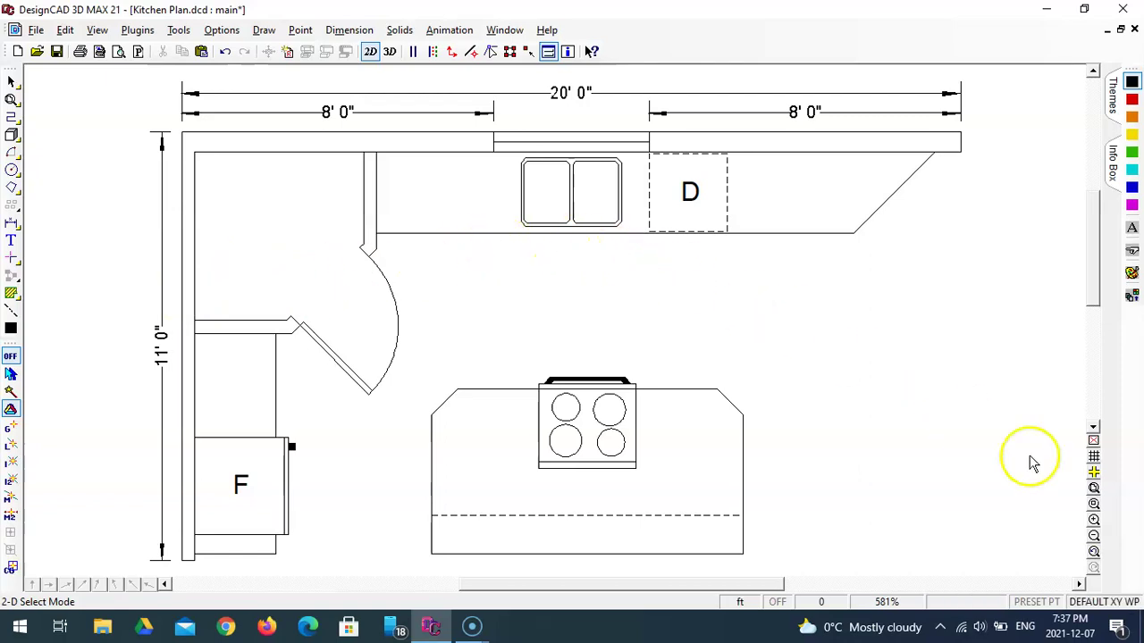
- Zoom out around the plan, make a first border-line attempt, then cancel it with Esc
{"action": "left_click", "coordinate": [1094, 537]}
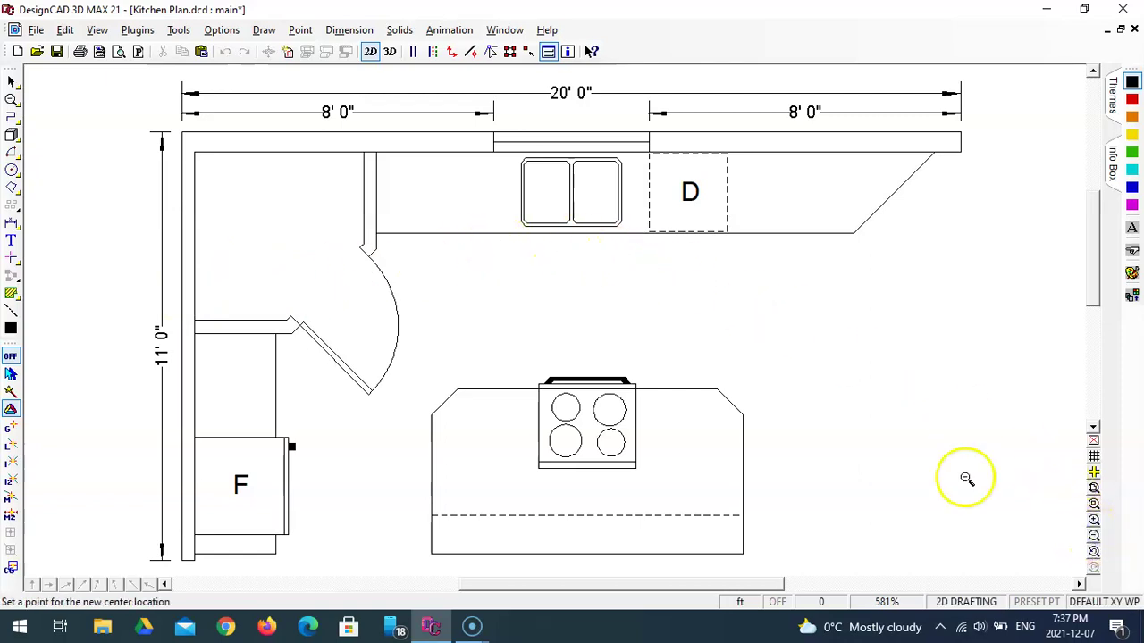
{"action": "left_click", "coordinate": [557, 338]}
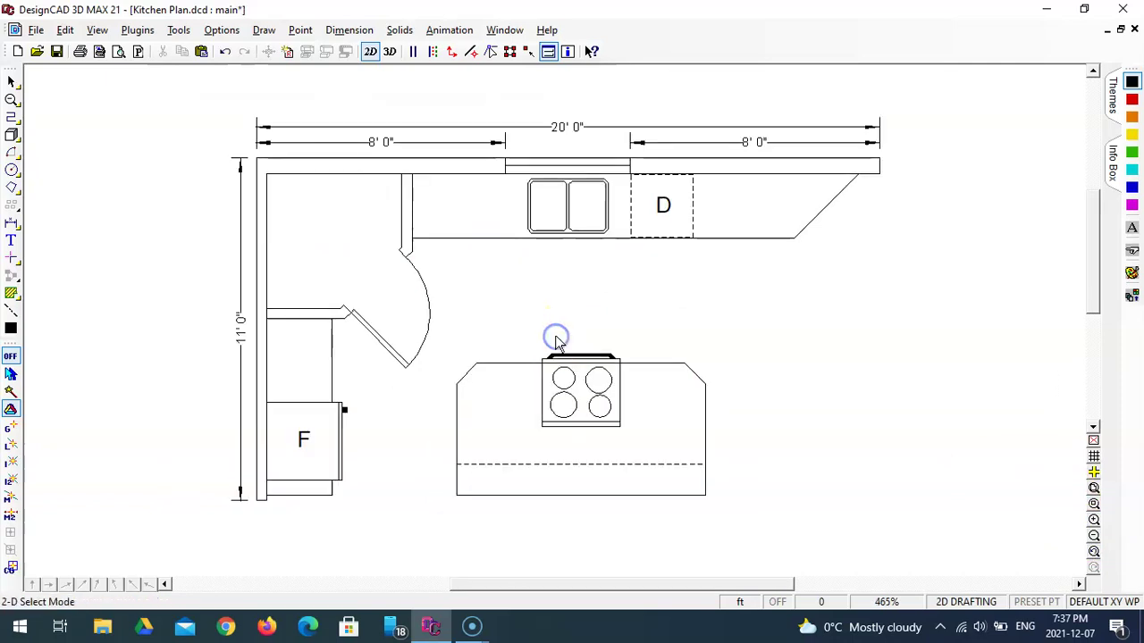
{"action": "left_click", "coordinate": [10, 118]}
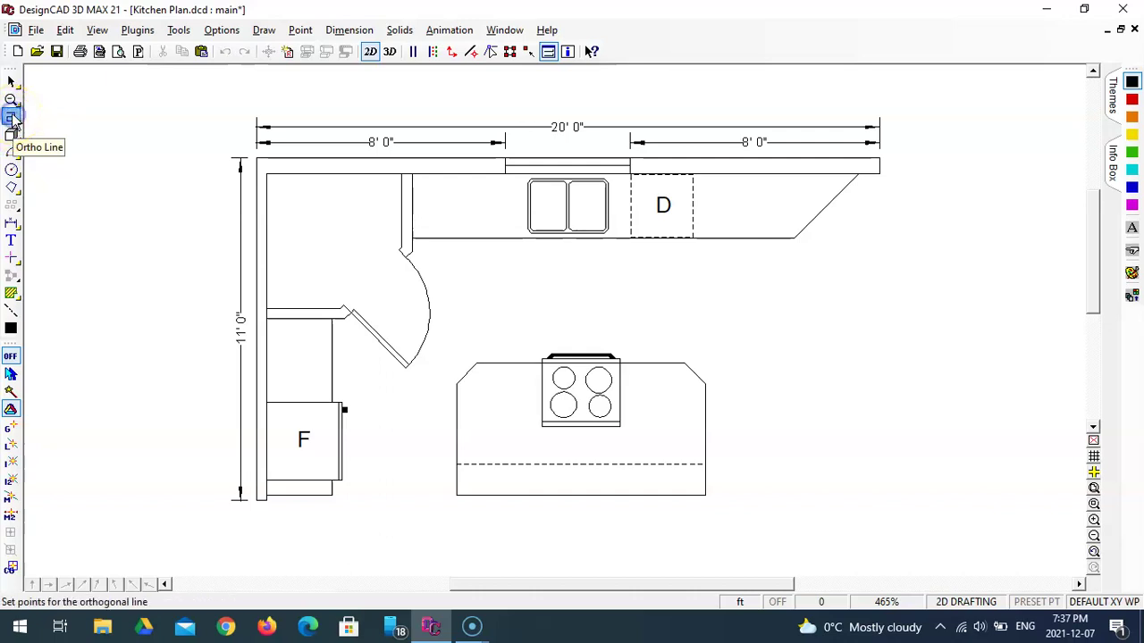
{"action": "left_click", "coordinate": [208, 533]}
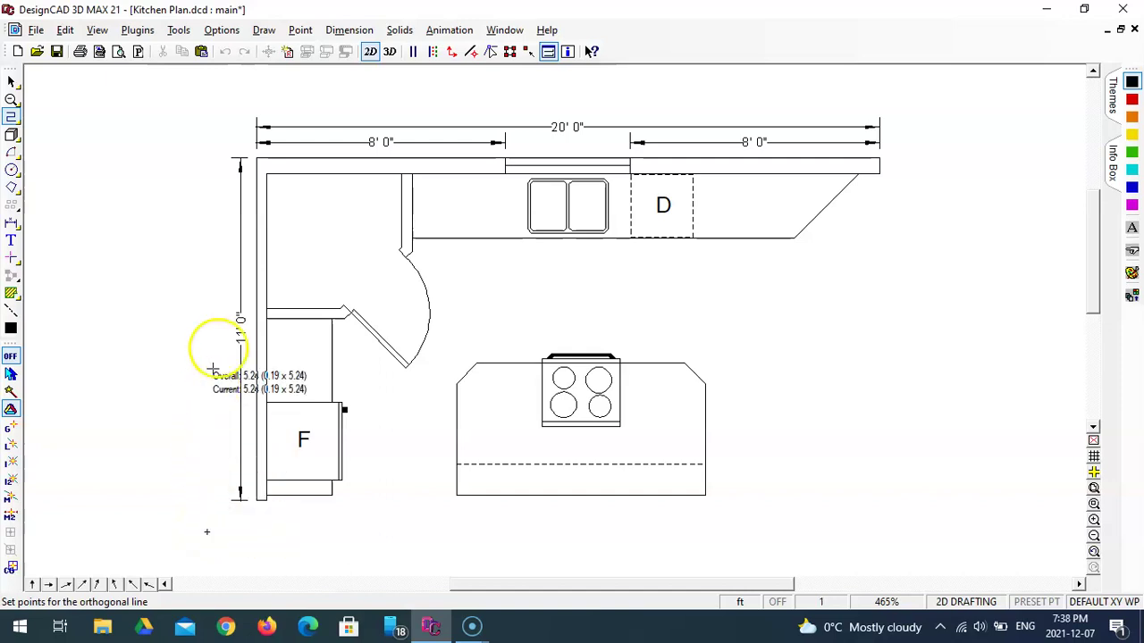
{"action": "left_click", "coordinate": [223, 93]}
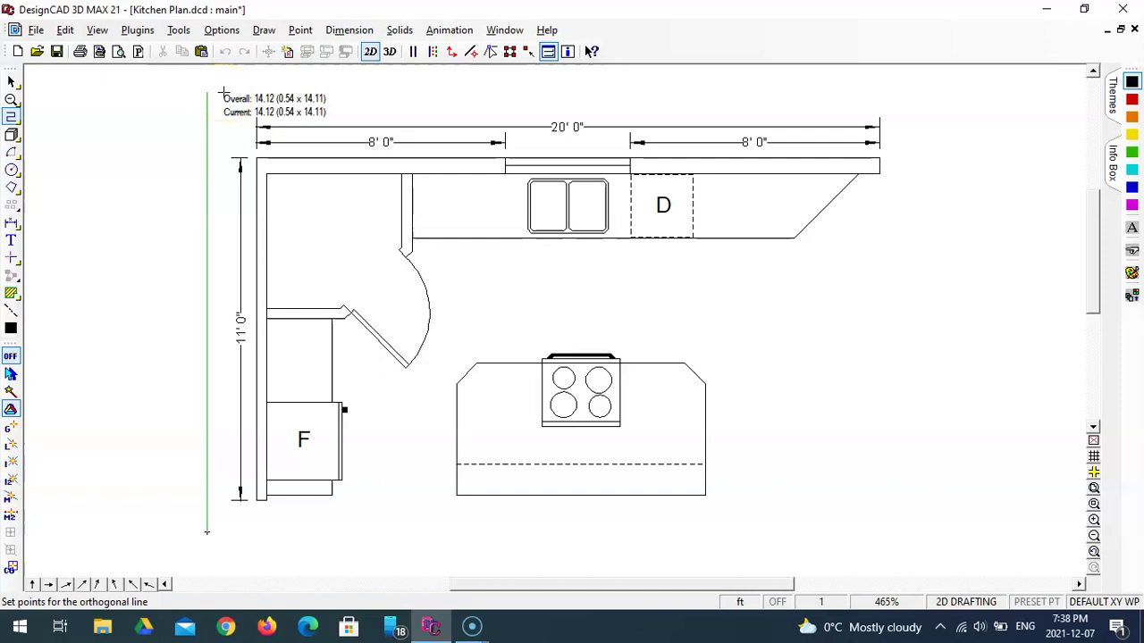
{"action": "left_click", "coordinate": [207, 91]}
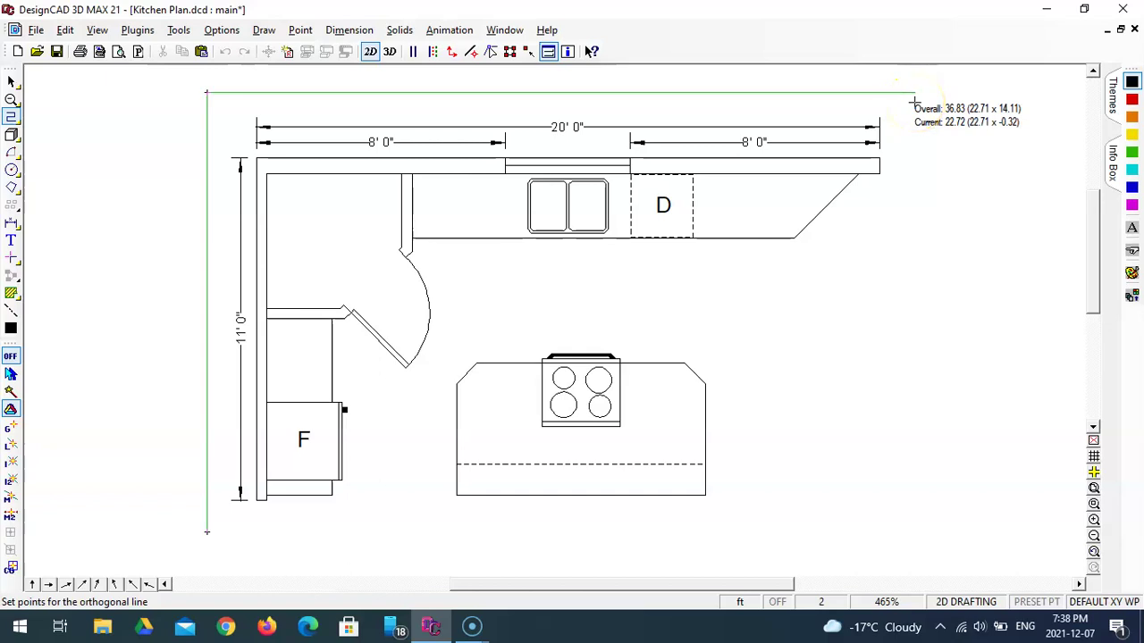
{"action": "left_click", "coordinate": [913, 100]}
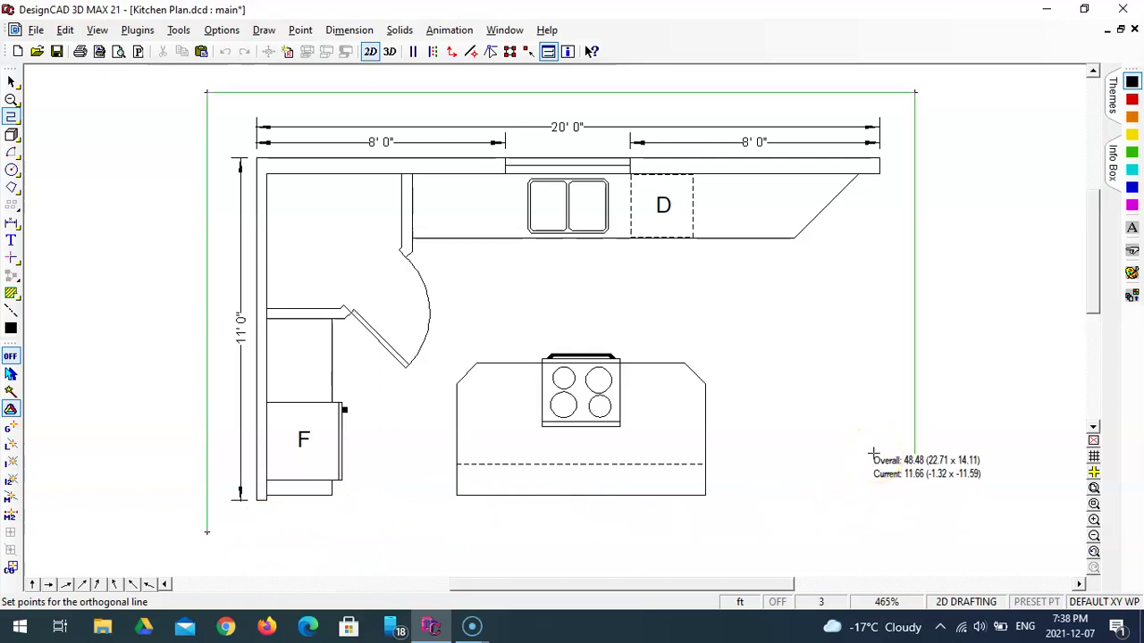
{"action": "key", "text": "Escape"}
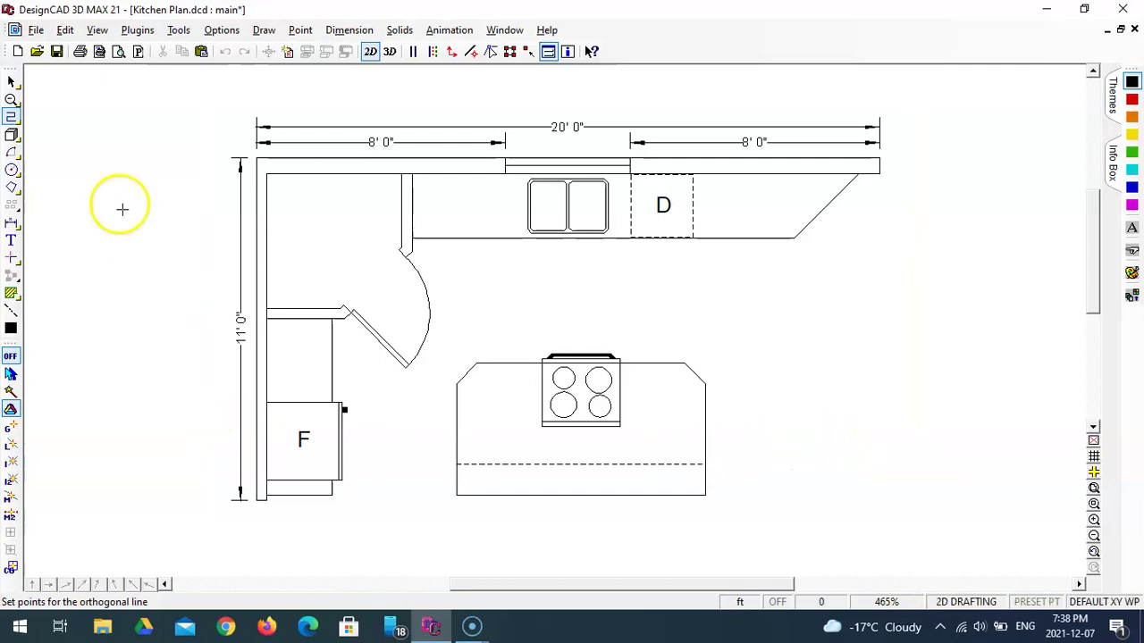
- Draw a long vertical orthogonal line left of the plan as the left border edge
{"action": "left_click", "coordinate": [11, 116]}
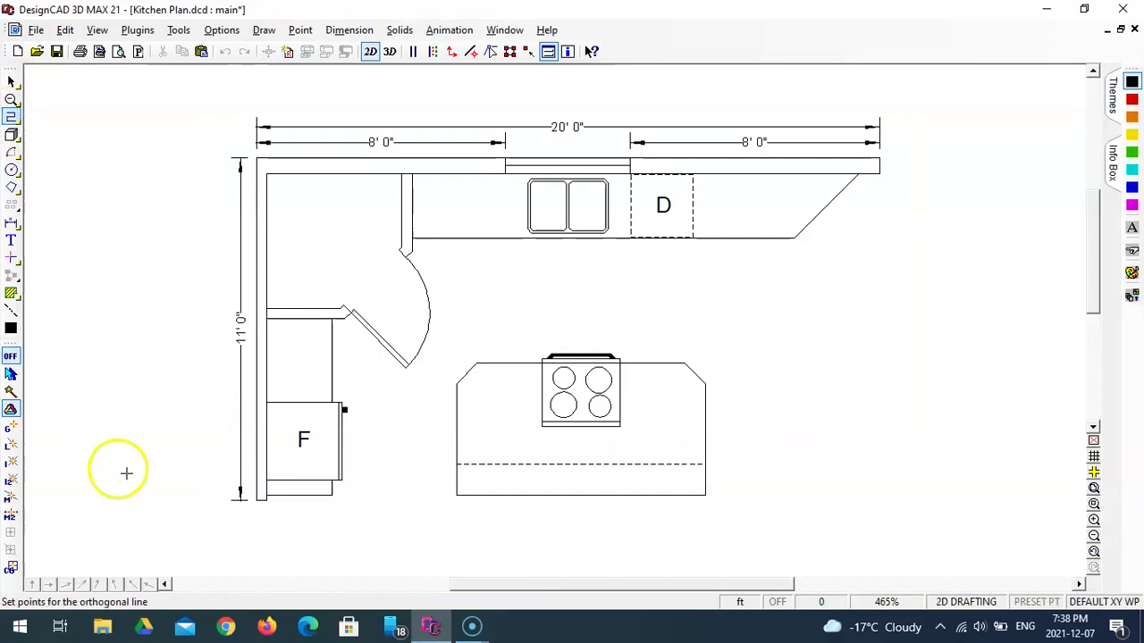
{"action": "left_click", "coordinate": [183, 551]}
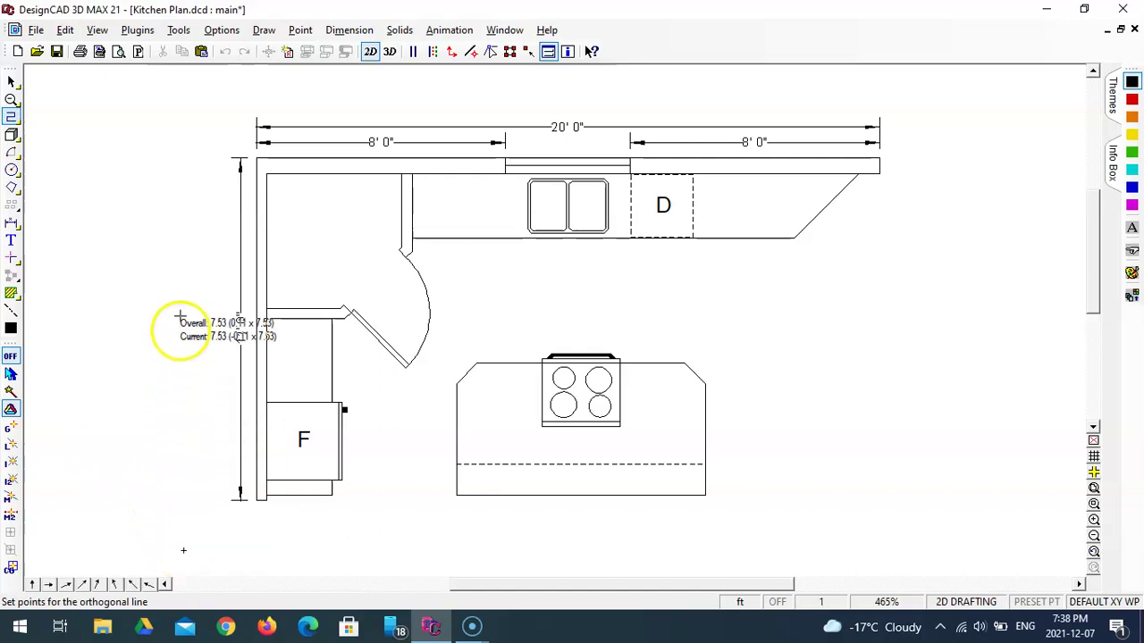
{"action": "left_click", "coordinate": [184, 76]}
{"action": "key", "text": "Return"}
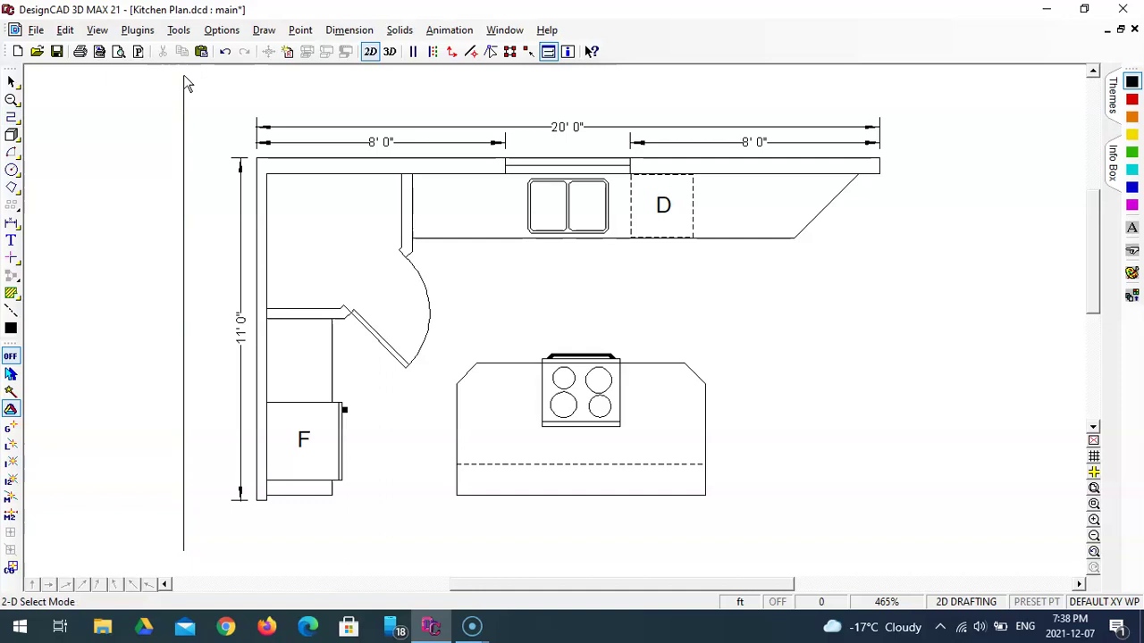
- Draw a horizontal orthogonal line above the plan from the left line's top past the right side
{"action": "left_click", "coordinate": [13, 117]}
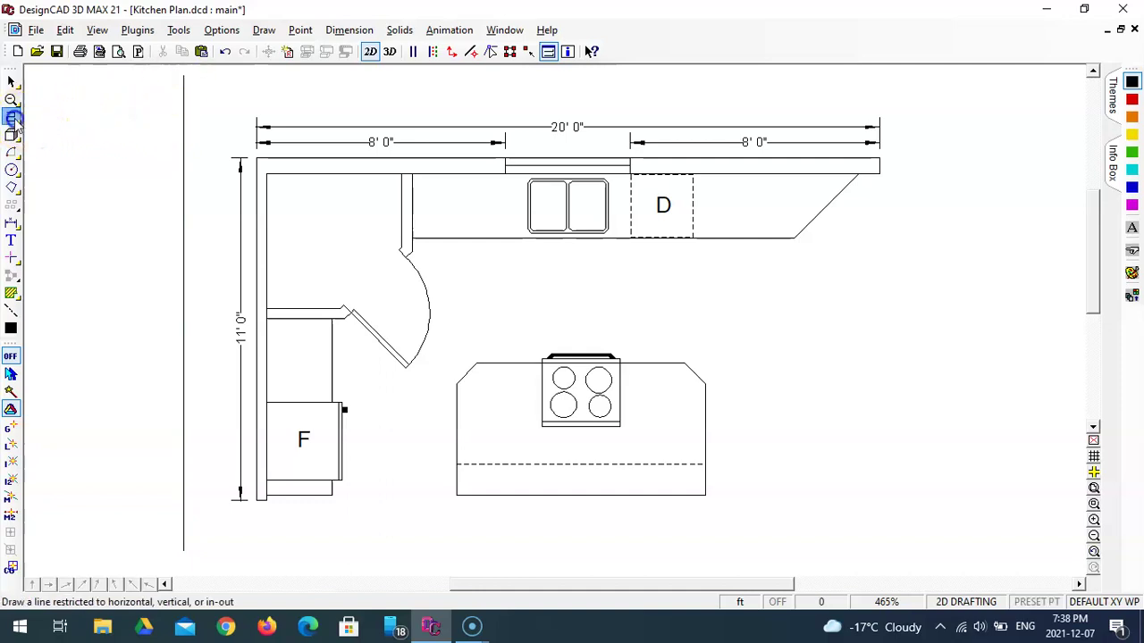
{"action": "left_click", "coordinate": [184, 76]}
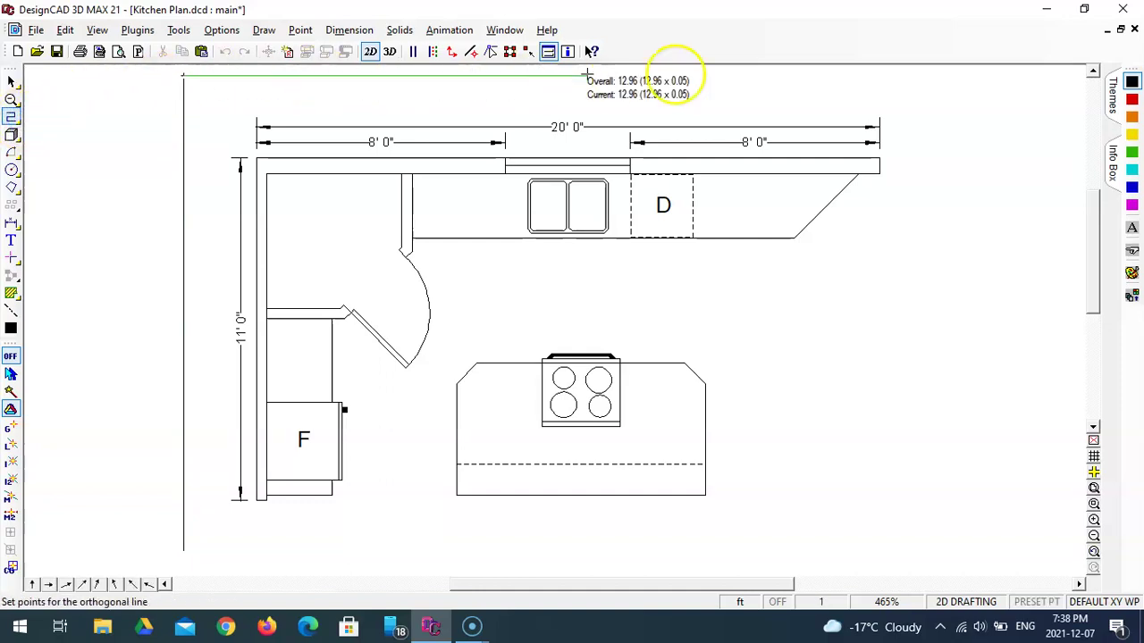
{"action": "left_click", "coordinate": [929, 76]}
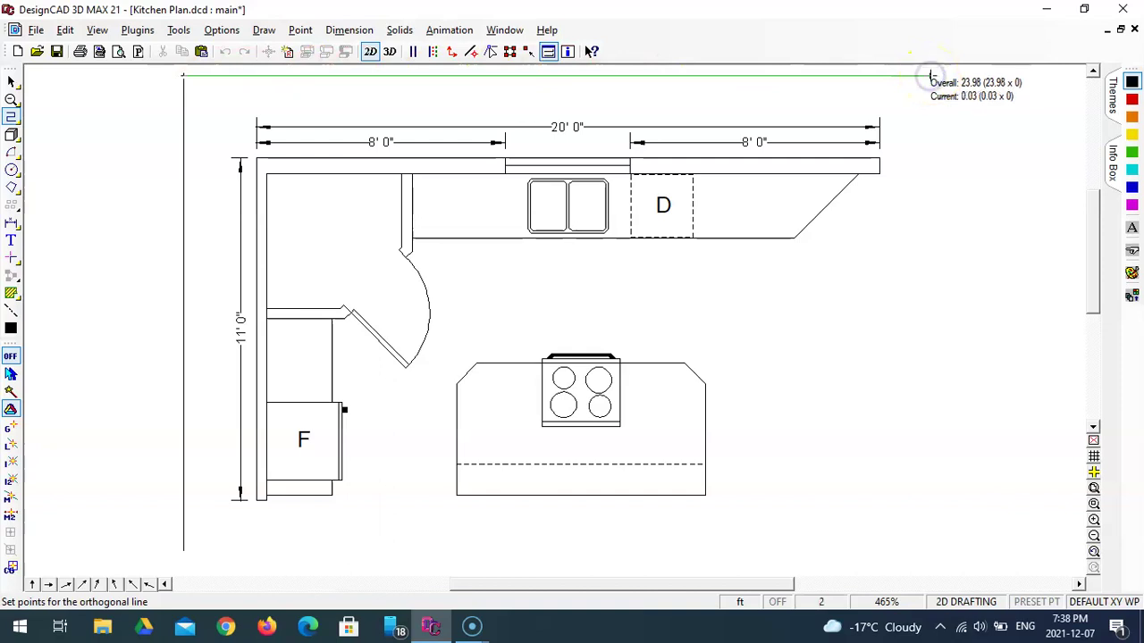
{"action": "key", "text": "Return"}
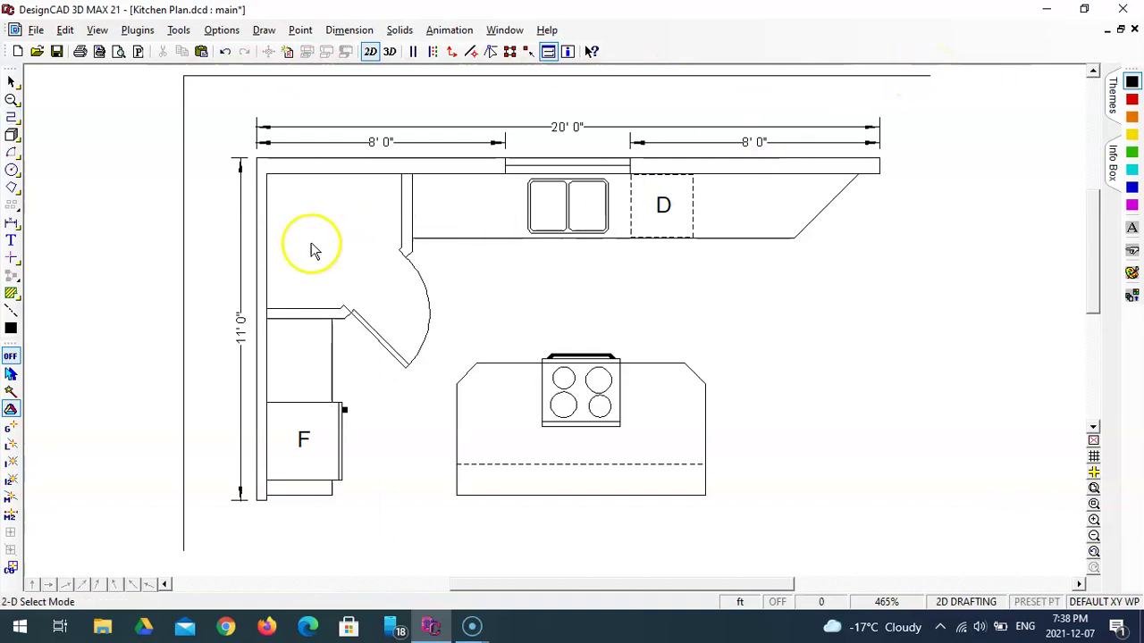
- Paste a copy of the left border line at the top border's right end, then fit the drawing
{"action": "left_click", "coordinate": [181, 260]}
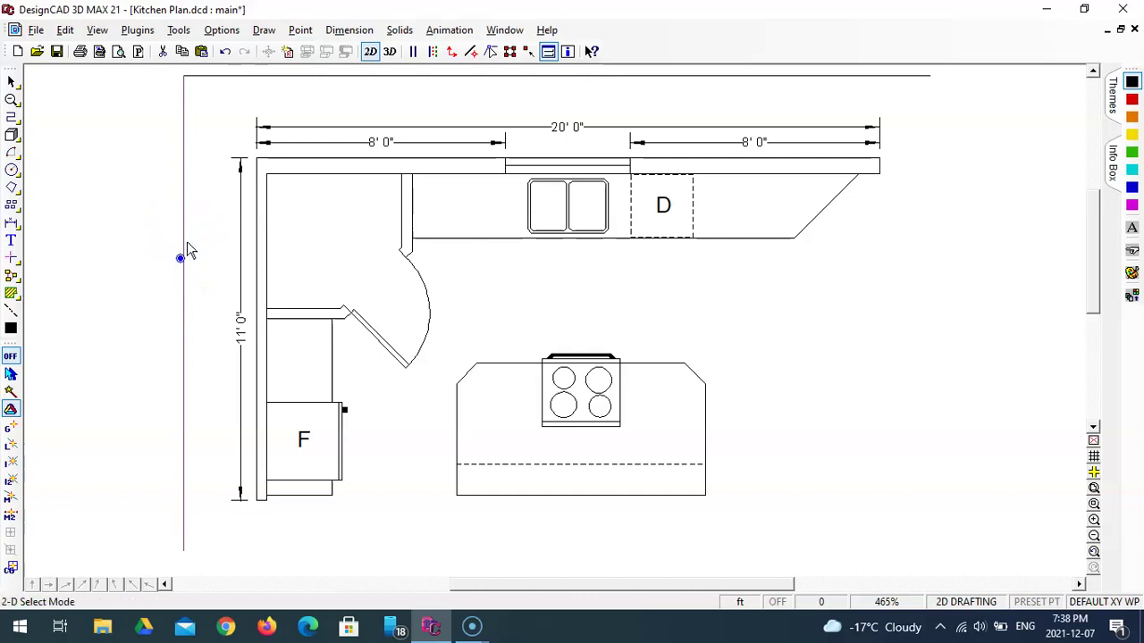
{"action": "key", "text": "ctrl+v"}
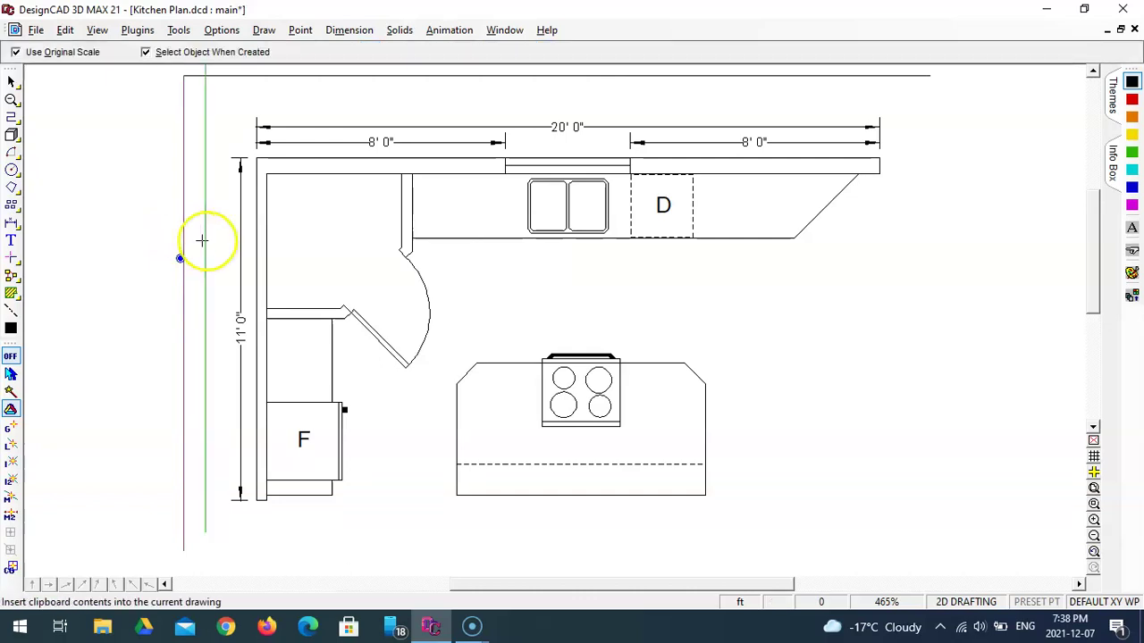
{"action": "left_click", "coordinate": [1016, 274]}
{"action": "left_click", "coordinate": [1022, 89]}
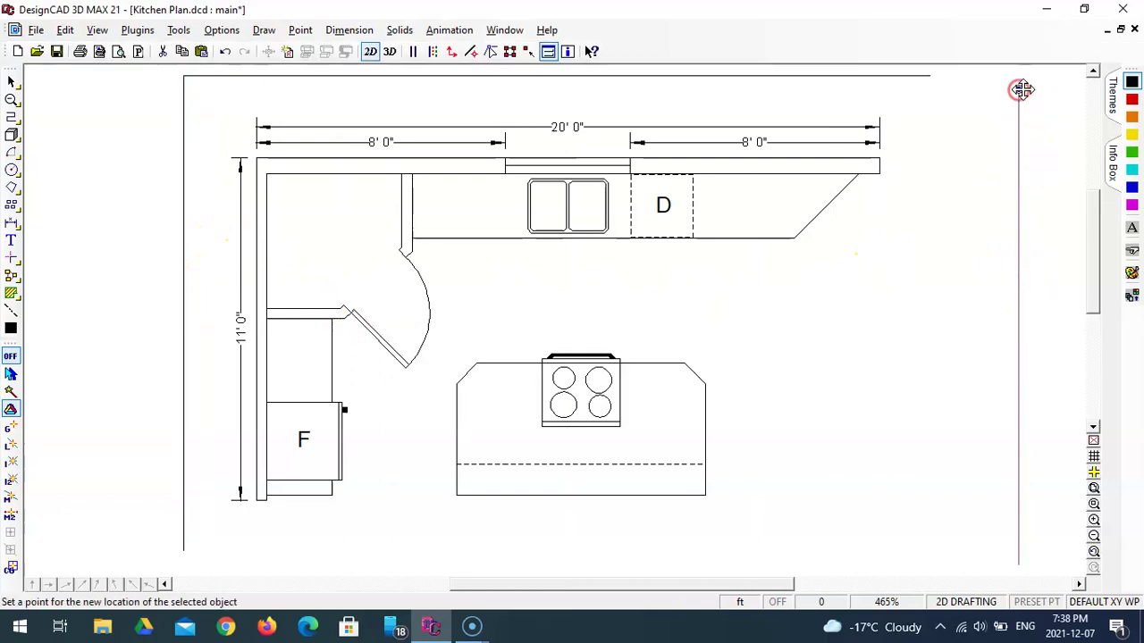
{"action": "left_click", "coordinate": [929, 75]}
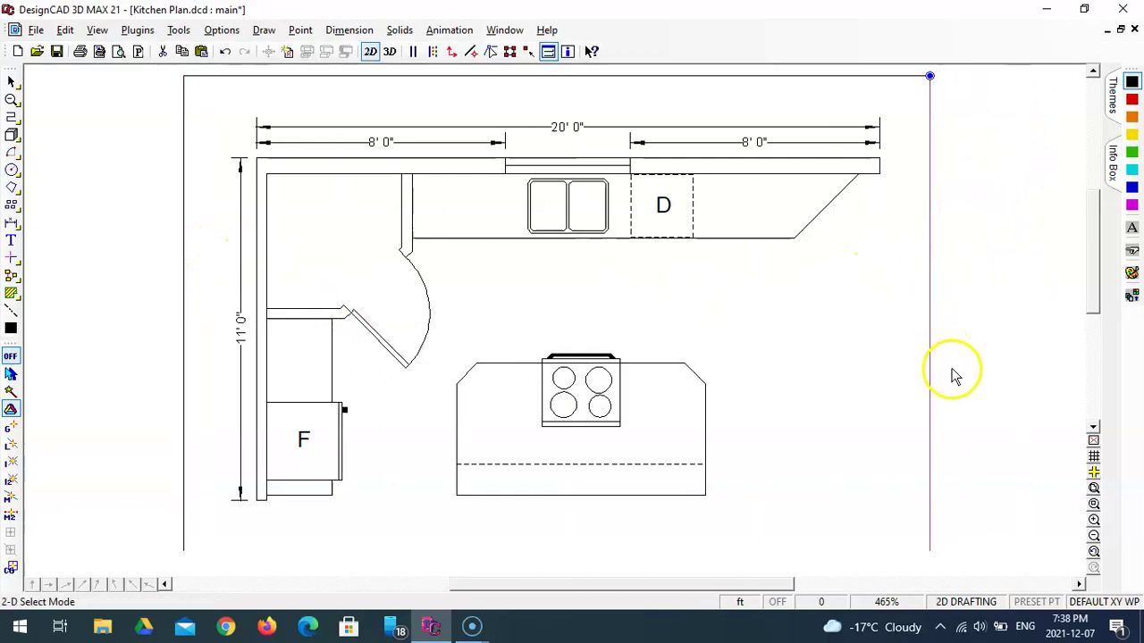
{"action": "scroll", "coordinate": [952, 377], "scroll_direction": "down", "scroll_amount": 1}
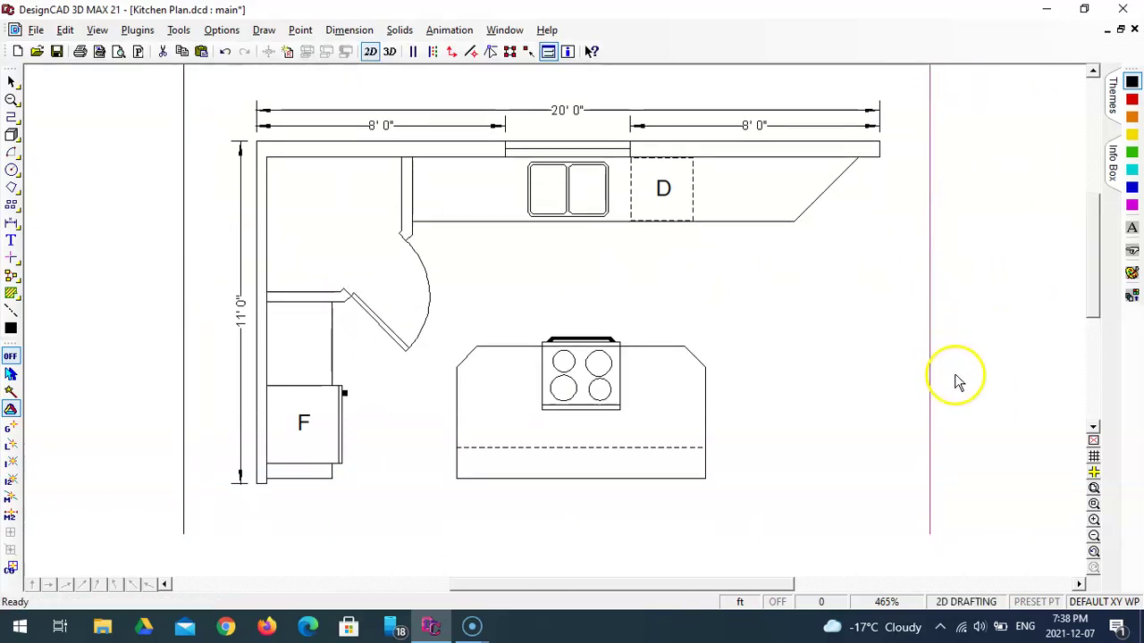
{"action": "left_click", "coordinate": [1096, 490]}
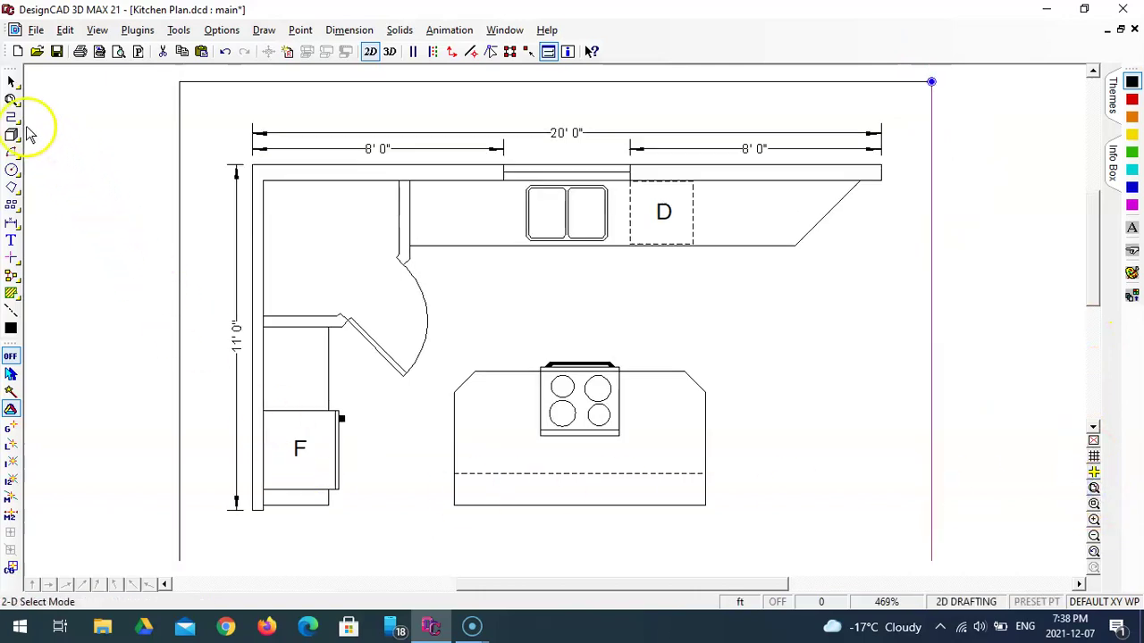
- Draw the bottom border line from the left line's foot to the right line
{"action": "left_click", "coordinate": [13, 118]}
{"action": "left_click", "coordinate": [189, 556]}
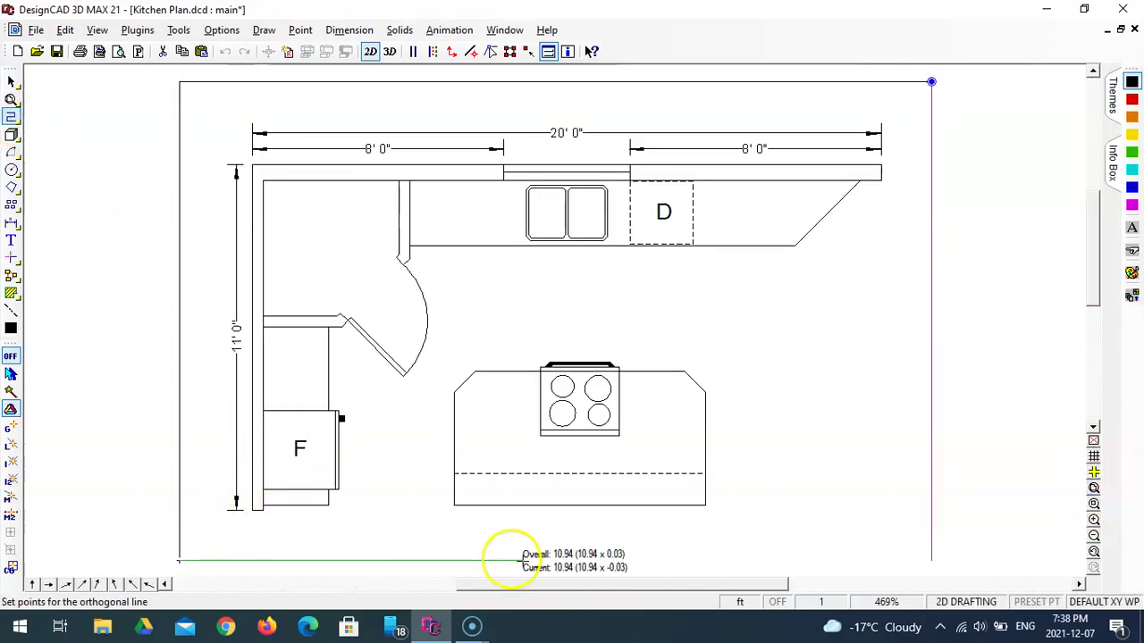
{"action": "left_click", "coordinate": [931, 561]}
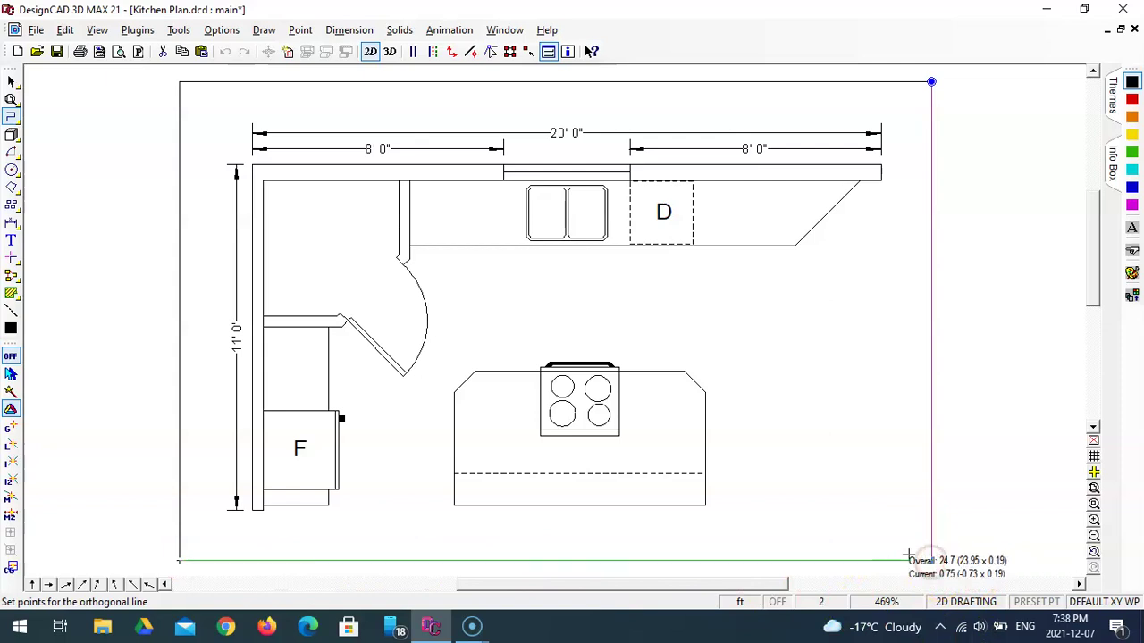
{"action": "left_click", "coordinate": [910, 560]}
- Draw a 2D box from the border's top-left to bottom-right corner and redraw
{"action": "left_click", "coordinate": [12, 134]}
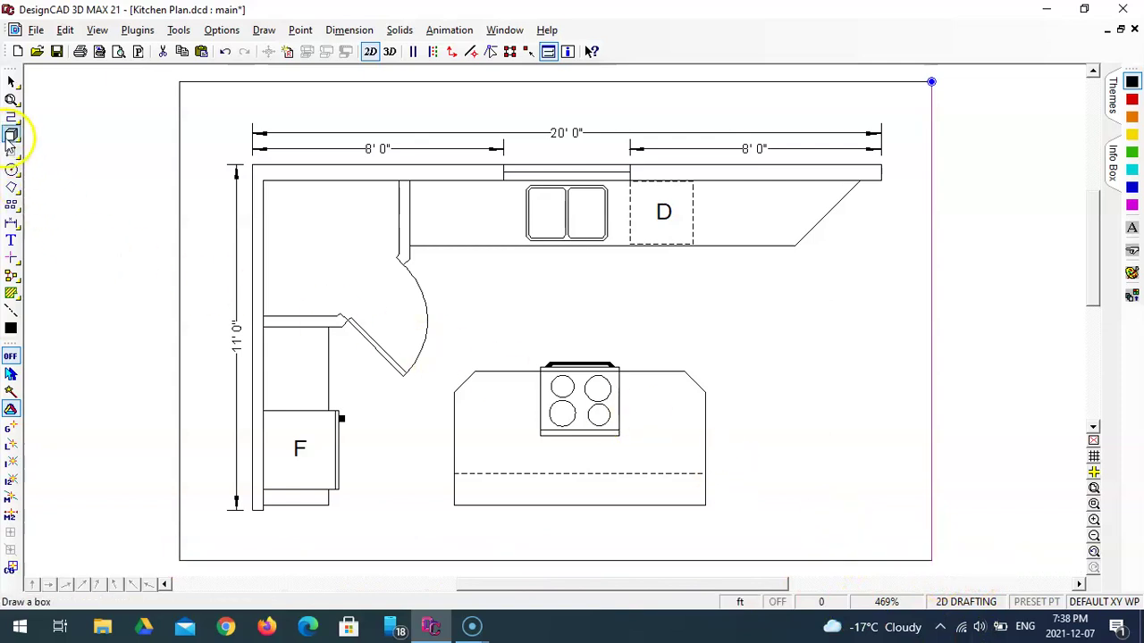
{"action": "left_click", "coordinate": [179, 81]}
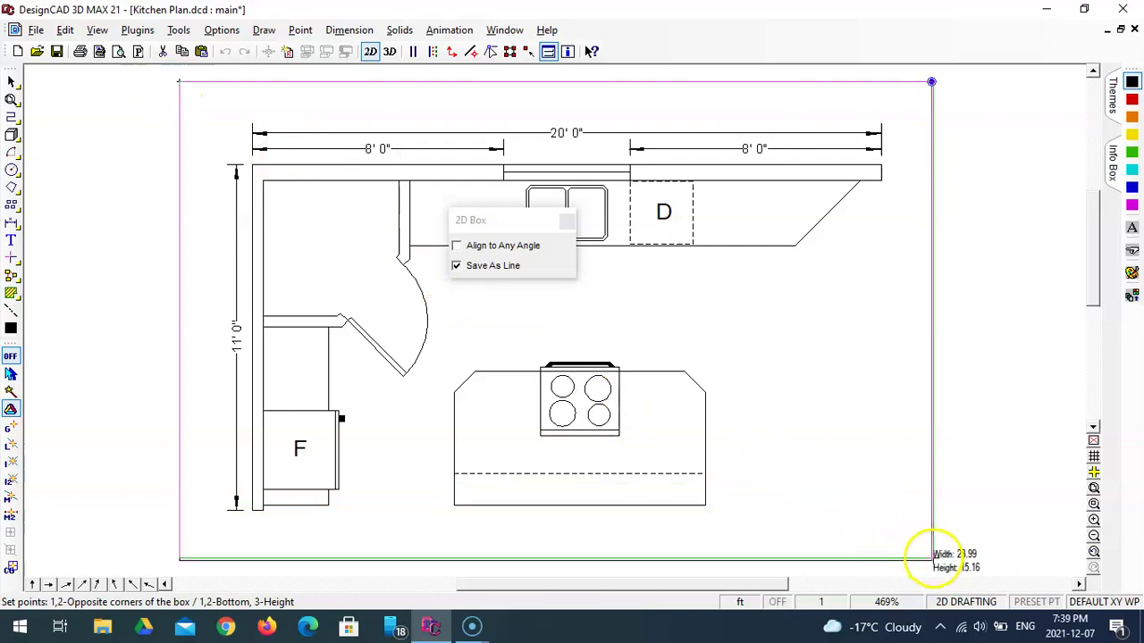
{"action": "left_click", "coordinate": [932, 561]}
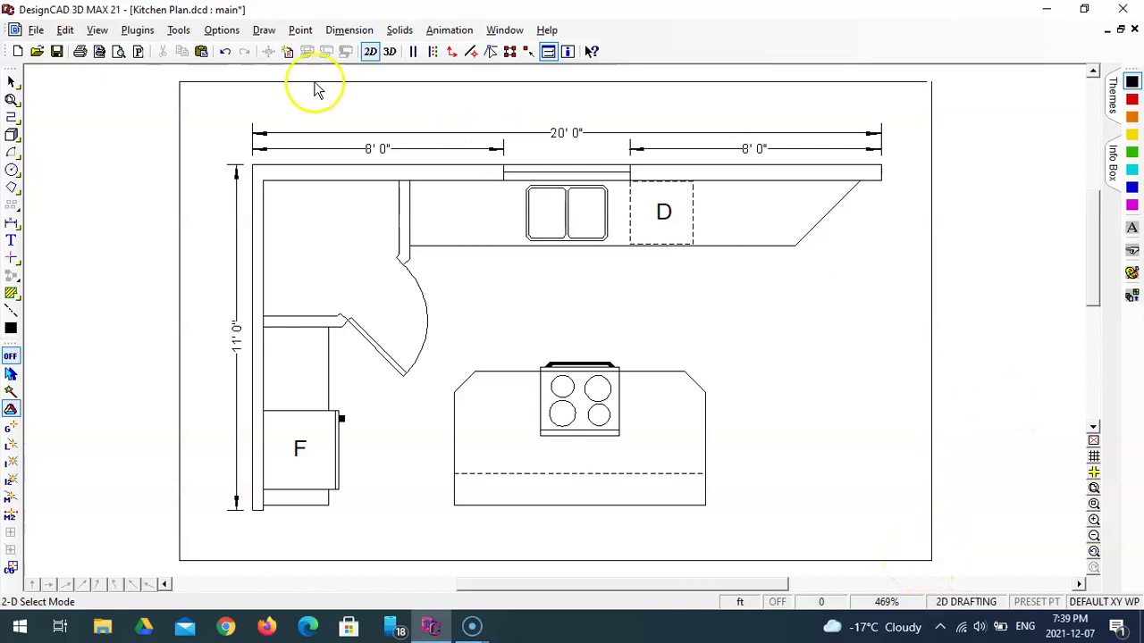
{"action": "left_click", "coordinate": [285, 53]}
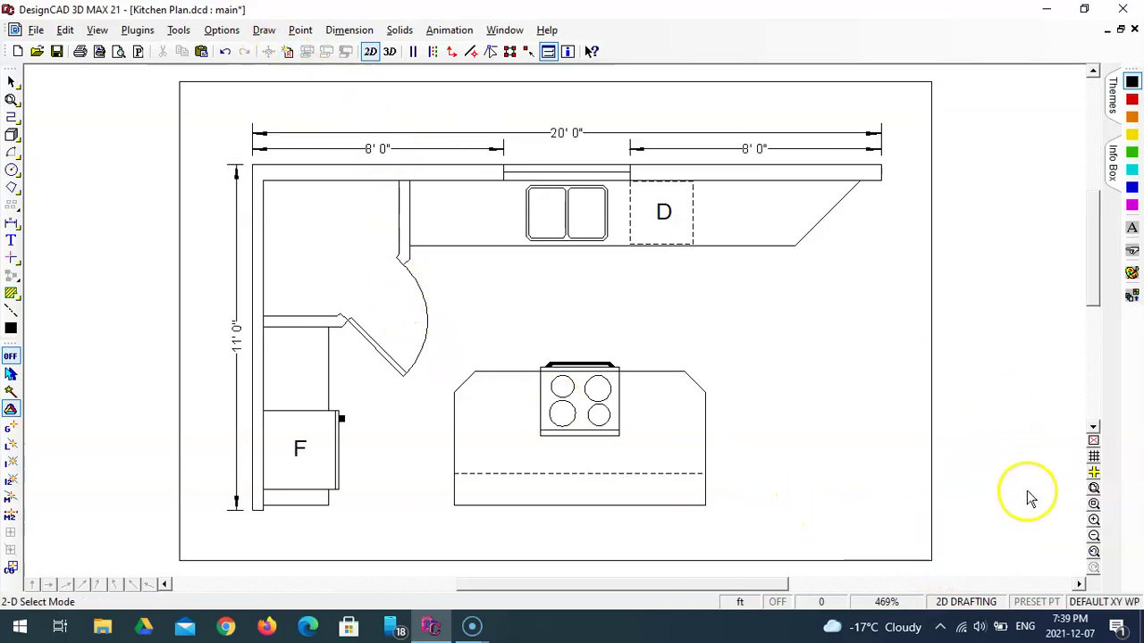
{"action": "scroll", "coordinate": [1027, 498], "scroll_direction": "down", "scroll_amount": 1}
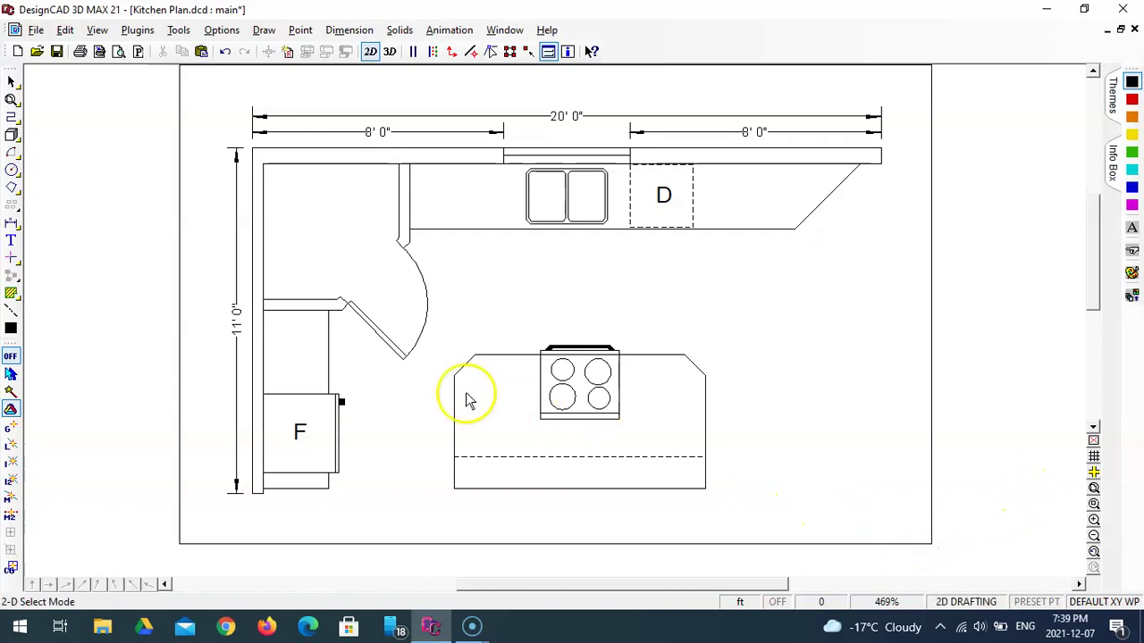
- Add a parallel line 1 ft below the bottom border to form a strip
{"action": "left_click", "coordinate": [11, 116]}
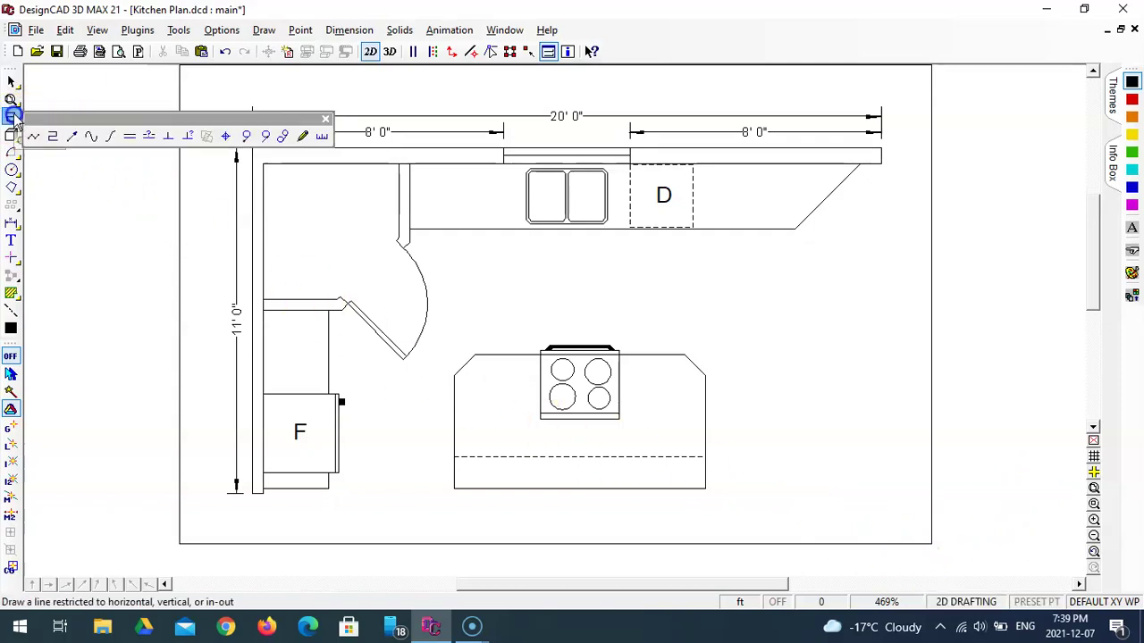
{"action": "left_click", "coordinate": [152, 136]}
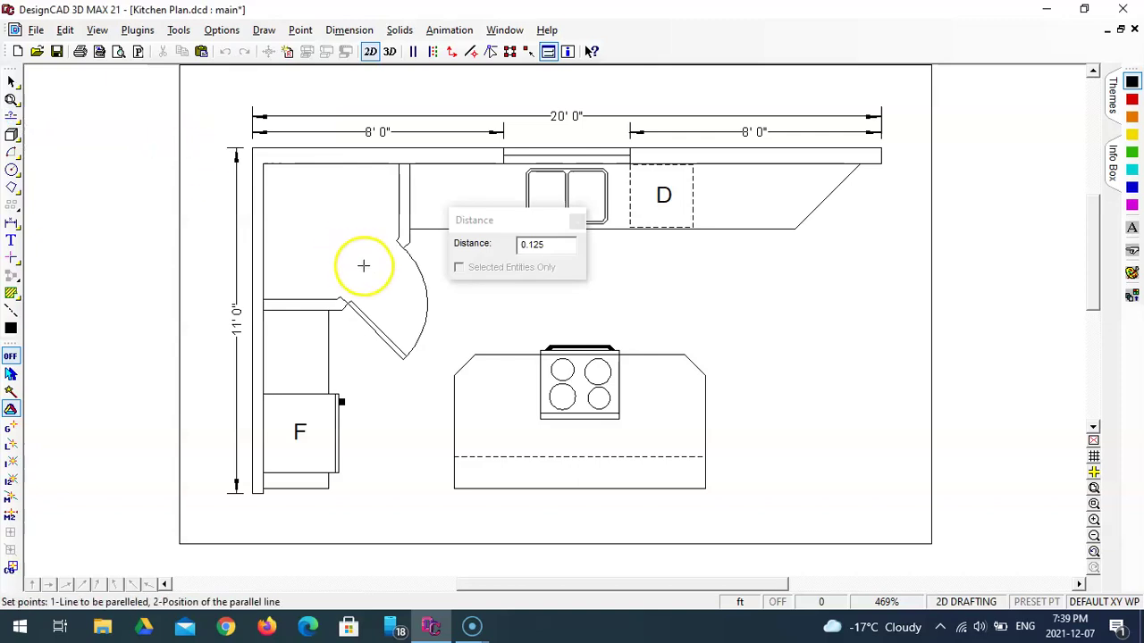
{"action": "left_click", "coordinate": [519, 244]}
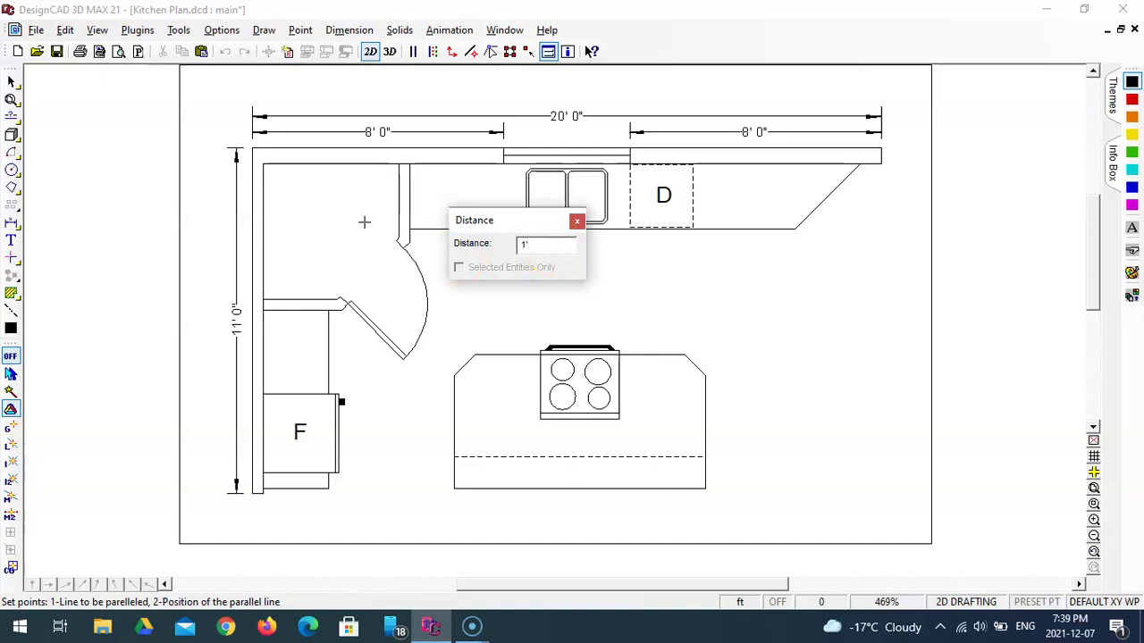
{"action": "left_click", "coordinate": [412, 544]}
{"action": "left_click", "coordinate": [411, 551]}
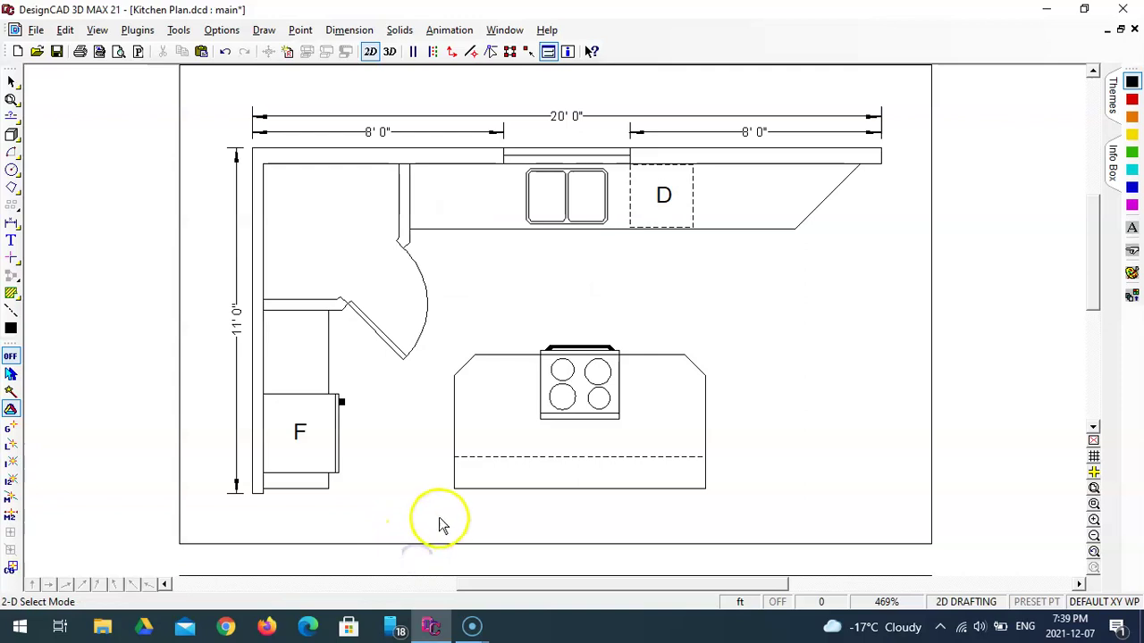
{"action": "scroll", "coordinate": [650, 496], "scroll_direction": "down", "scroll_amount": 3}
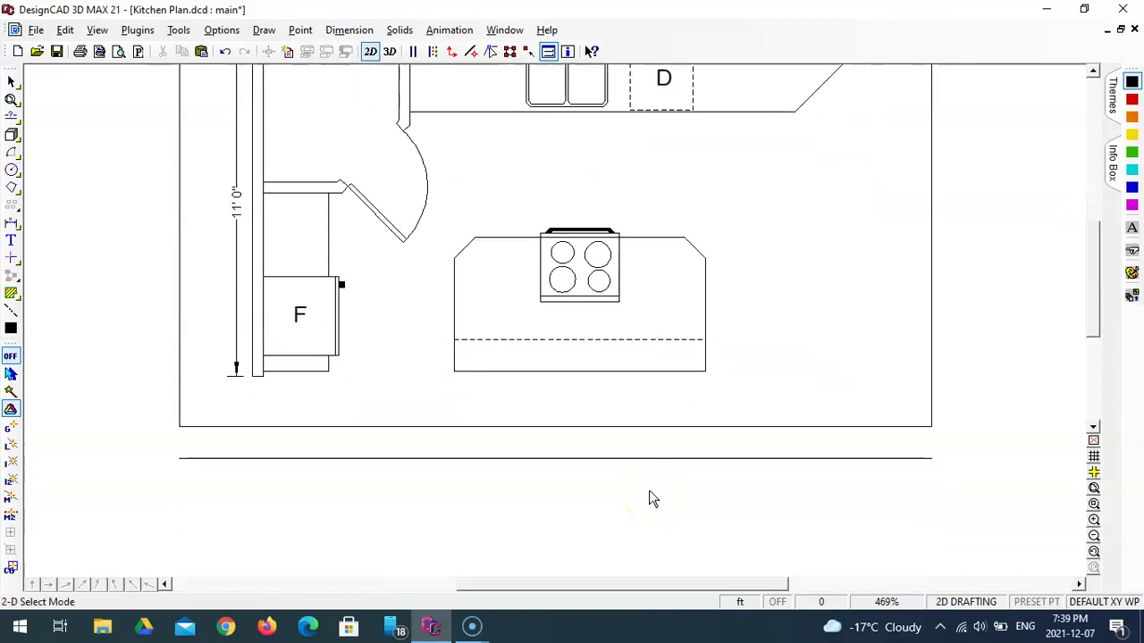
- Close the strip's left and right ends with short vertical orthogonal lines
{"action": "left_click", "coordinate": [11, 117]}
{"action": "left_click", "coordinate": [46, 135]}
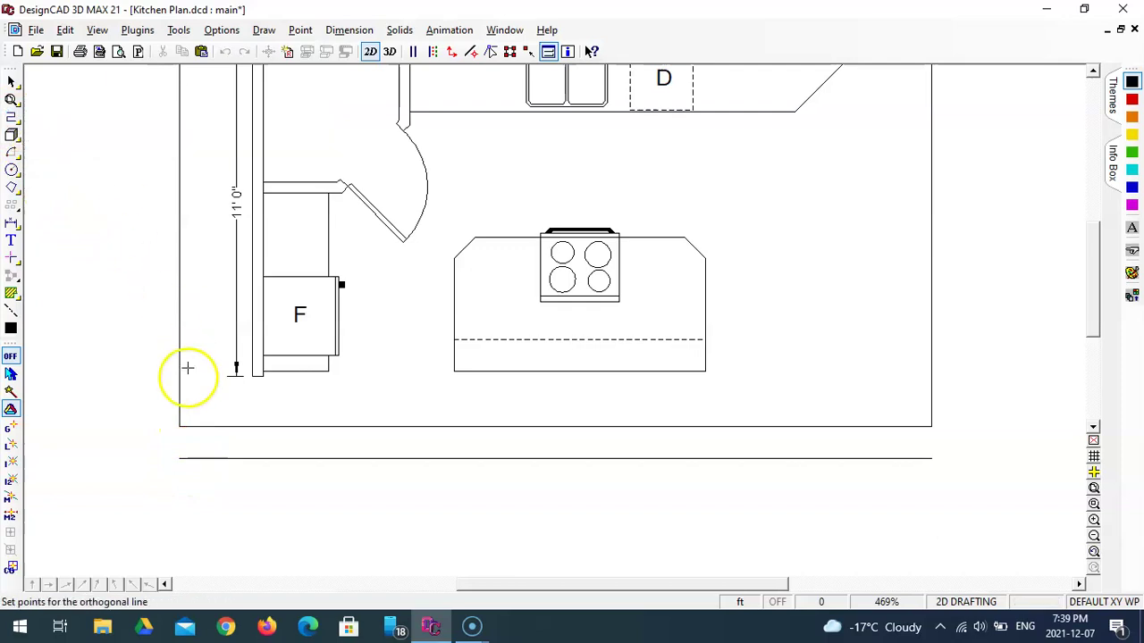
{"action": "left_click", "coordinate": [175, 452]}
{"action": "right_click", "coordinate": [179, 428]}
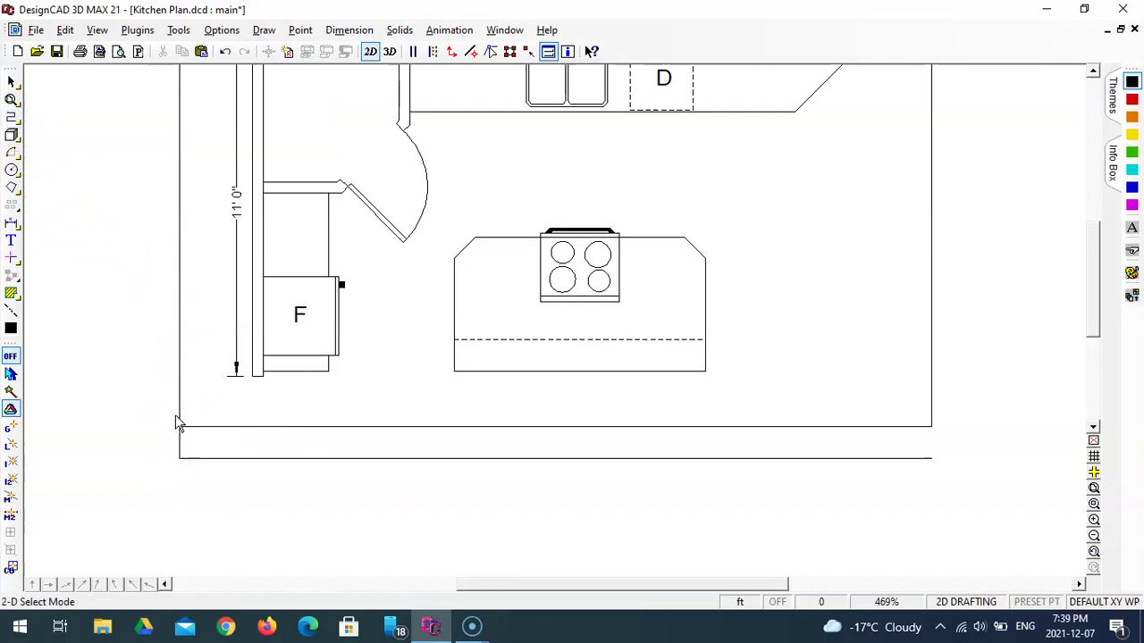
{"action": "left_click", "coordinate": [12, 116]}
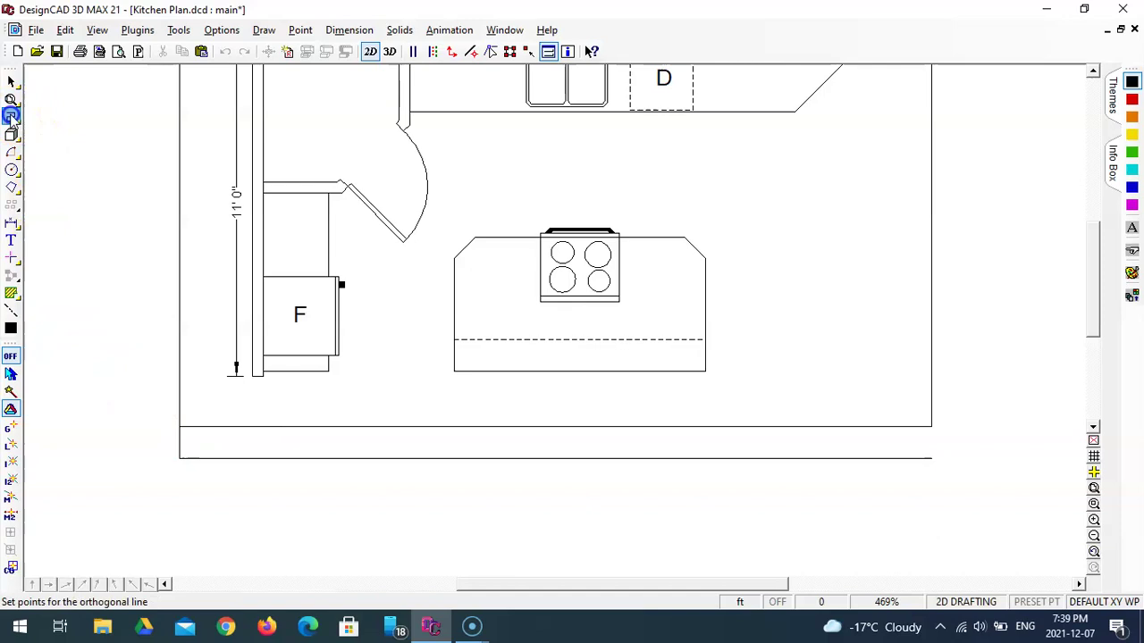
{"action": "left_click", "coordinate": [932, 459]}
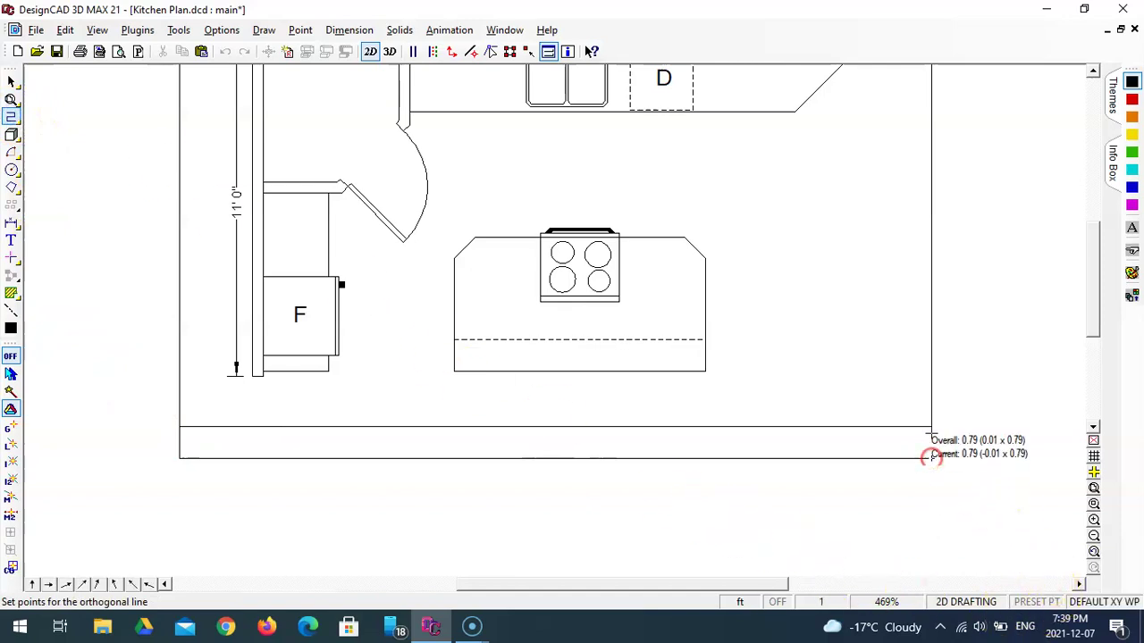
{"action": "left_click", "coordinate": [880, 417]}
{"action": "right_click", "coordinate": [882, 420]}
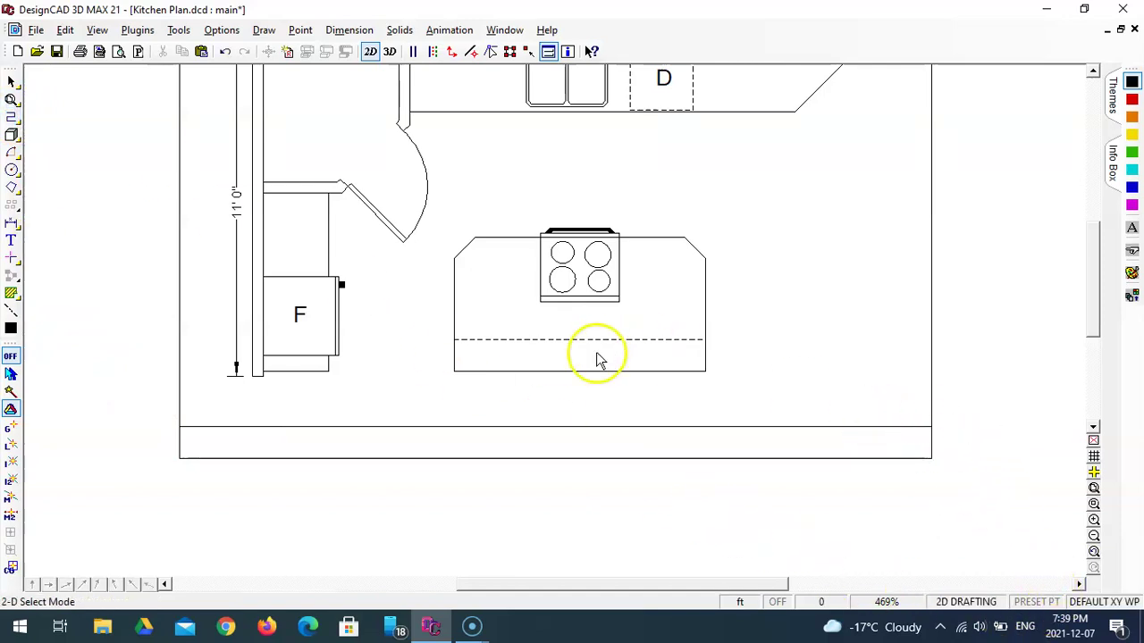
- Set the right border line's line width to 0.1 in the Info Box
{"action": "left_click", "coordinate": [1094, 488]}
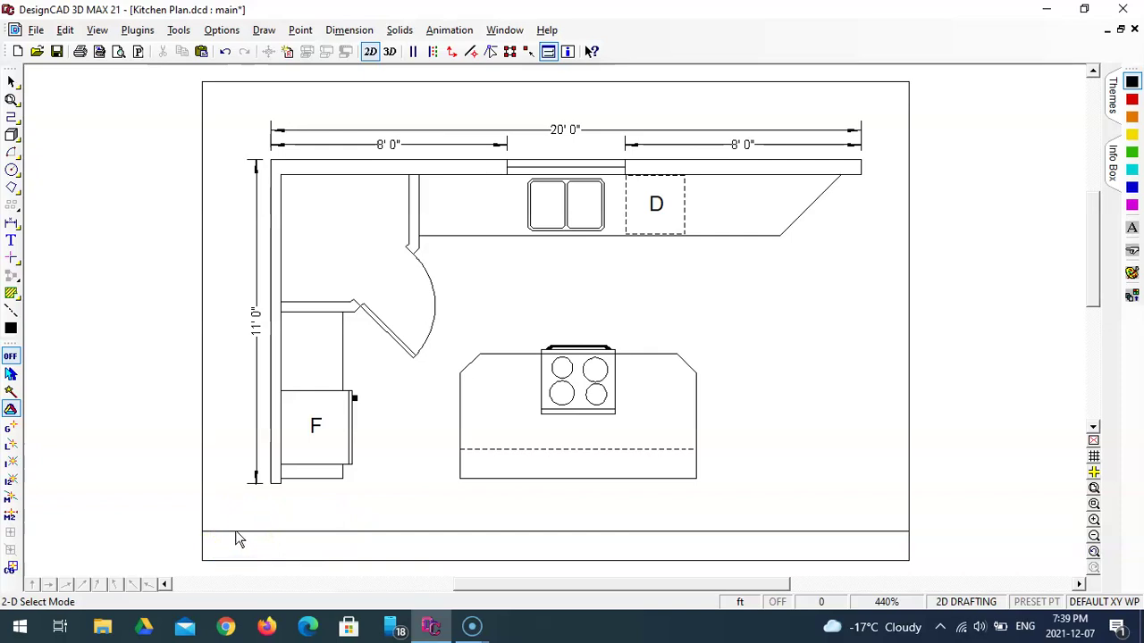
{"action": "left_click", "coordinate": [910, 420]}
{"action": "double_click", "coordinate": [910, 420]}
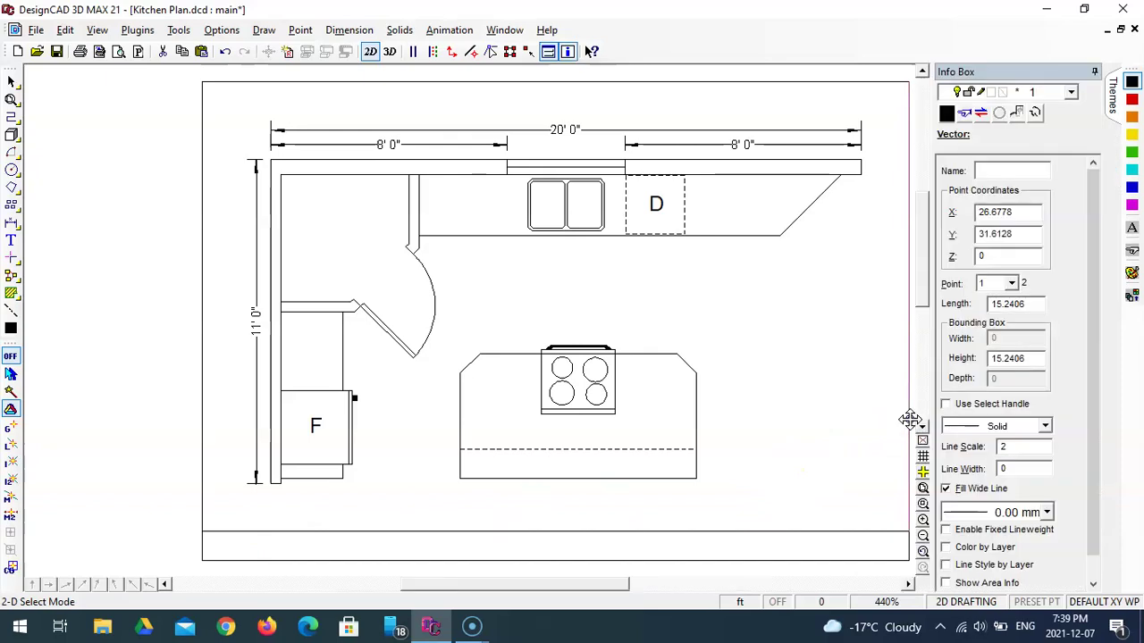
{"action": "double_click", "coordinate": [1007, 469]}
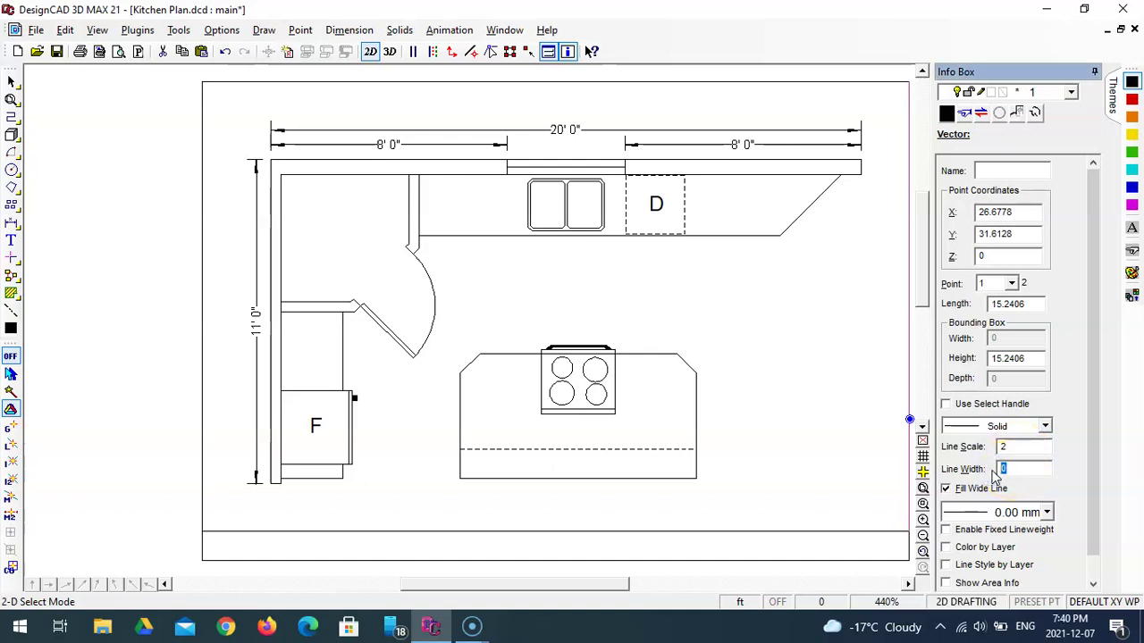
{"action": "key", "text": "Tab"}
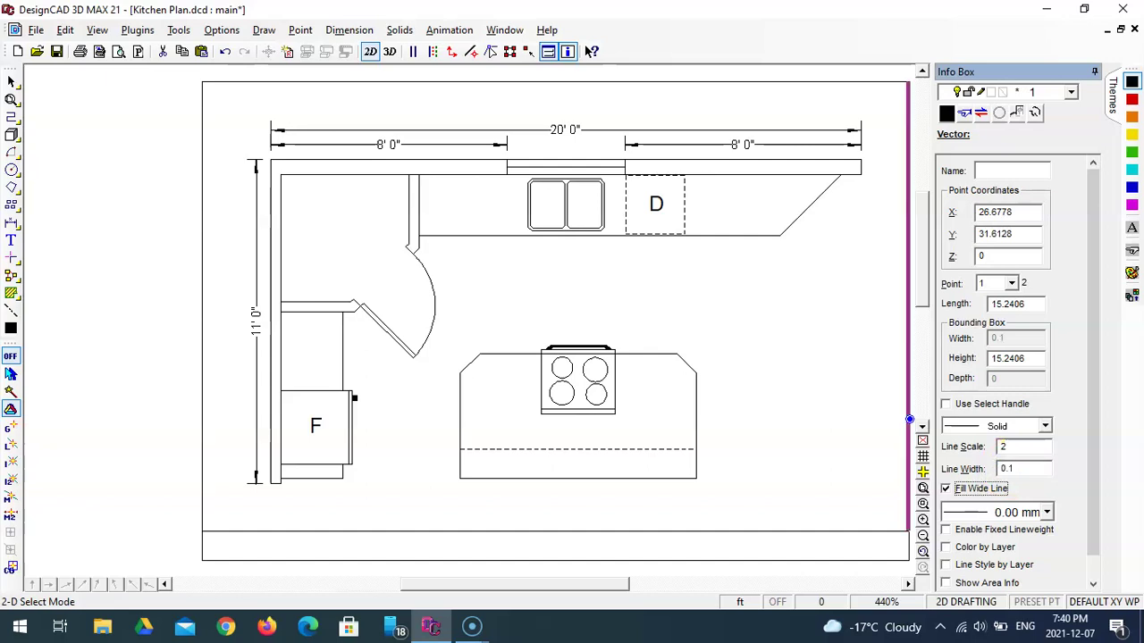
- Set the top border line's line width to 0.1, then deselect it
{"action": "left_click", "coordinate": [739, 83]}
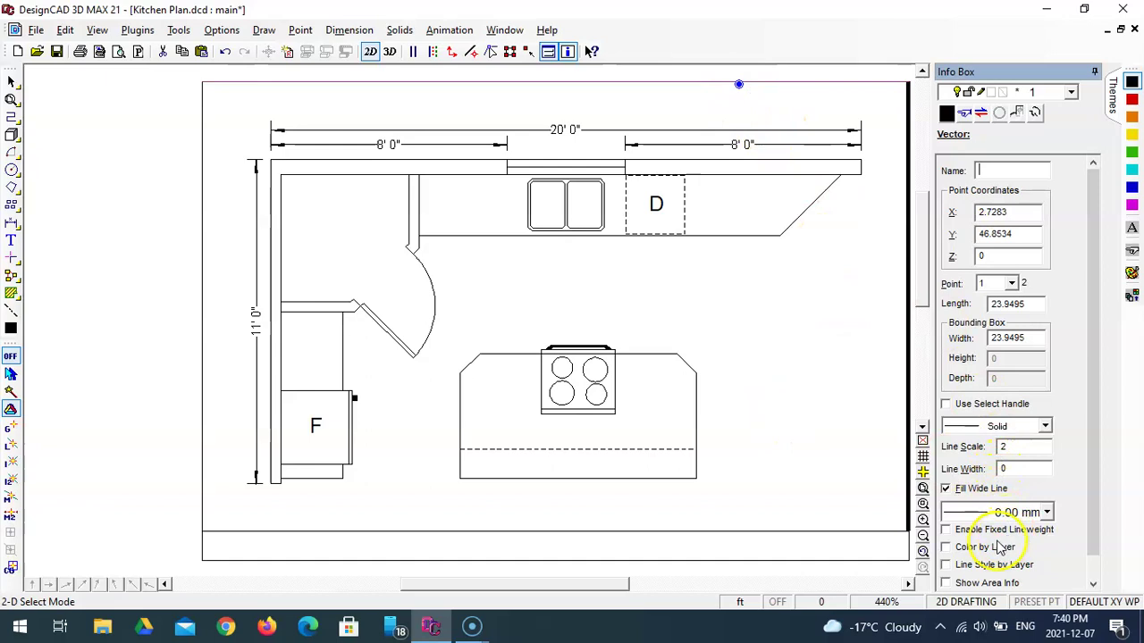
{"action": "left_click_drag", "start_coordinate": [1015, 449], "coordinate": [953, 447]}
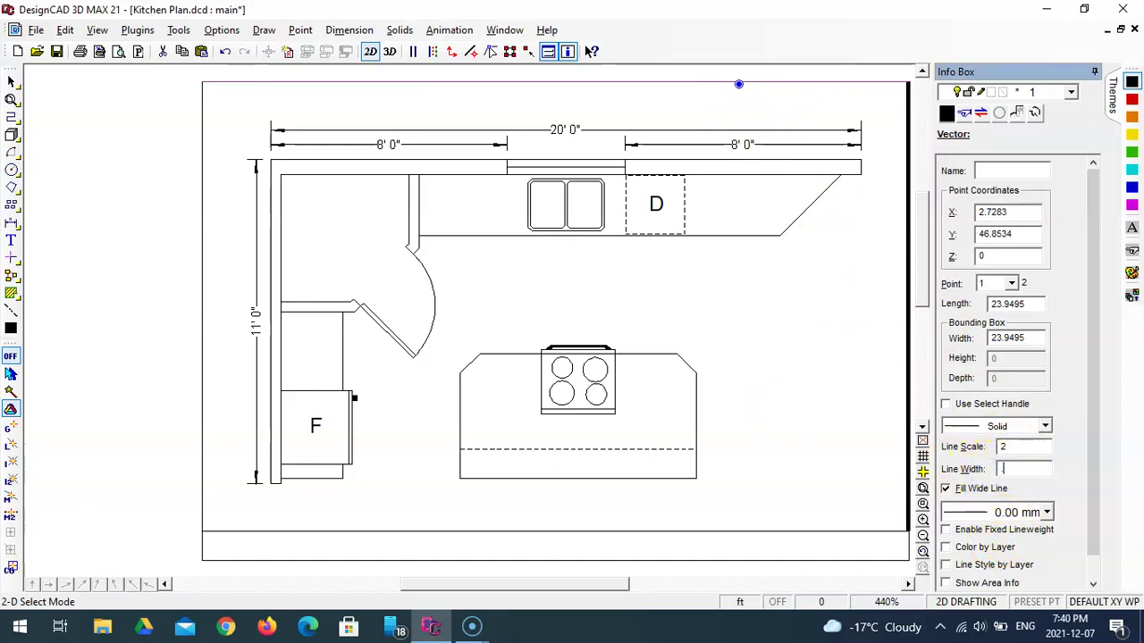
{"action": "type", "text": "0.1"}
{"action": "key", "text": "Tab"}
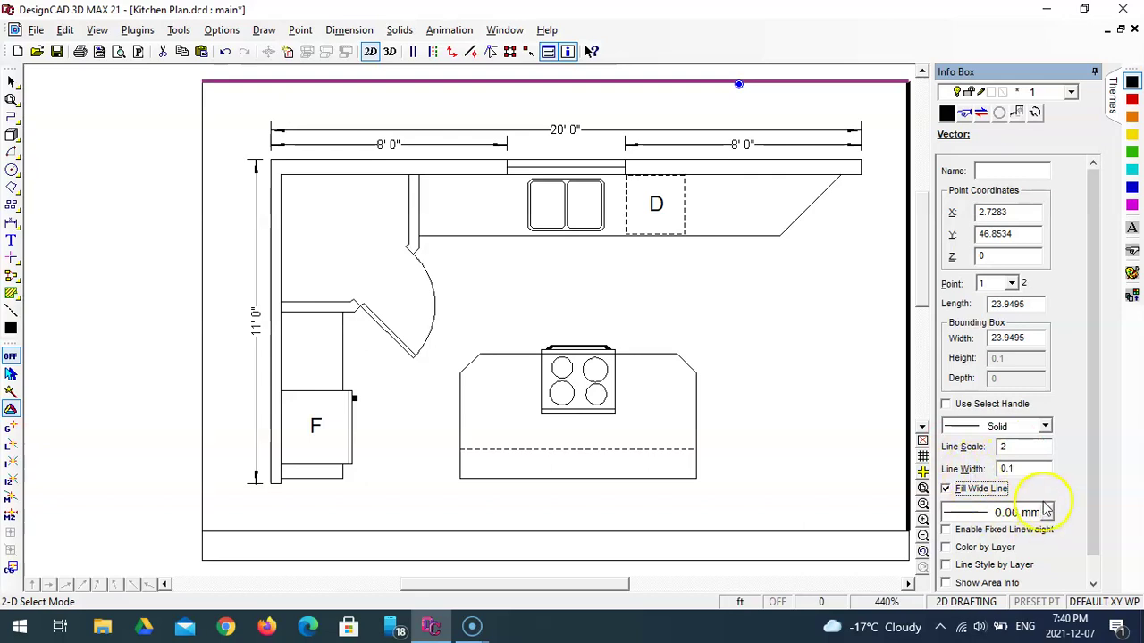
{"action": "left_click", "coordinate": [854, 437]}
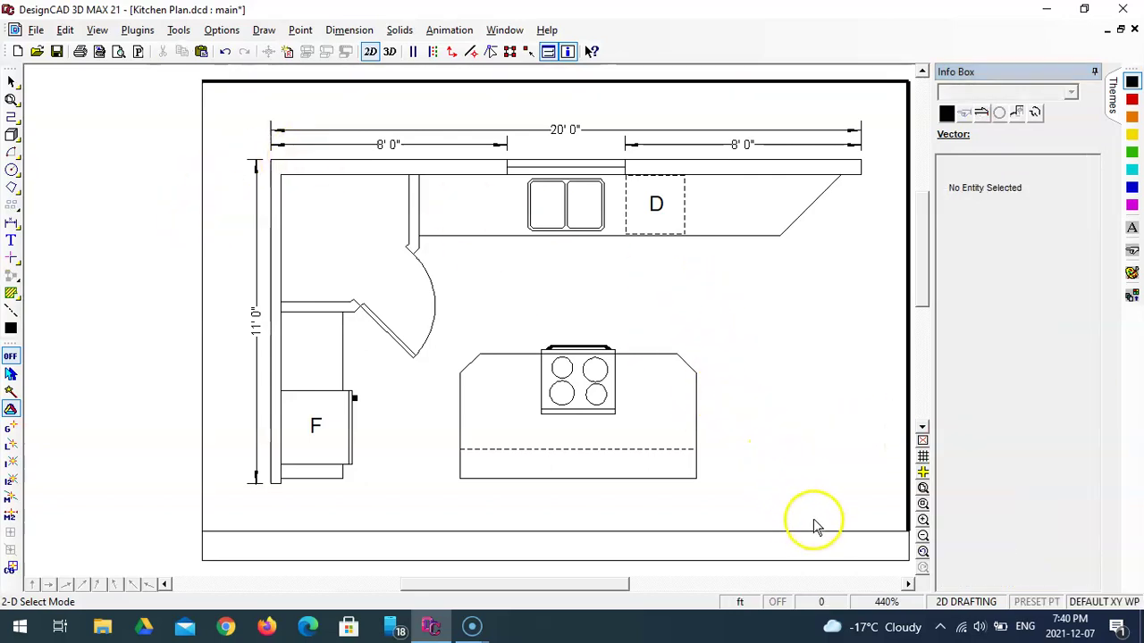
{"action": "left_click", "coordinate": [905, 92]}
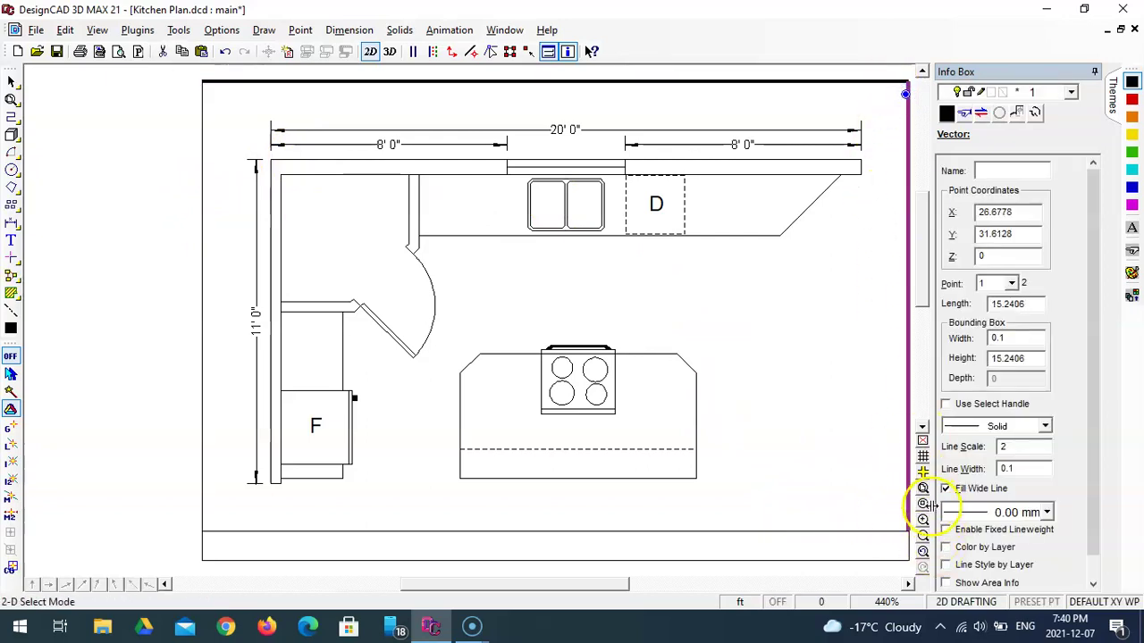
{"action": "left_click", "coordinate": [923, 503]}
{"action": "left_click", "coordinate": [877, 70]}
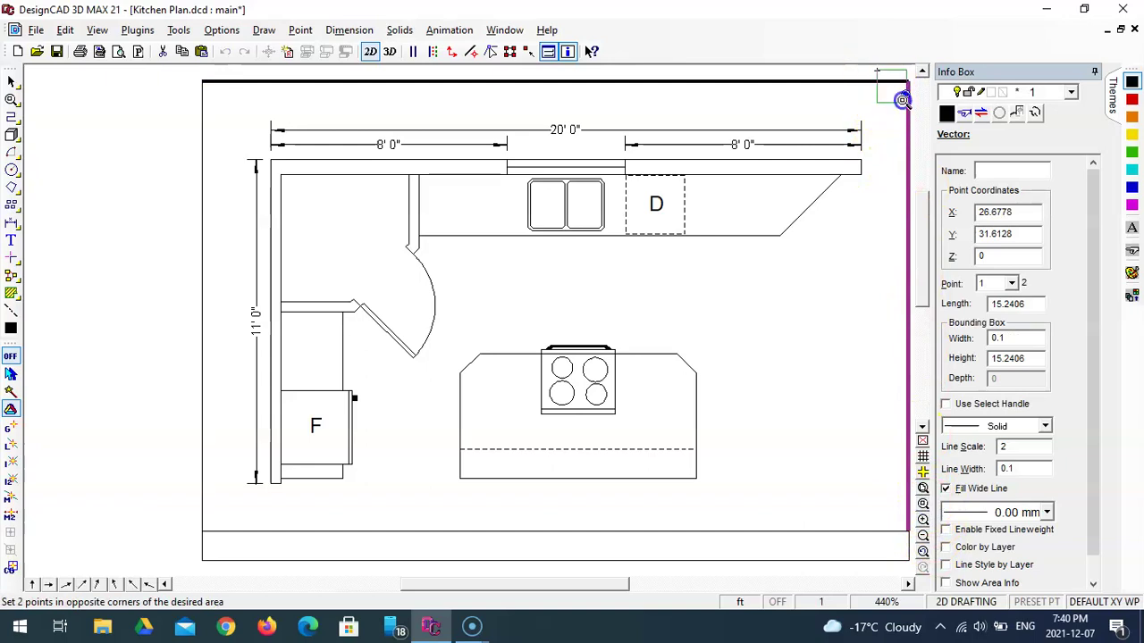
{"action": "left_click", "coordinate": [917, 110]}
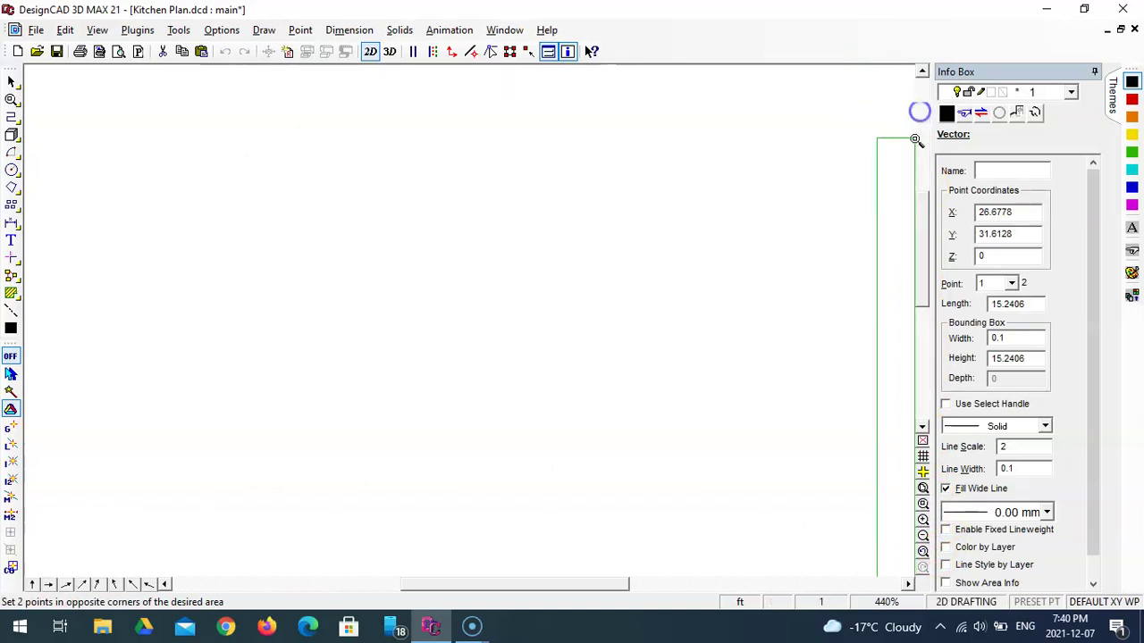
{"action": "left_click", "coordinate": [923, 488]}
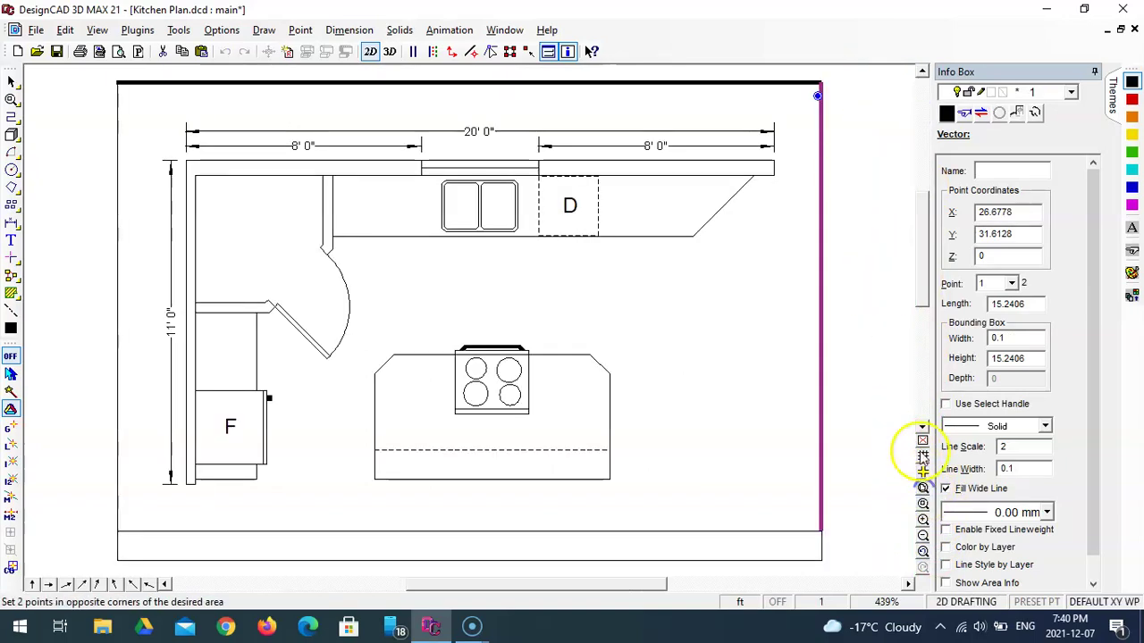
{"action": "left_click", "coordinate": [771, 84]}
{"action": "left_click", "coordinate": [845, 127]}
{"action": "left_click", "coordinate": [600, 161]}
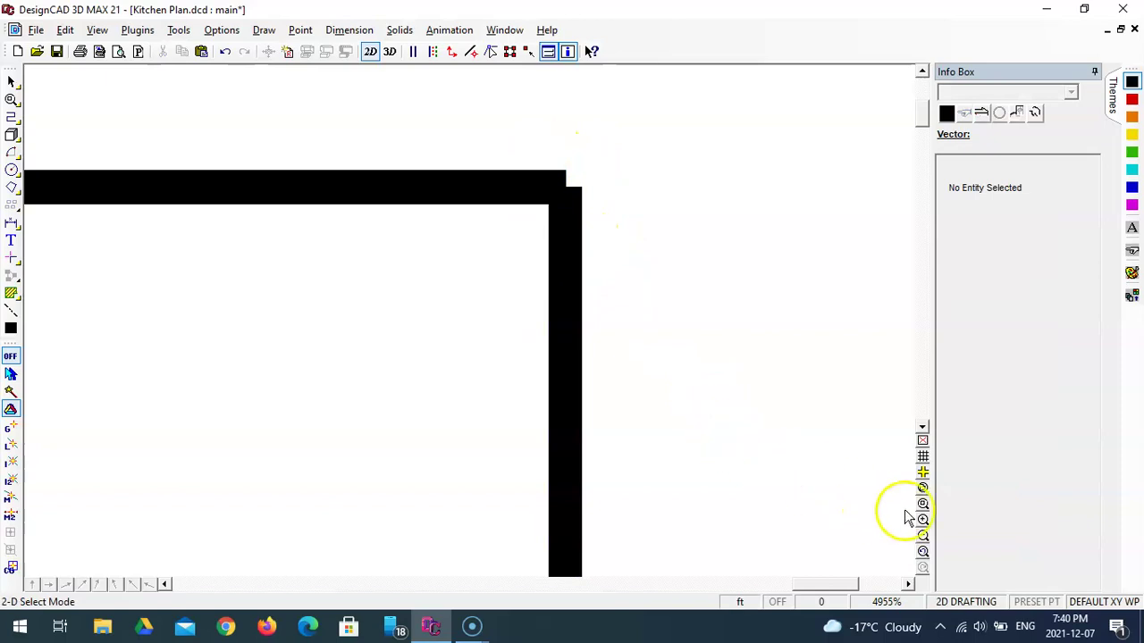
{"action": "left_click", "coordinate": [923, 488]}
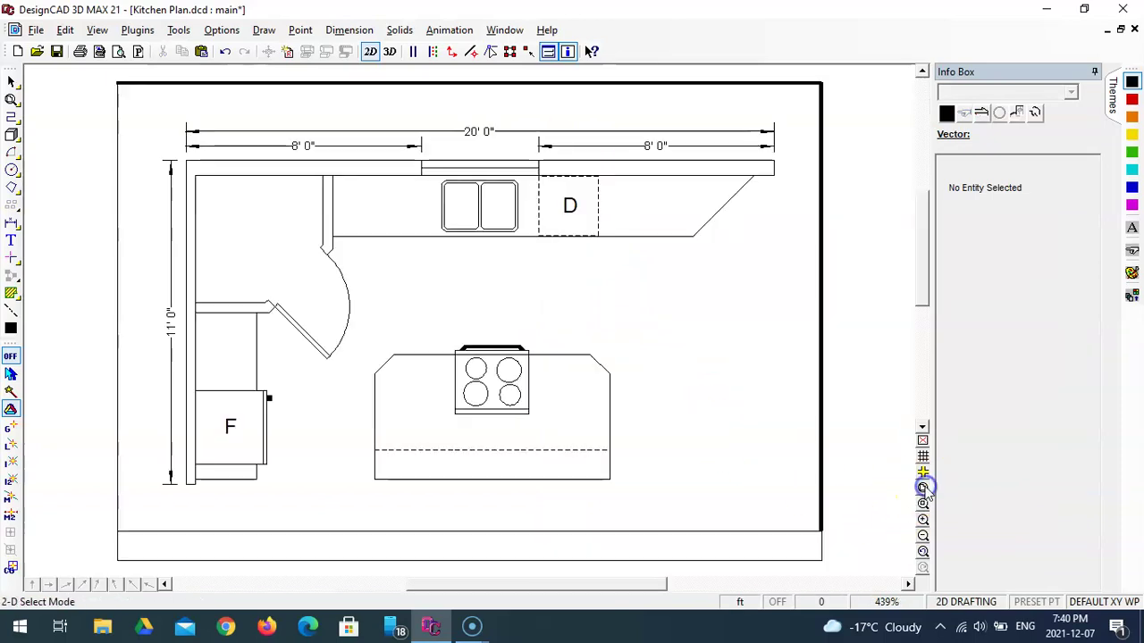
{"action": "left_click", "coordinate": [822, 169]}
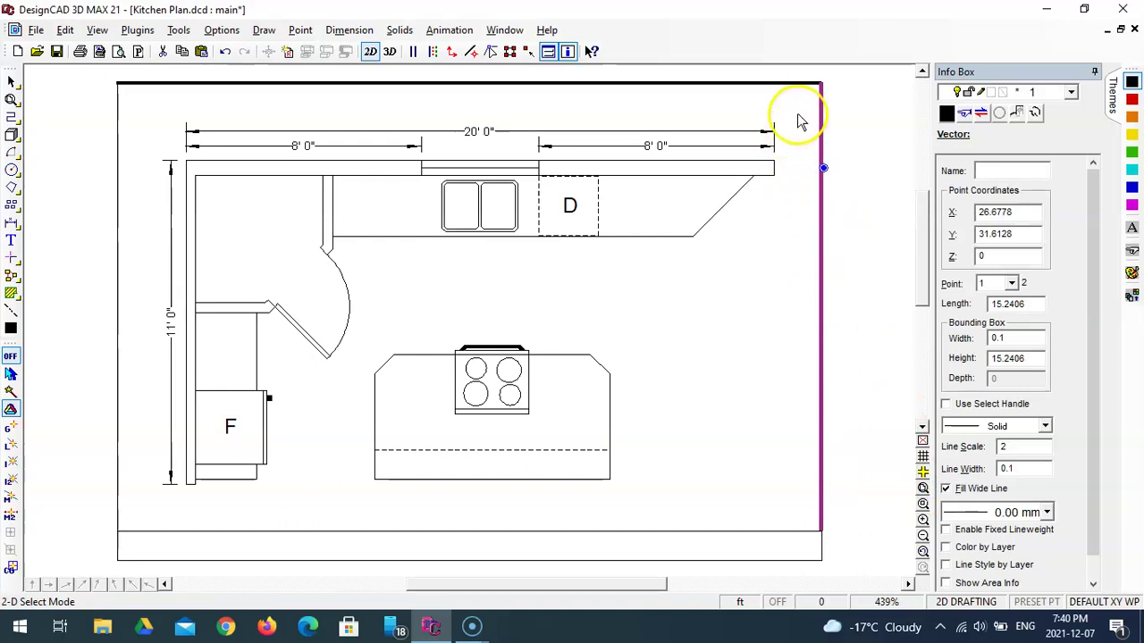
{"action": "left_click", "coordinate": [786, 84], "text": "shift"}
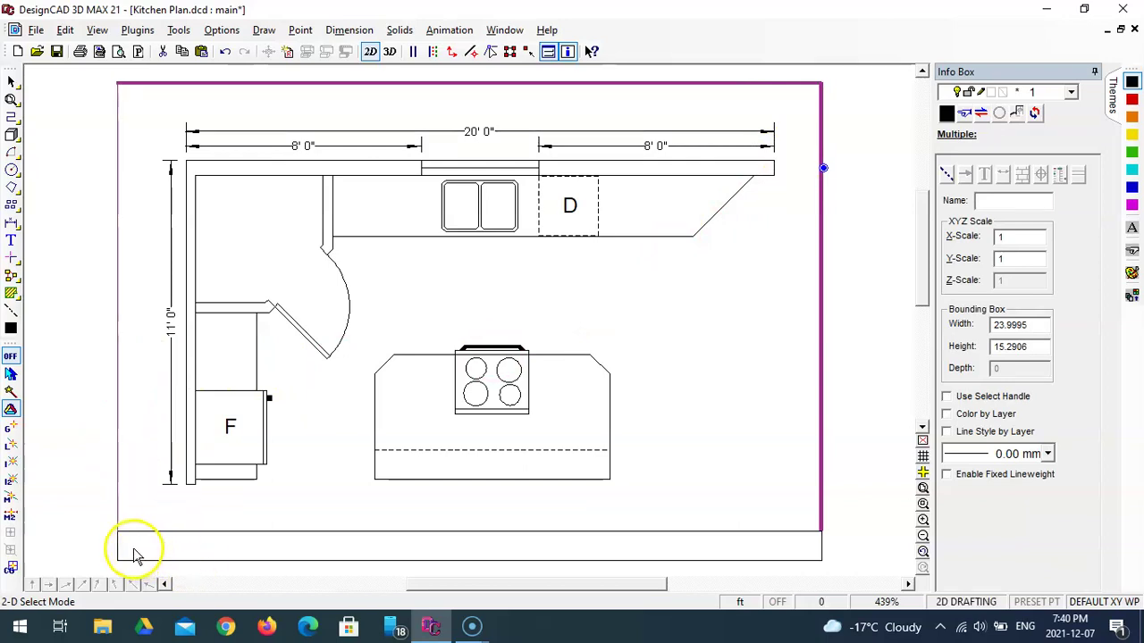
- Select the outer border lines and join them into one line
{"action": "left_click_drag", "start_coordinate": [121, 551], "coordinate": [154, 568]}
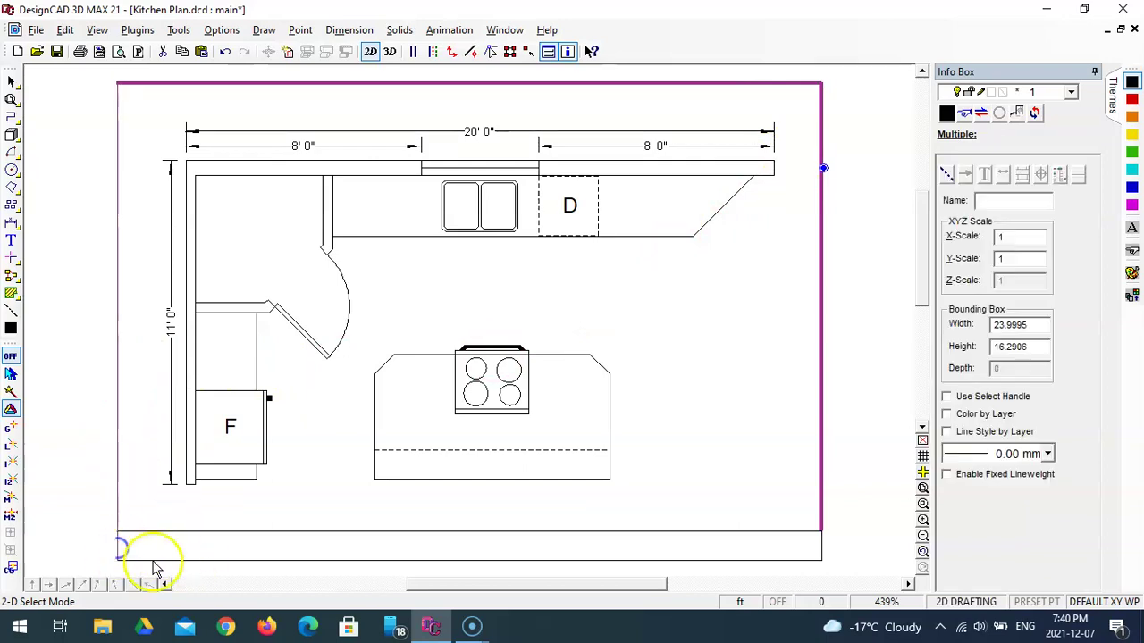
{"action": "left_click", "coordinate": [154, 561]}
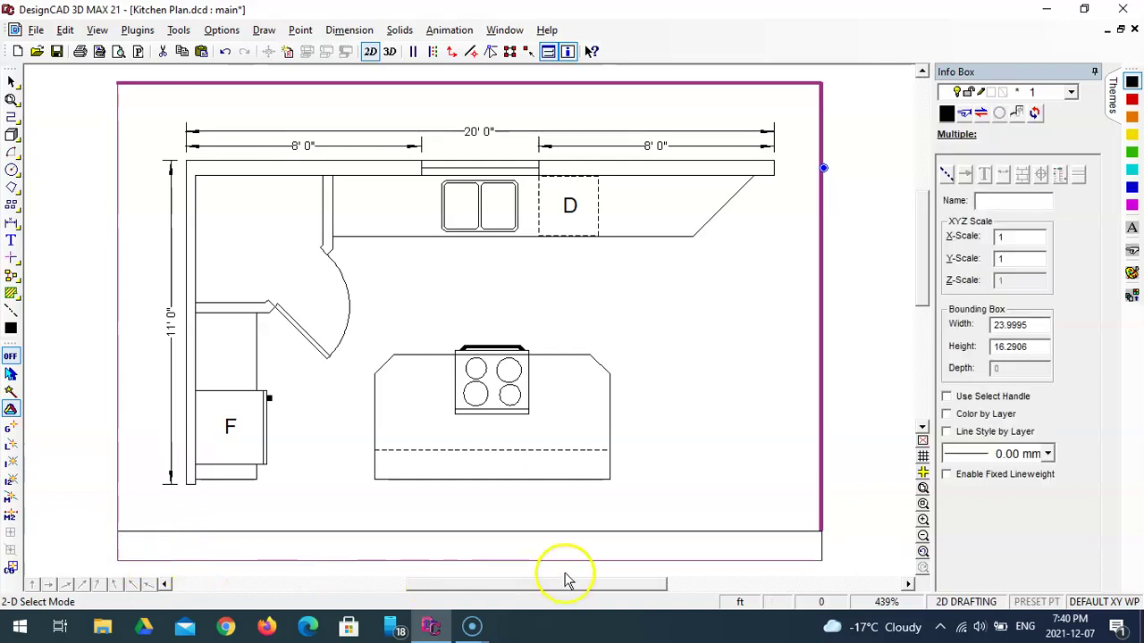
{"action": "left_click", "coordinate": [820, 547]}
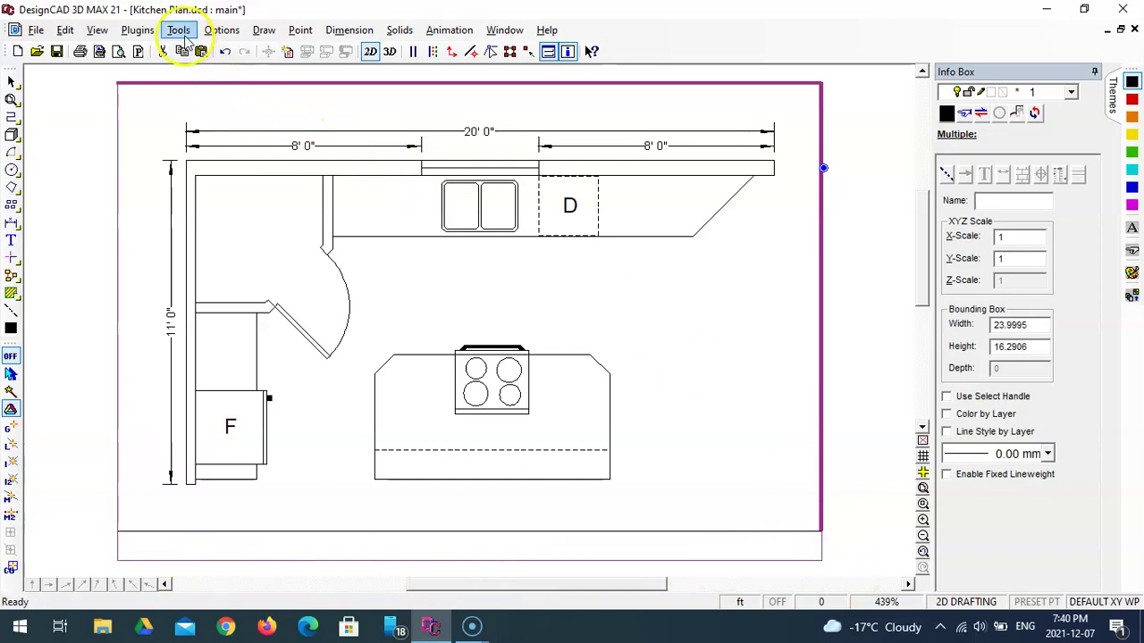
{"action": "left_click", "coordinate": [68, 32]}
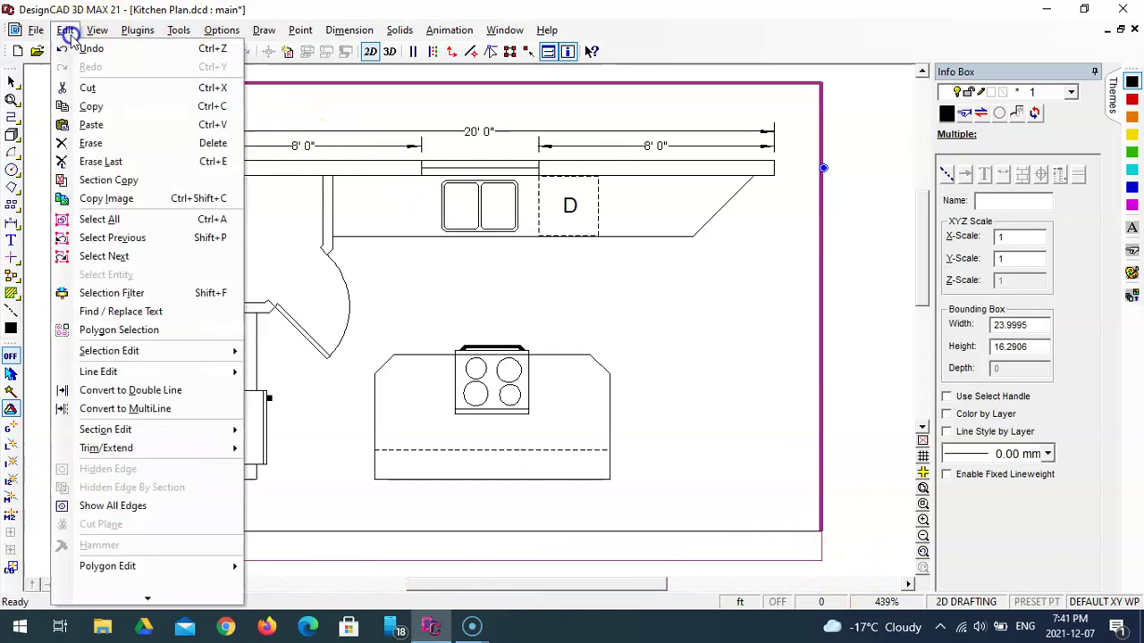
{"action": "mouse_move", "coordinate": [204, 353]}
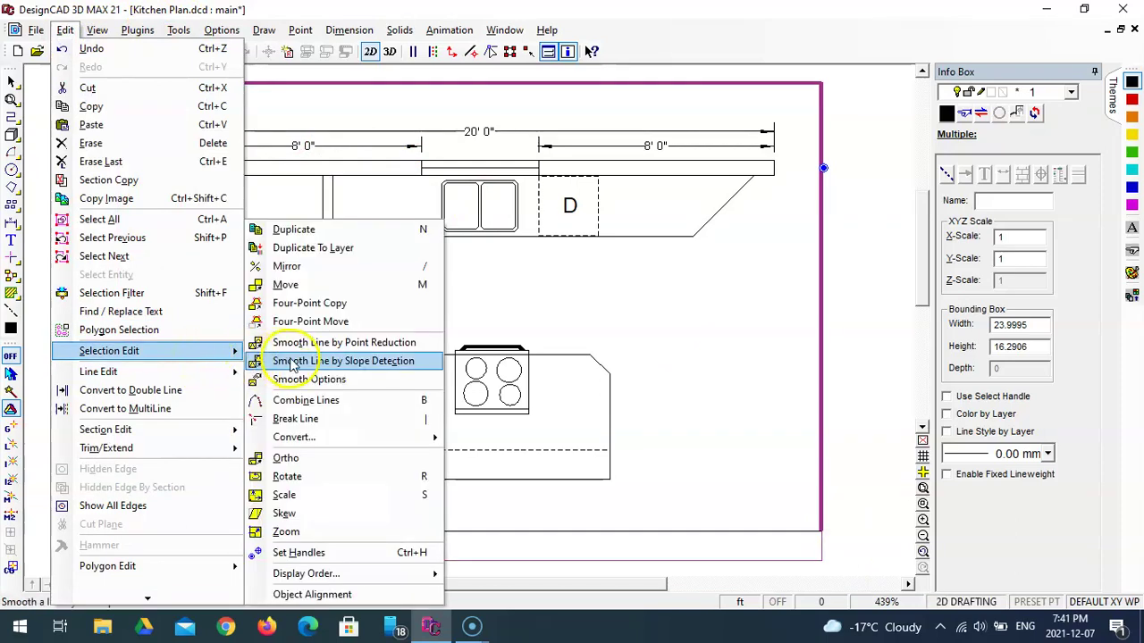
{"action": "left_click", "coordinate": [316, 400]}
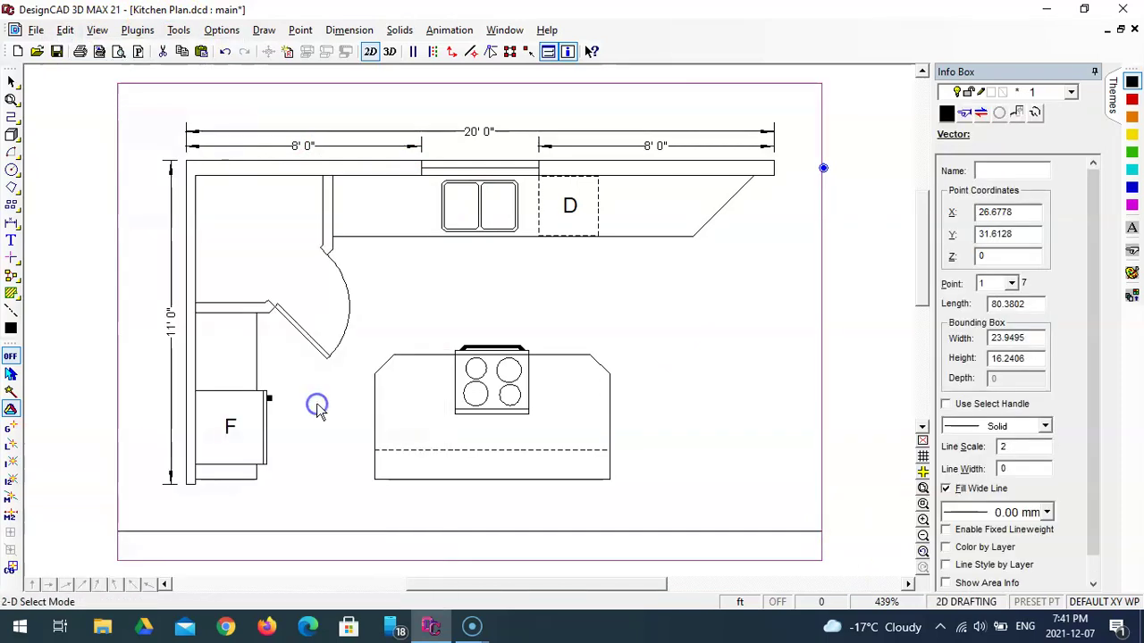
{"action": "left_click", "coordinate": [690, 478]}
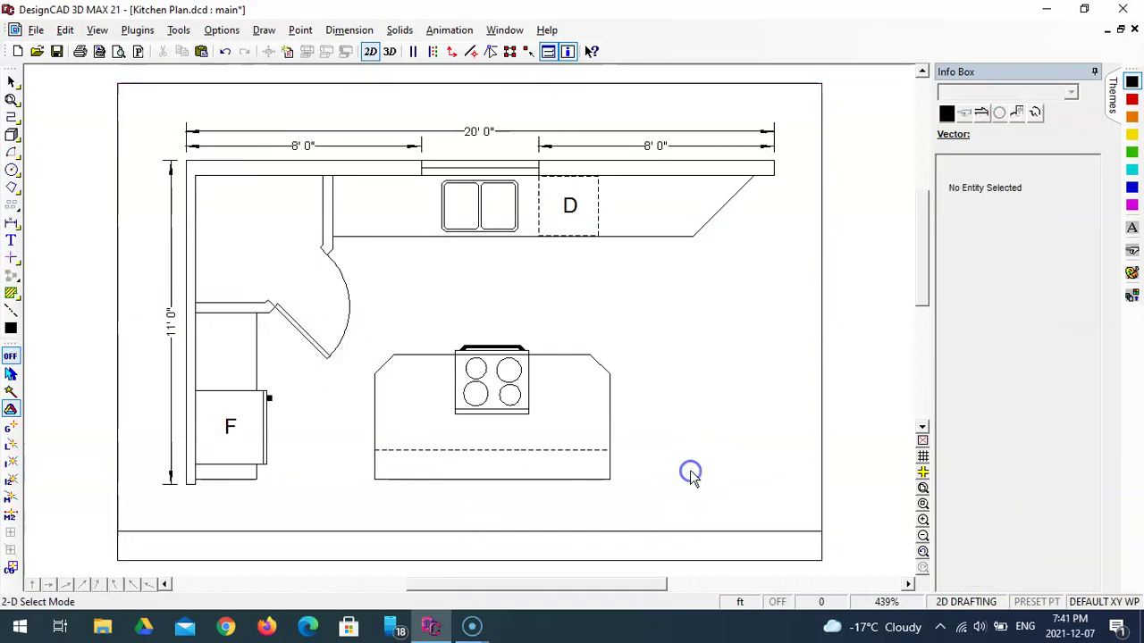
- Give the combined outer border a 0.1 line width
{"action": "left_click", "coordinate": [830, 282]}
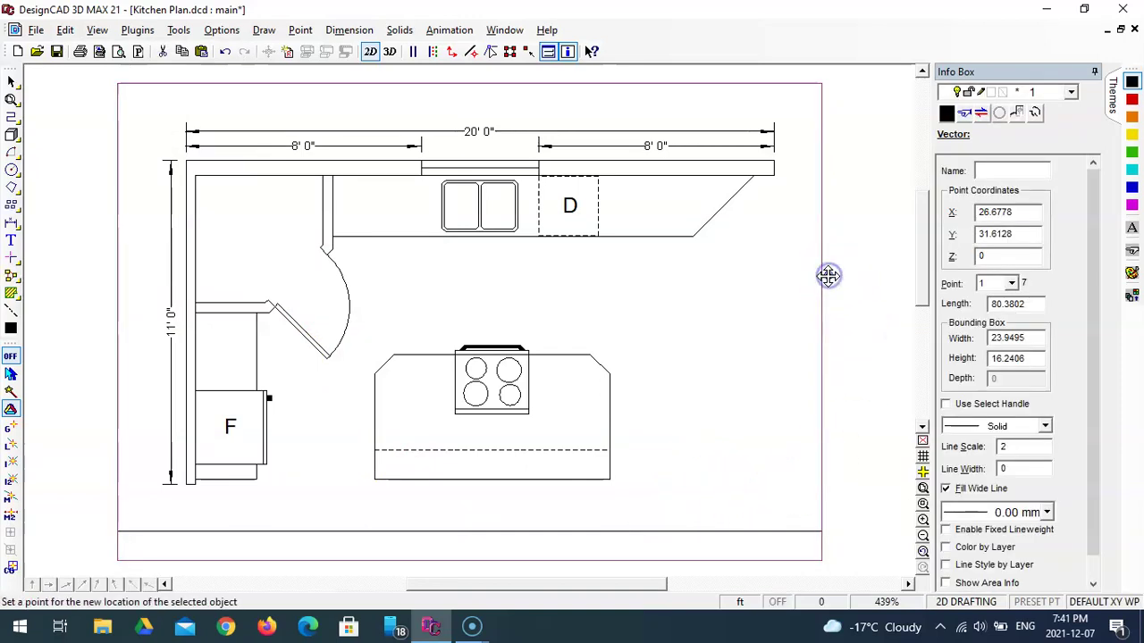
{"action": "left_click", "coordinate": [828, 326]}
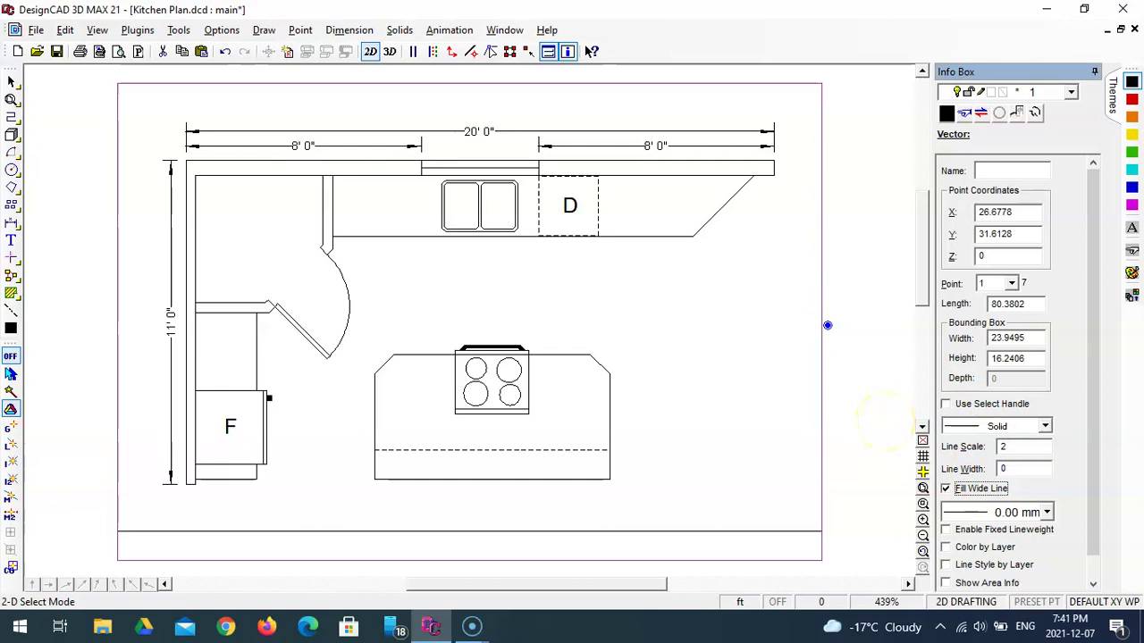
{"action": "left_click", "coordinate": [1008, 471]}
{"action": "key", "text": "Tab"}
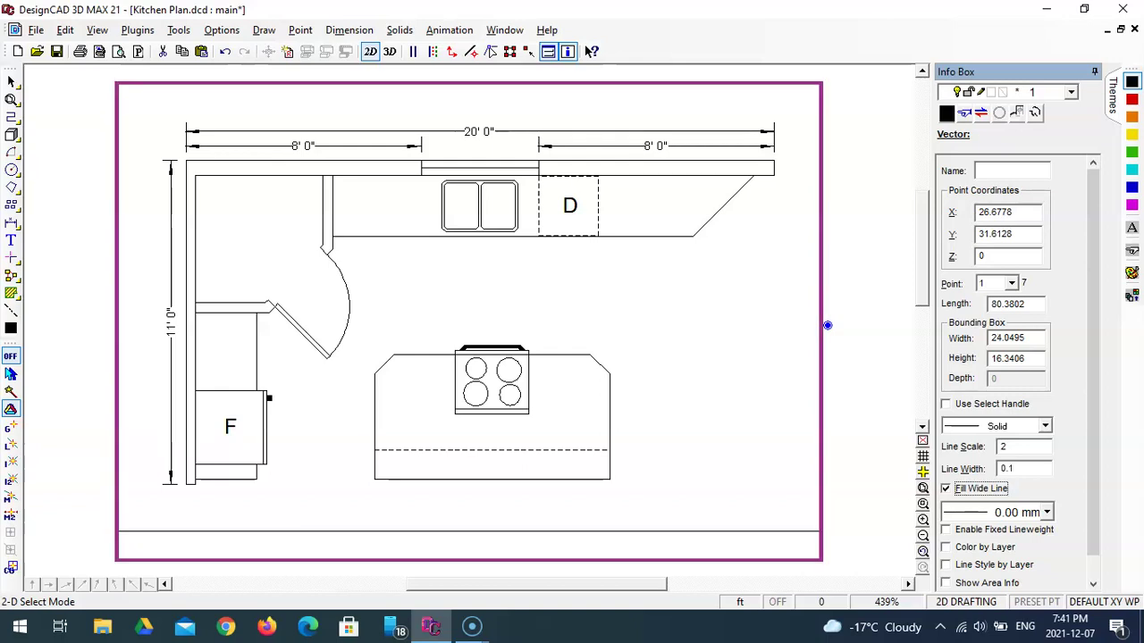
- Zoom in to check the border's top-right corner, zoom back out, and select the title strip line
{"action": "left_click", "coordinate": [923, 503]}
{"action": "left_click", "coordinate": [784, 76]}
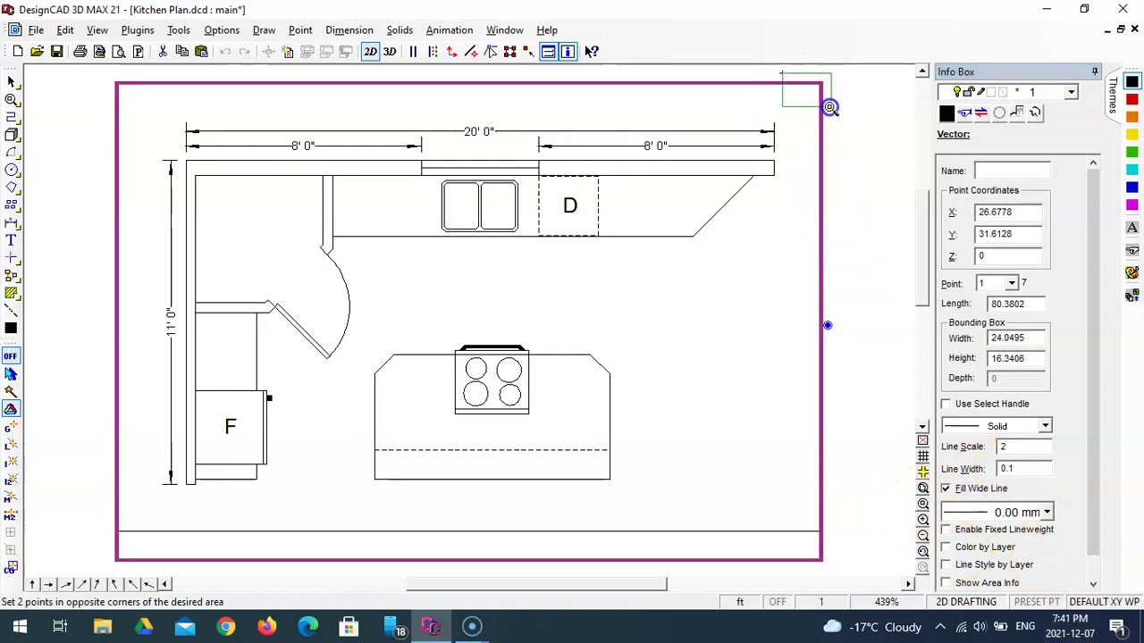
{"action": "left_click", "coordinate": [836, 109]}
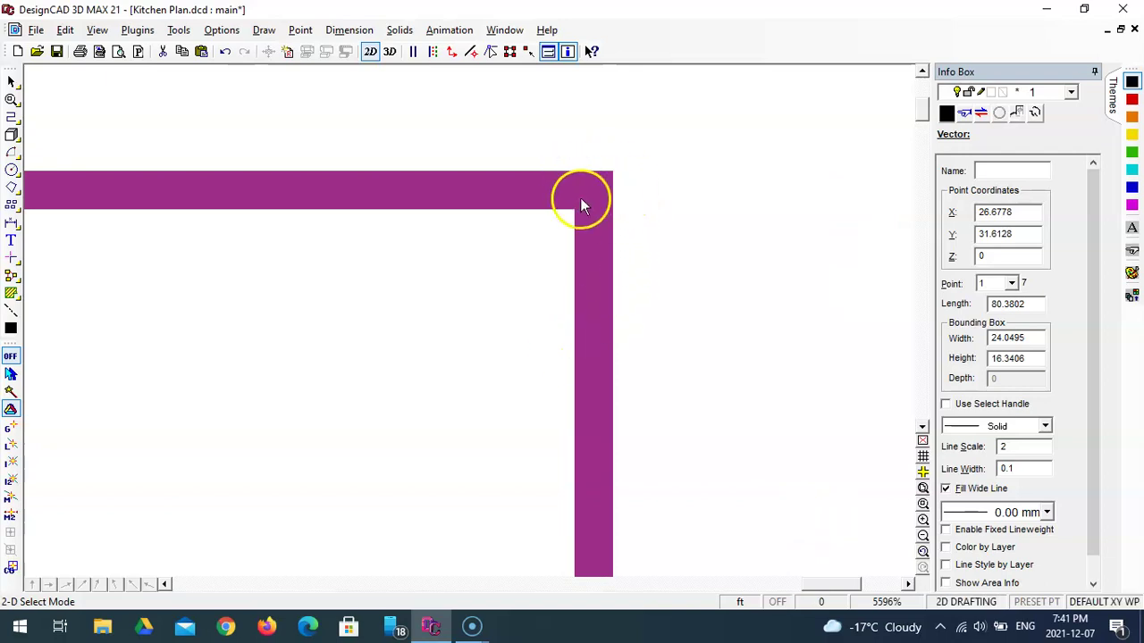
{"action": "left_click", "coordinate": [923, 488]}
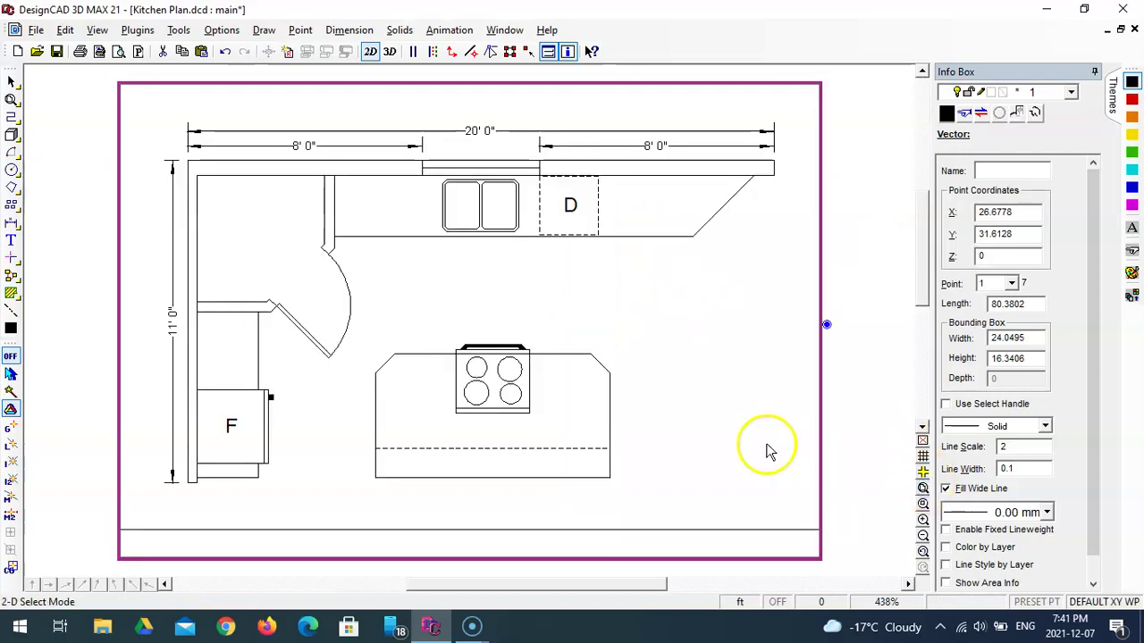
{"action": "left_click", "coordinate": [545, 530]}
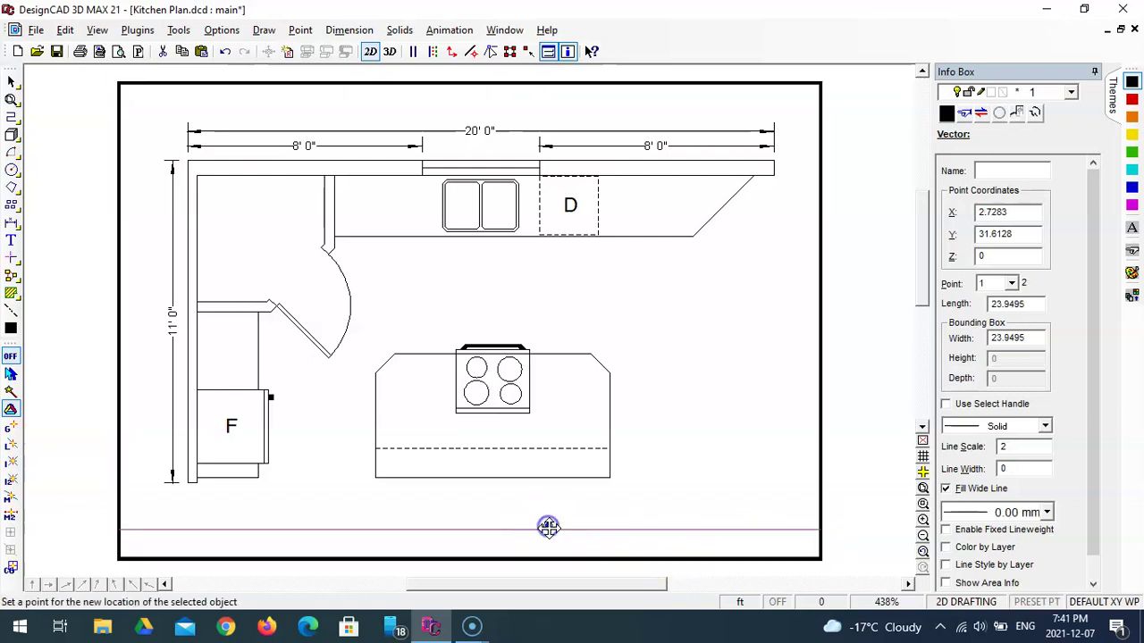
- Deselect the line, try the Parallel Line and Text tools, and cancel both without drawing
{"action": "left_click", "coordinate": [605, 506]}
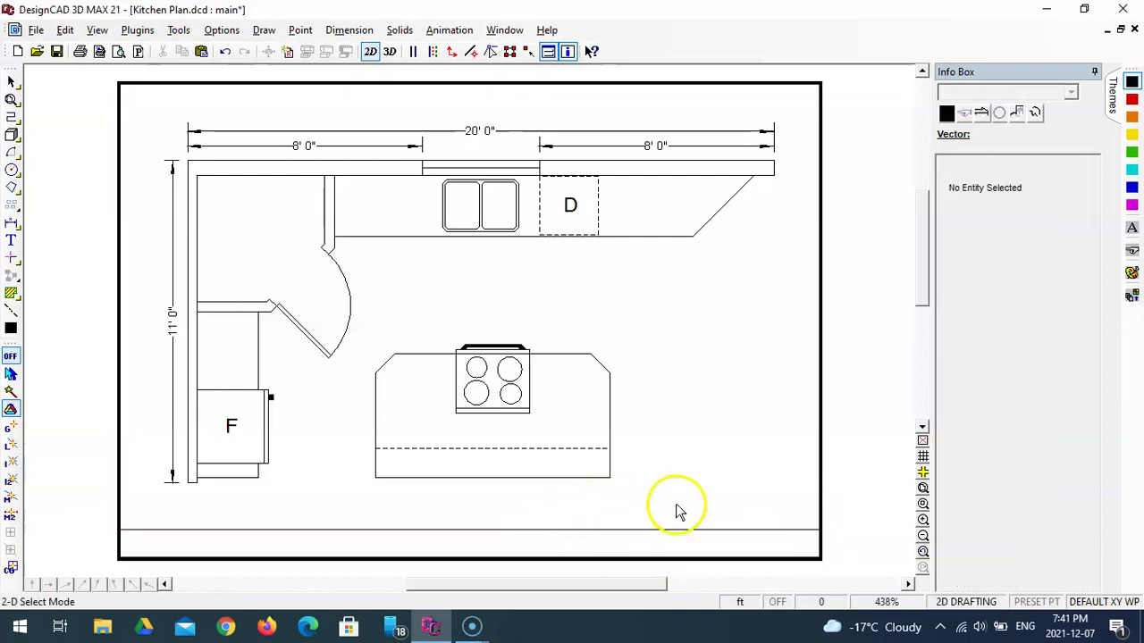
{"action": "scroll", "coordinate": [672, 502], "scroll_direction": "down", "scroll_amount": 3}
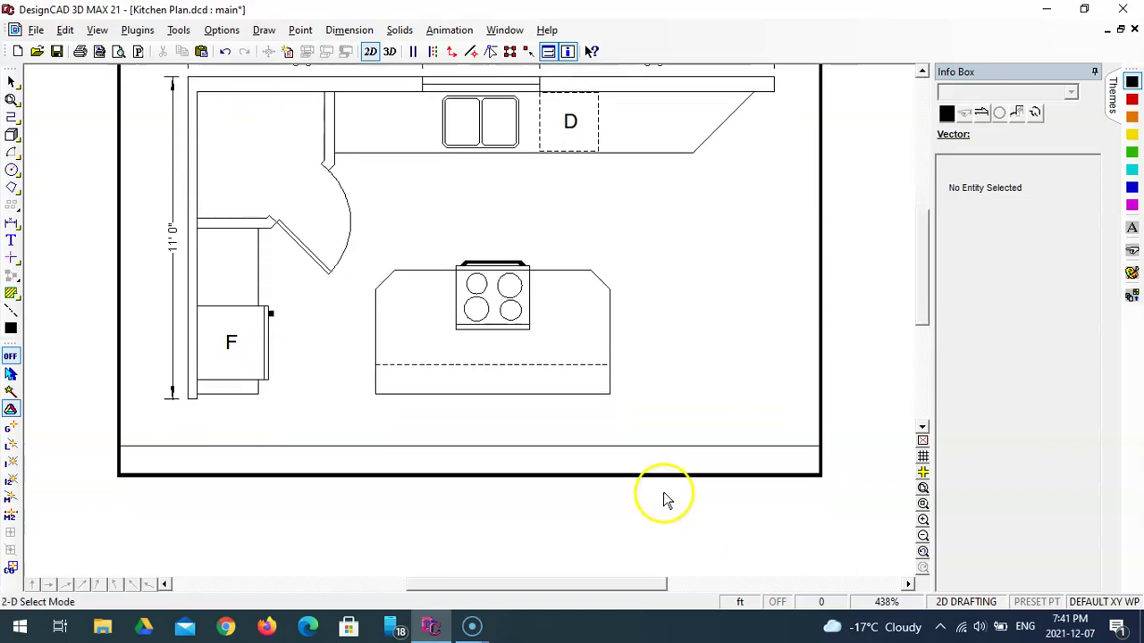
{"action": "scroll", "coordinate": [664, 501], "scroll_direction": "down", "scroll_amount": 2}
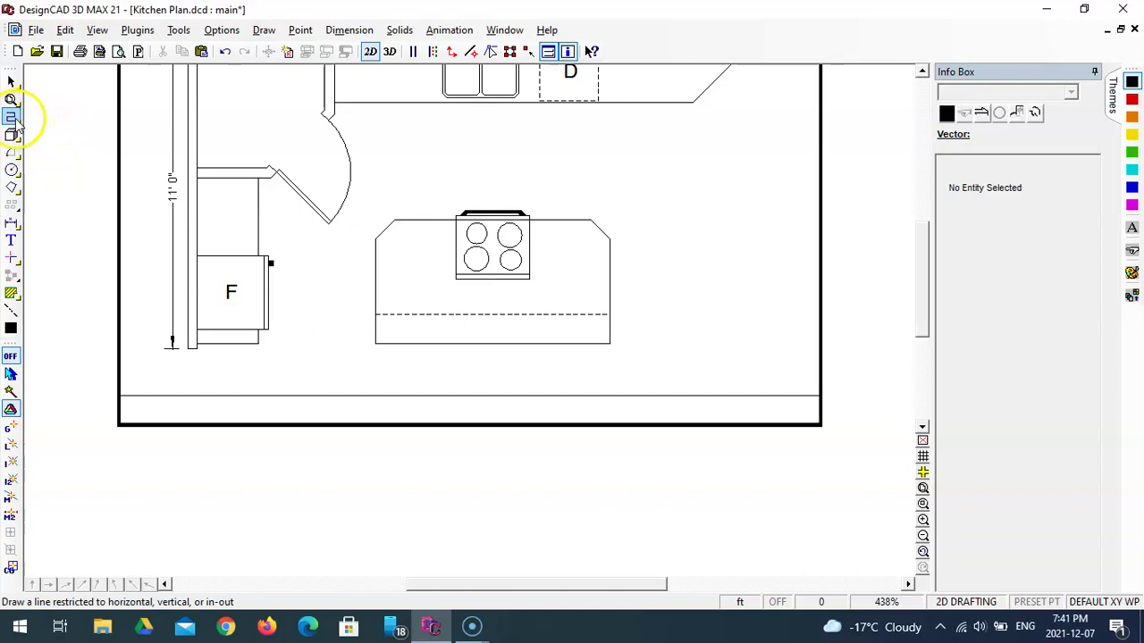
{"action": "left_click", "coordinate": [13, 118]}
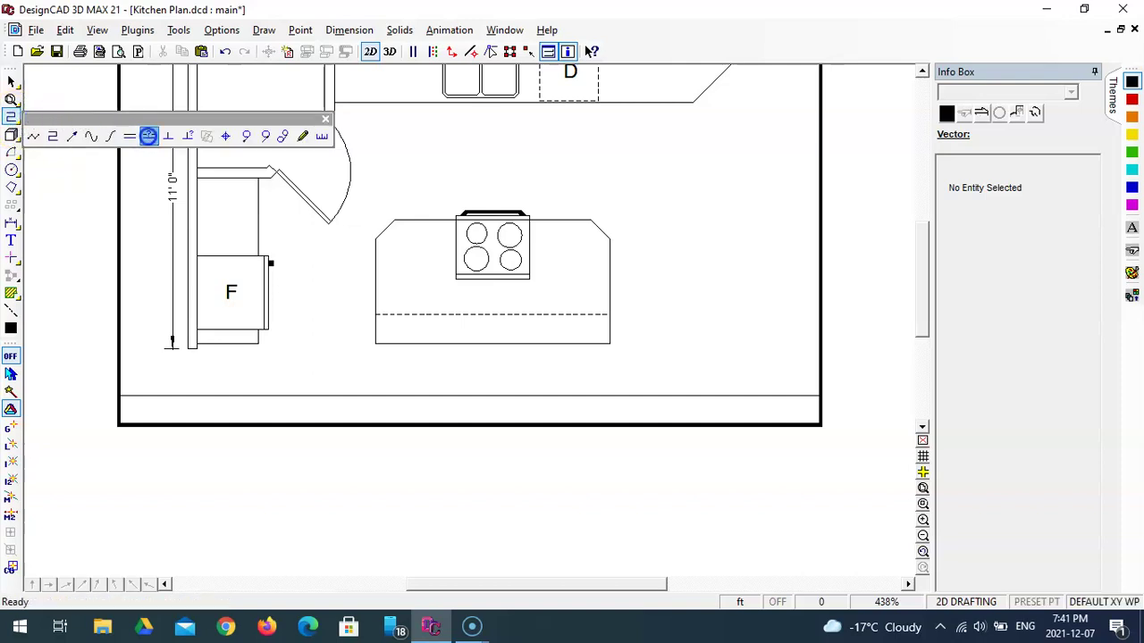
{"action": "left_click", "coordinate": [147, 135]}
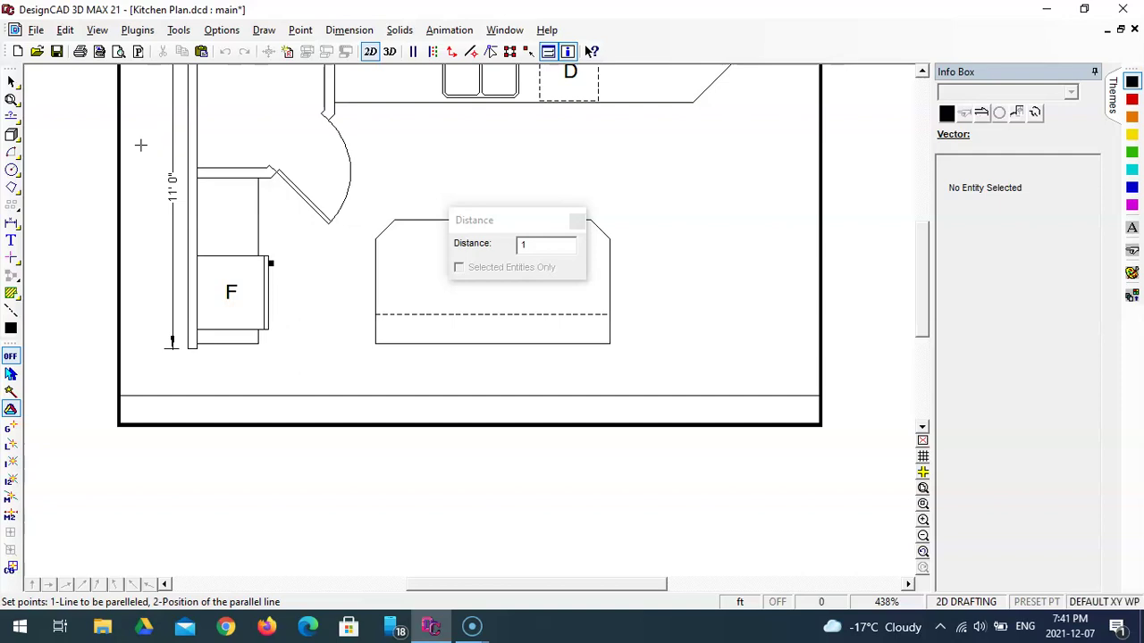
{"action": "left_click", "coordinate": [121, 145]}
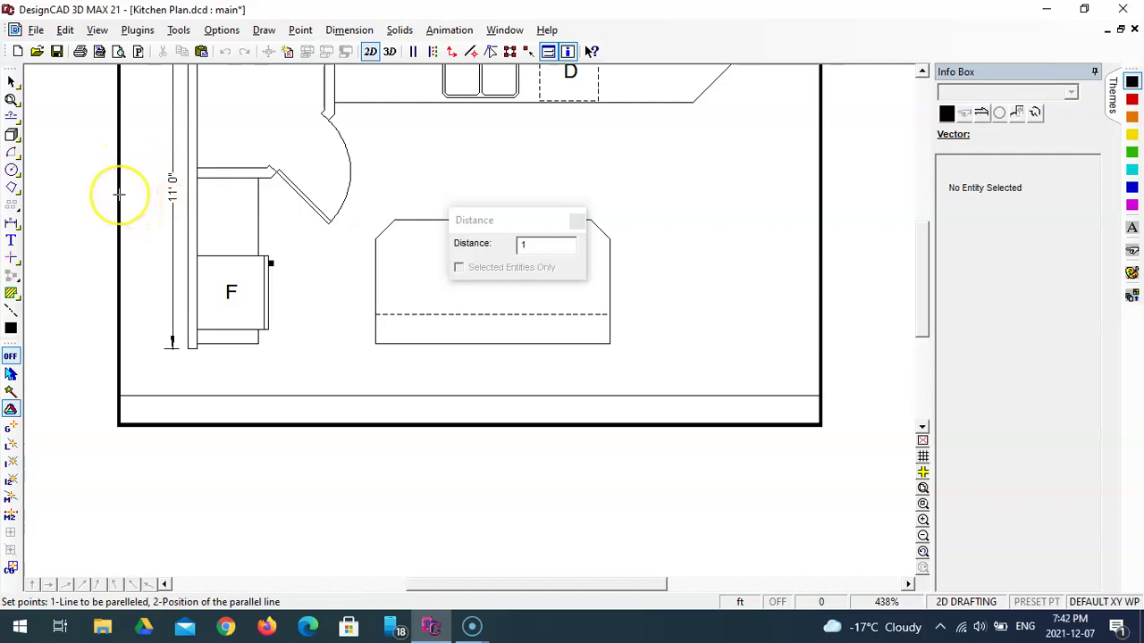
{"action": "left_click", "coordinate": [577, 222]}
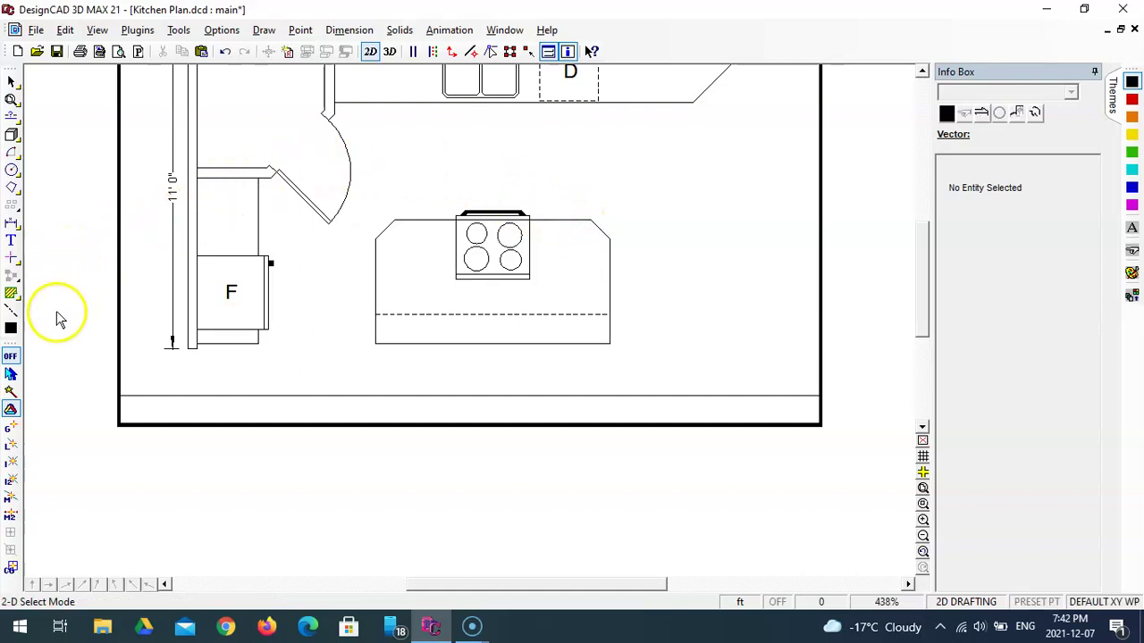
{"action": "left_click", "coordinate": [11, 240]}
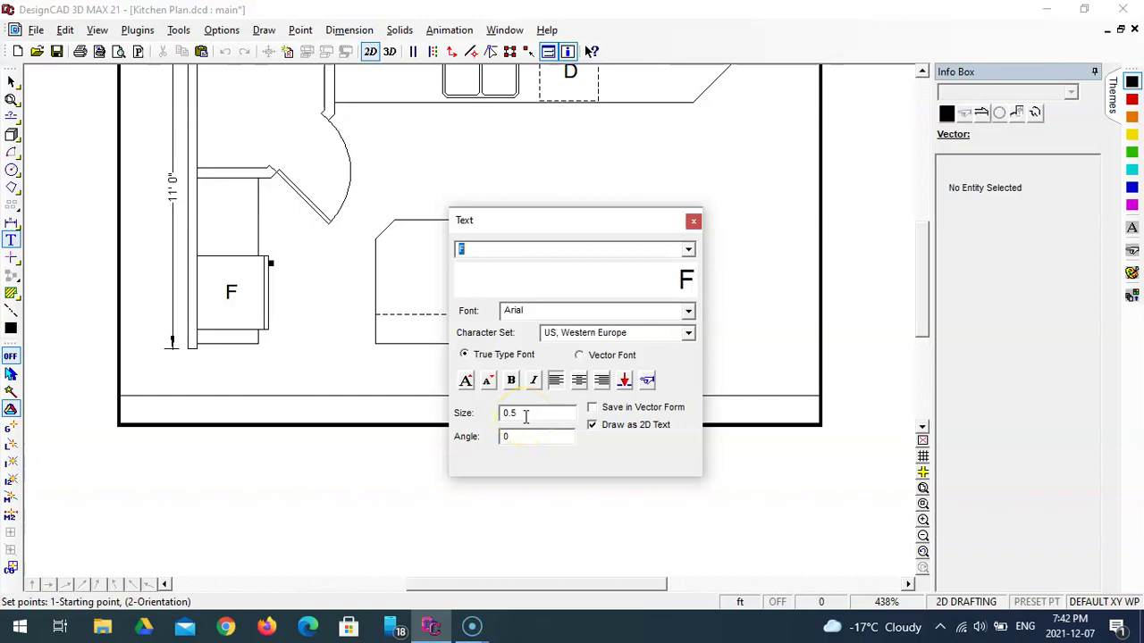
{"action": "left_click", "coordinate": [10, 81]}
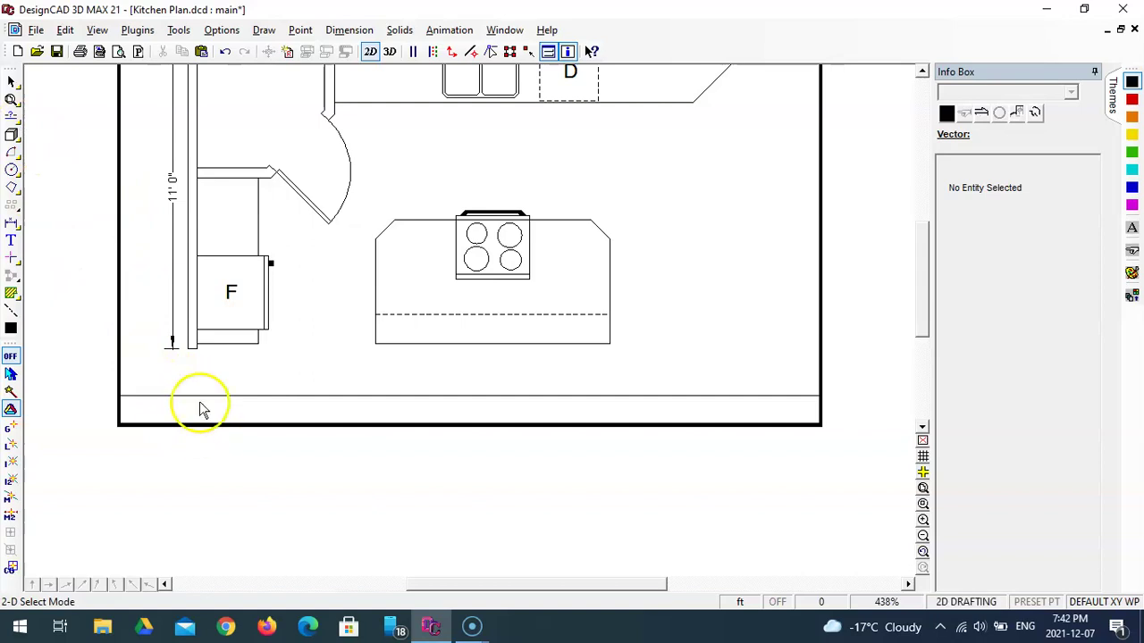
- Add two parallel lines in the title strip at offsets of 0.25 and 6"
{"action": "left_click", "coordinate": [13, 116]}
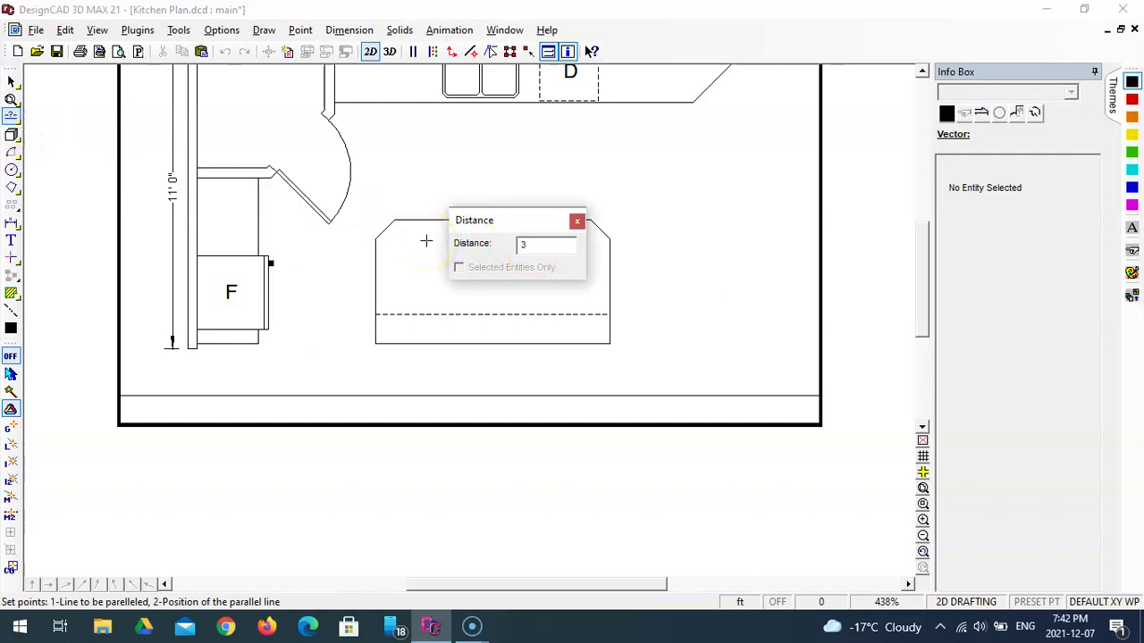
{"action": "key", "text": "BackSpace"}
{"action": "type", "text": "0.25"}
{"action": "key", "text": "Return"}
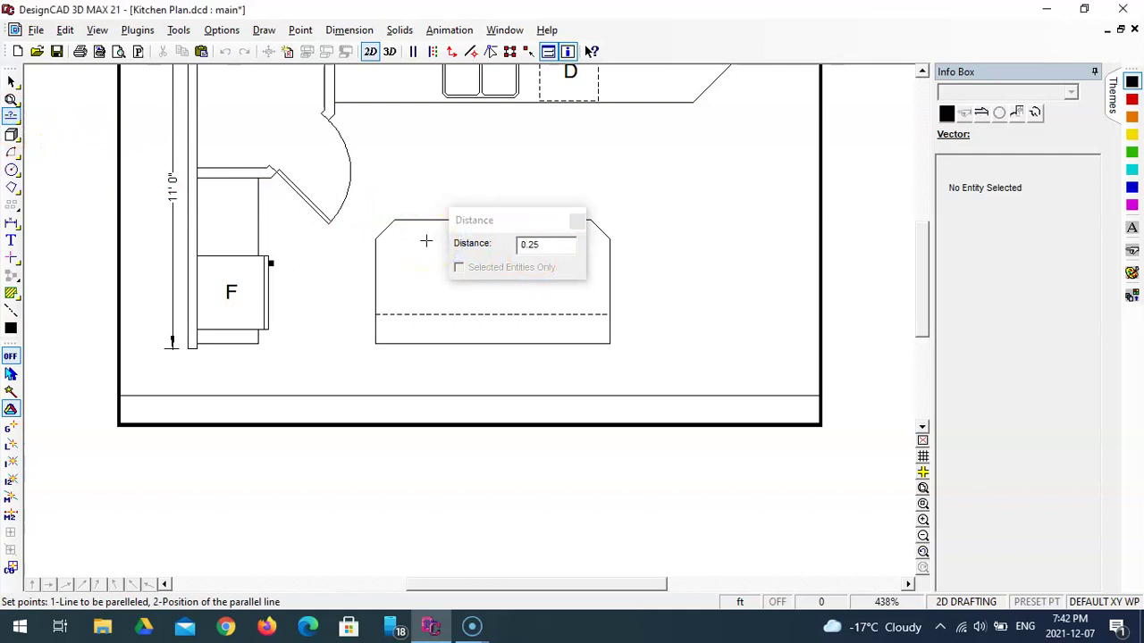
{"action": "left_click", "coordinate": [267, 394]}
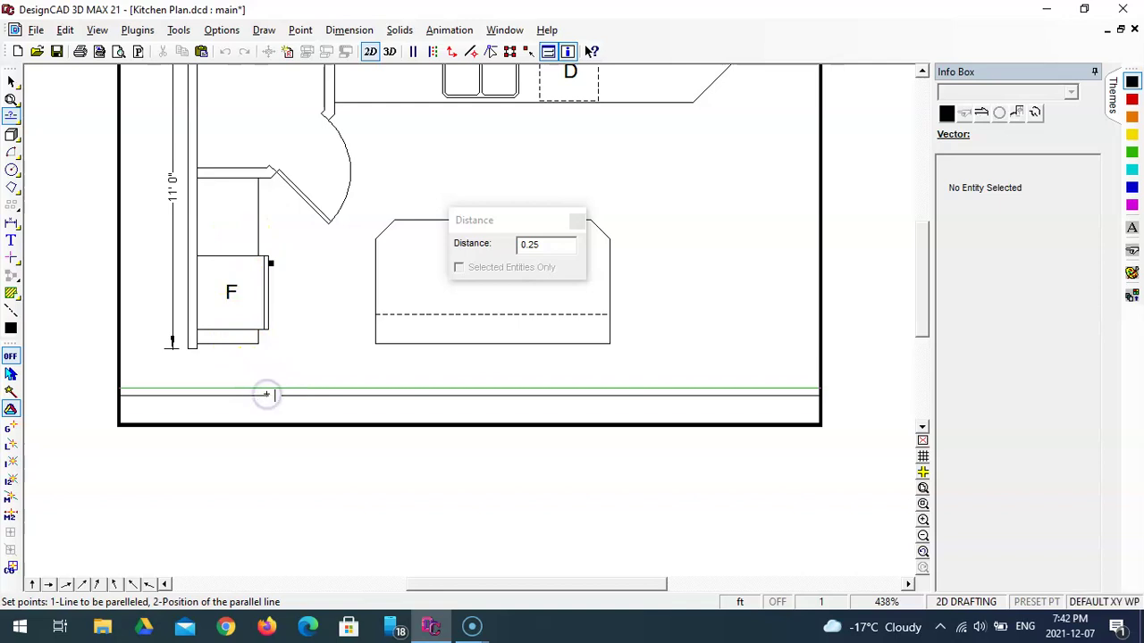
{"action": "left_click", "coordinate": [279, 405]}
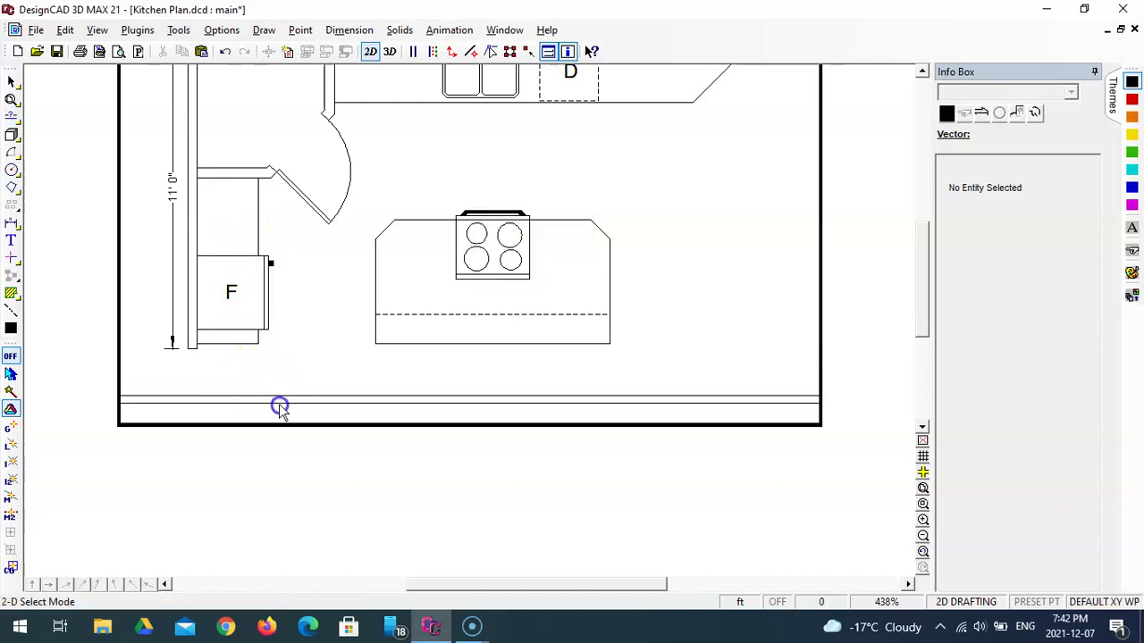
{"action": "left_click", "coordinate": [11, 116]}
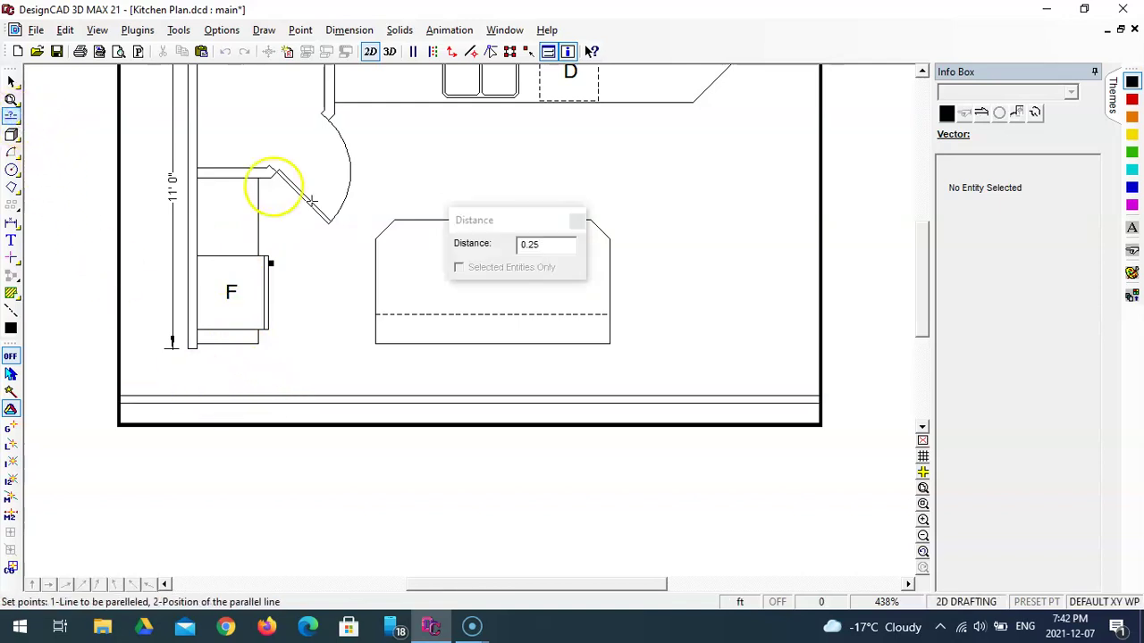
{"action": "left_click", "coordinate": [514, 234]}
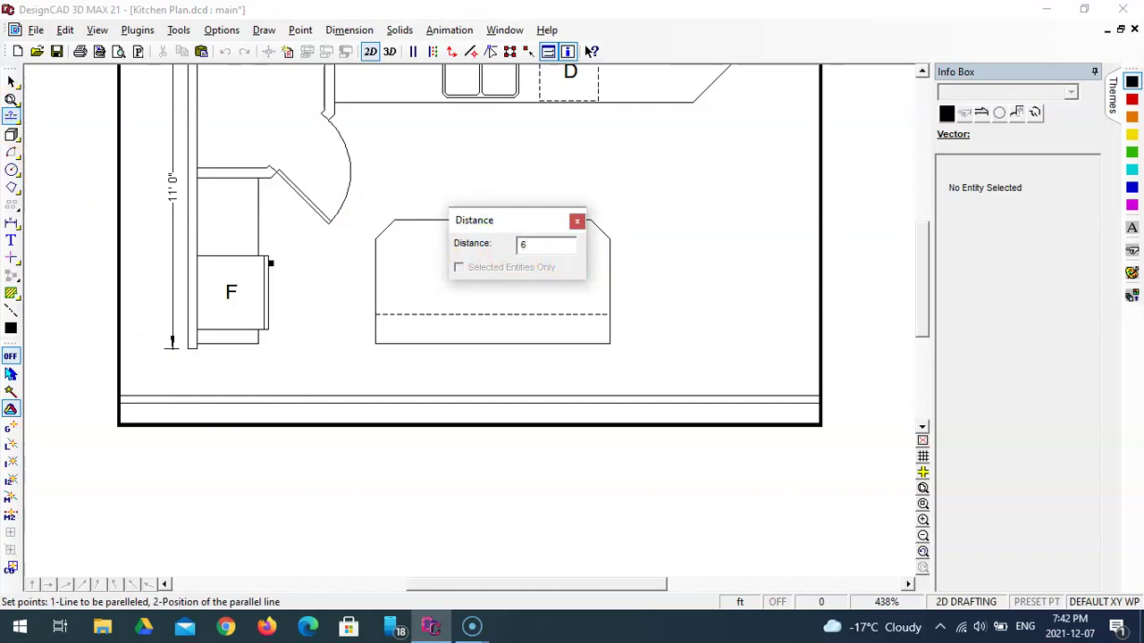
{"action": "type", "text": "6\""}
{"action": "key", "text": "Return"}
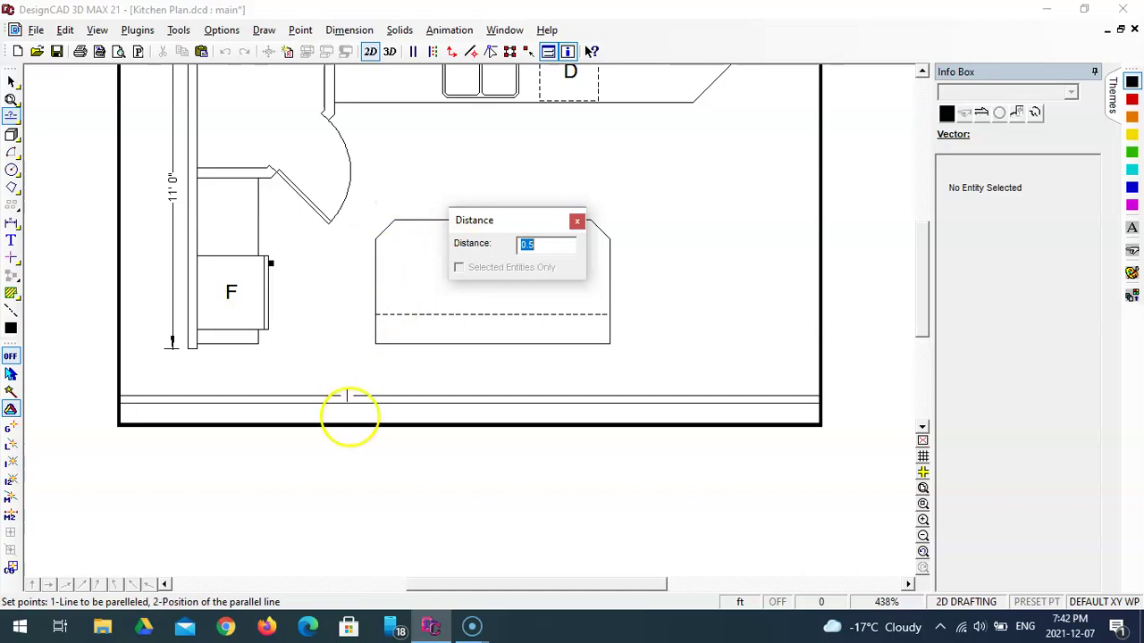
{"action": "left_click", "coordinate": [356, 407]}
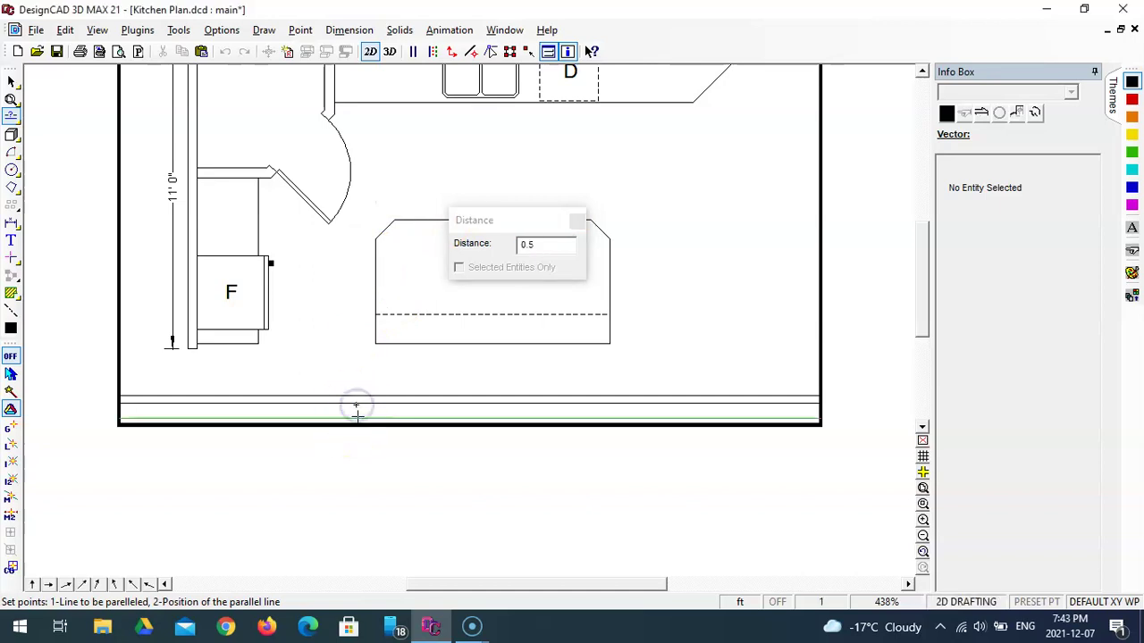
{"action": "left_click", "coordinate": [362, 419]}
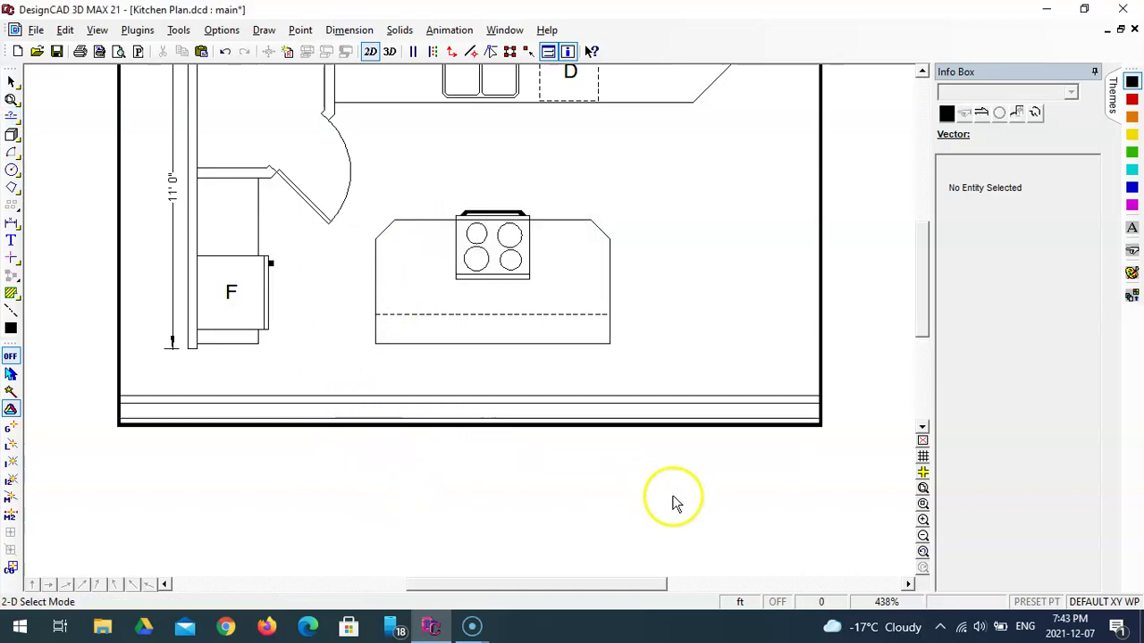
- Make the title strip's top dividing line 0.1 wide
{"action": "left_click", "coordinate": [581, 398]}
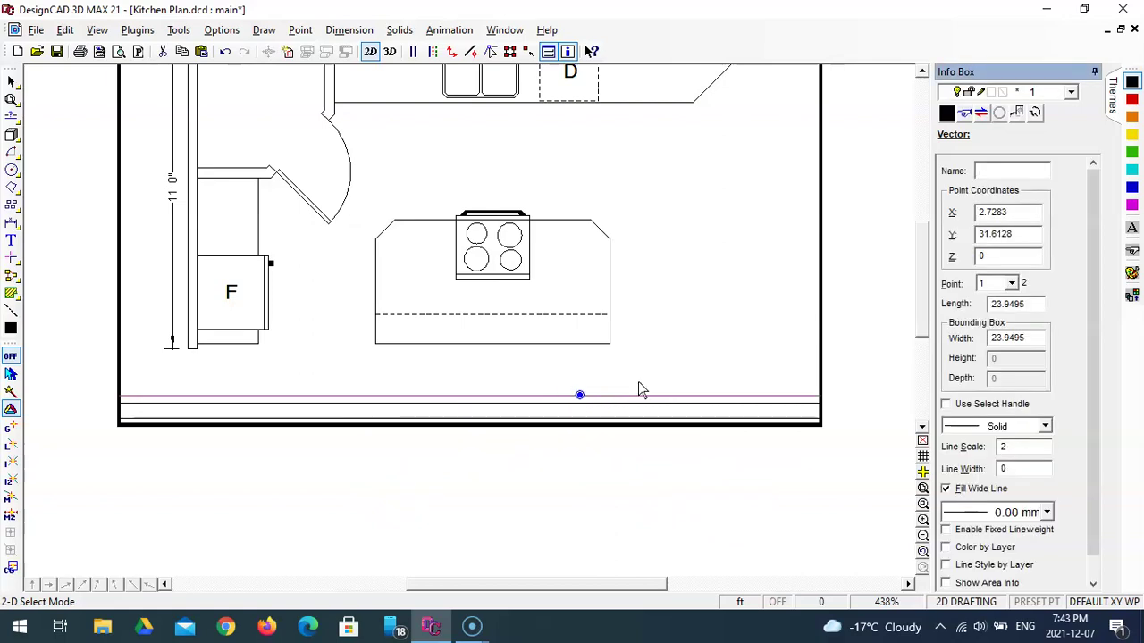
{"action": "left_click", "coordinate": [1012, 469]}
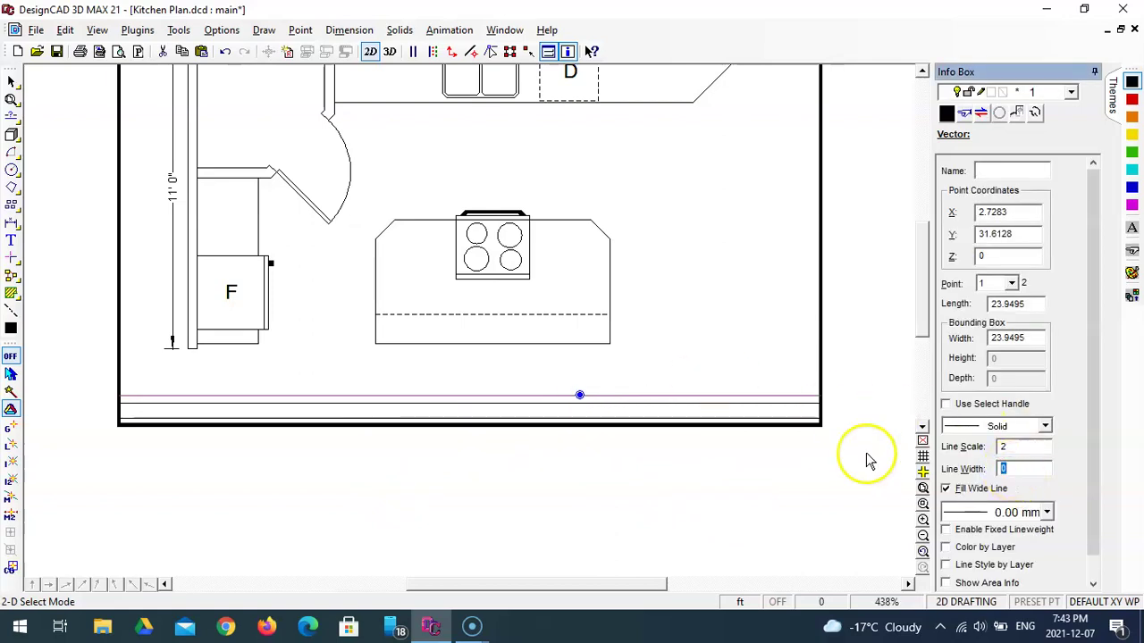
{"action": "type", "text": ".1"}
{"action": "key", "text": "Tab"}
{"action": "left_click", "coordinate": [714, 413]}
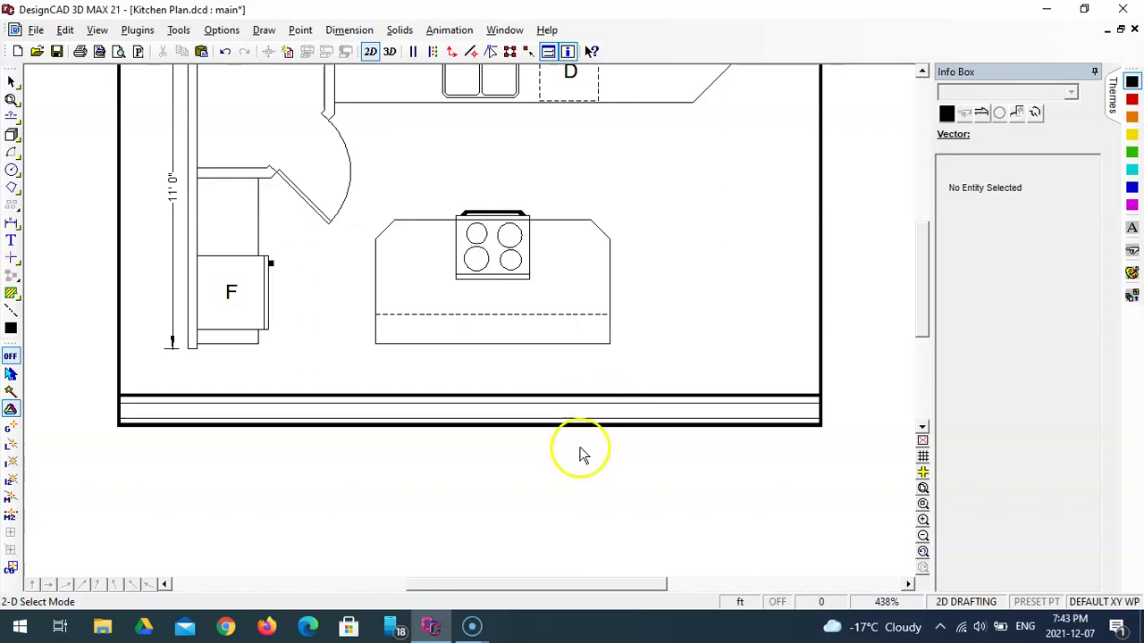
- Close the Info Box, fit the drawing, and zoom window onto the title block strip
{"action": "left_click", "coordinate": [923, 488]}
{"action": "left_click", "coordinate": [779, 528]}
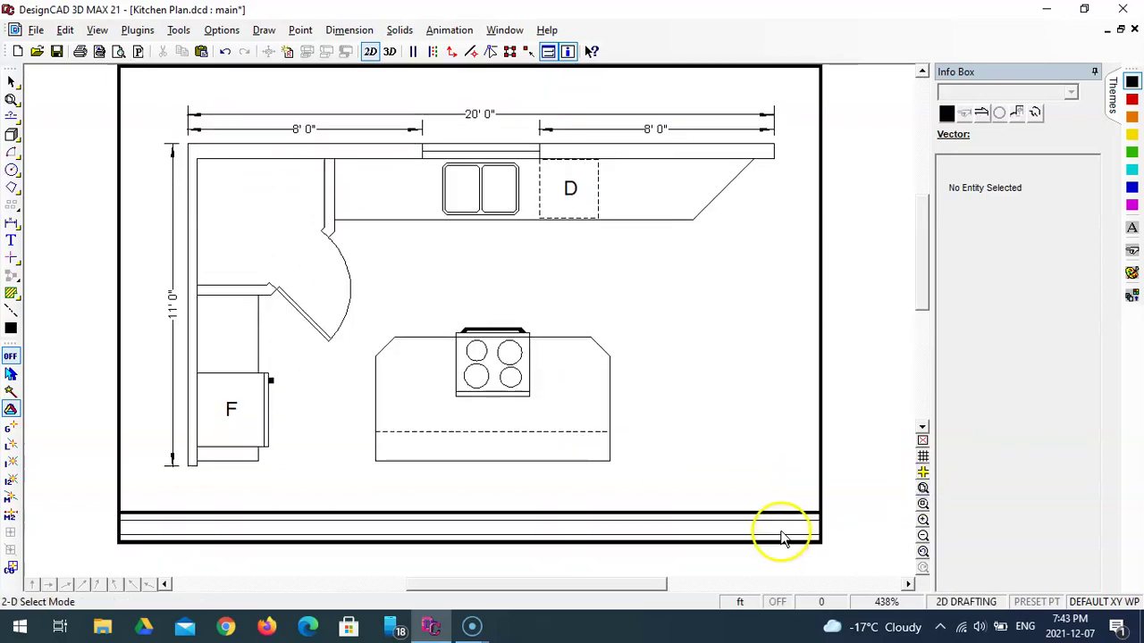
{"action": "left_click", "coordinate": [1094, 71]}
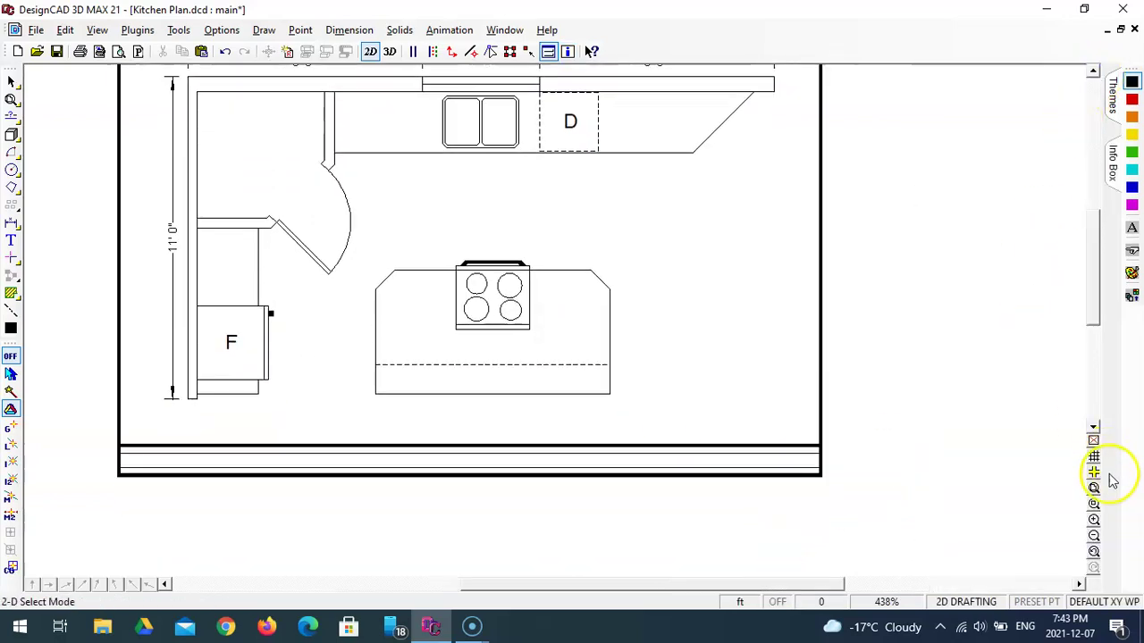
{"action": "left_click", "coordinate": [1095, 487]}
{"action": "scroll", "coordinate": [721, 524], "scroll_direction": "down", "scroll_amount": 3}
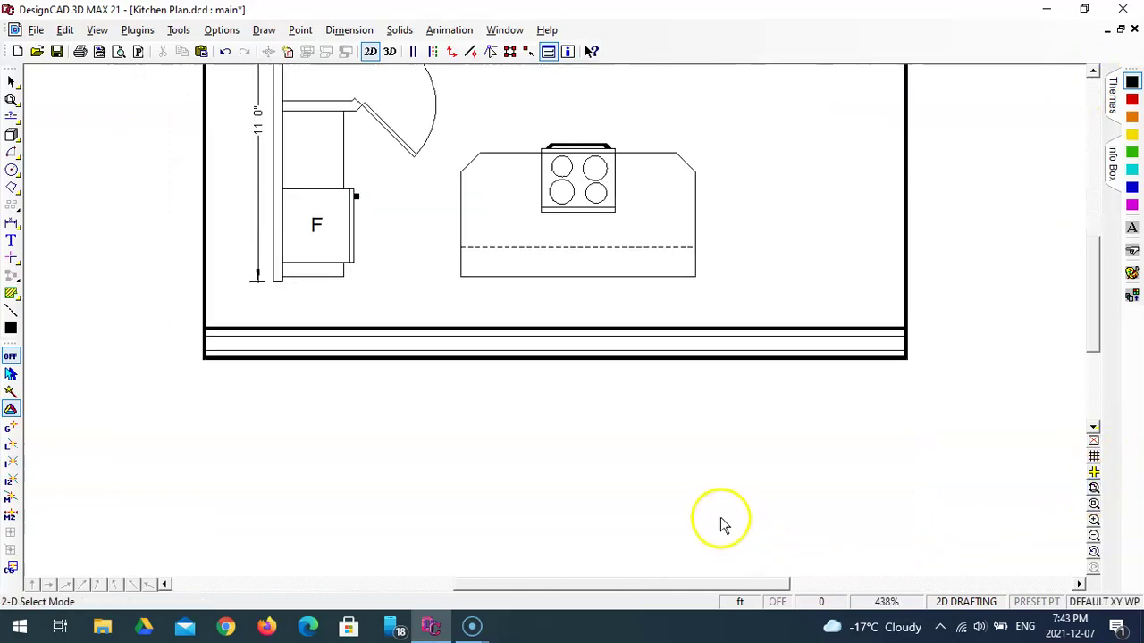
{"action": "left_click", "coordinate": [1094, 505]}
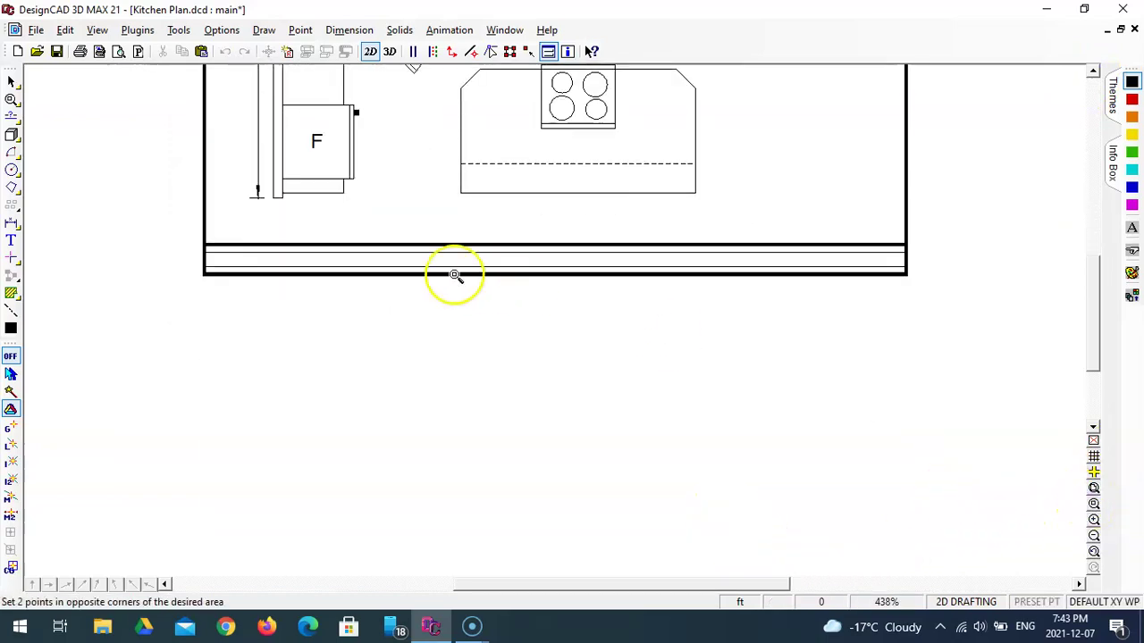
{"action": "left_click", "coordinate": [192, 231]}
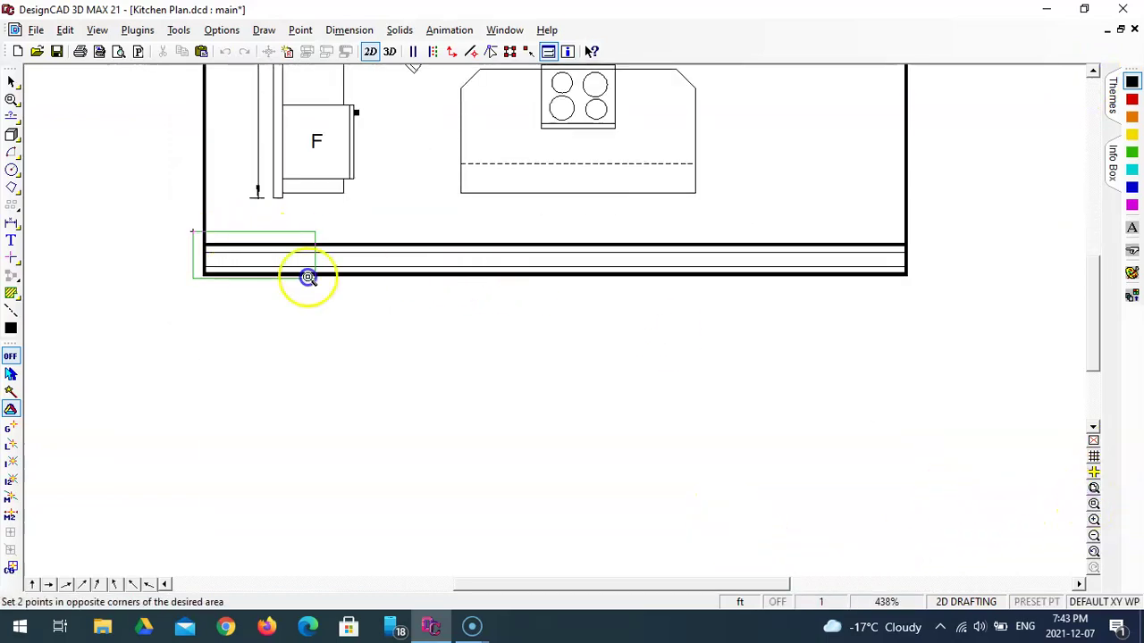
{"action": "left_click", "coordinate": [921, 289]}
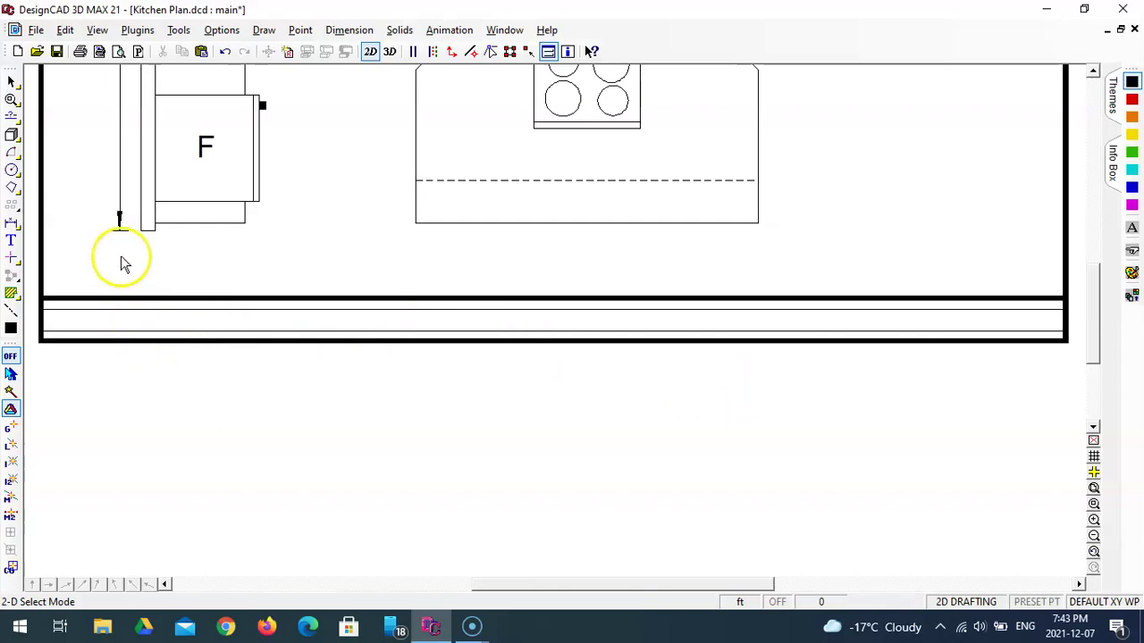
- Type the person's name as a text label and set its start at the title strip's left end
{"action": "left_click", "coordinate": [11, 242]}
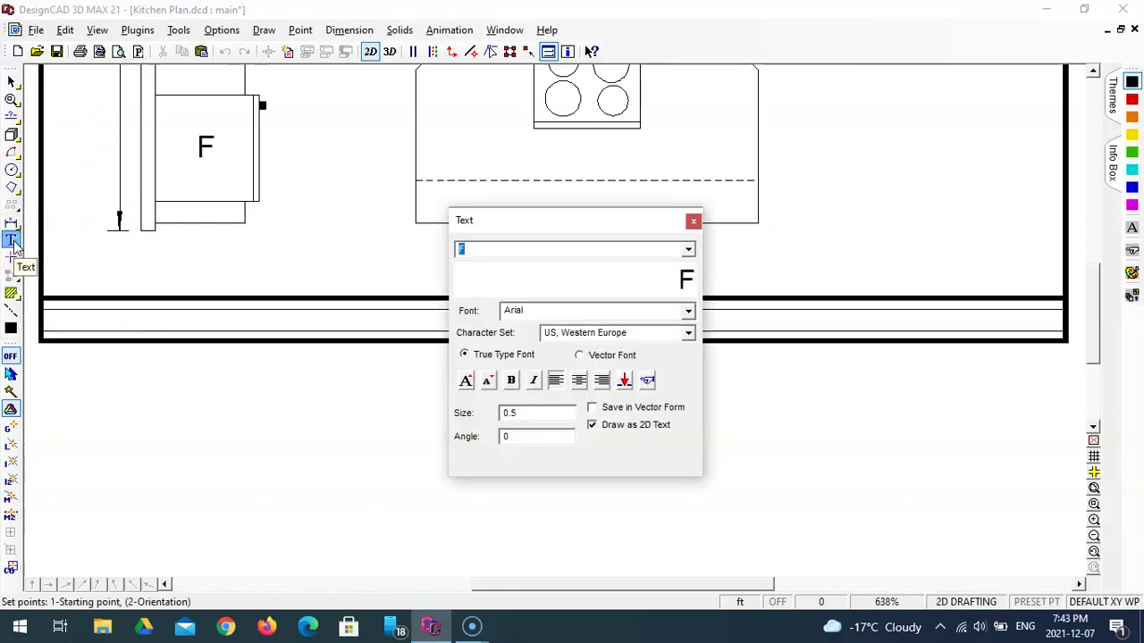
{"action": "type", "text": "Mr"}
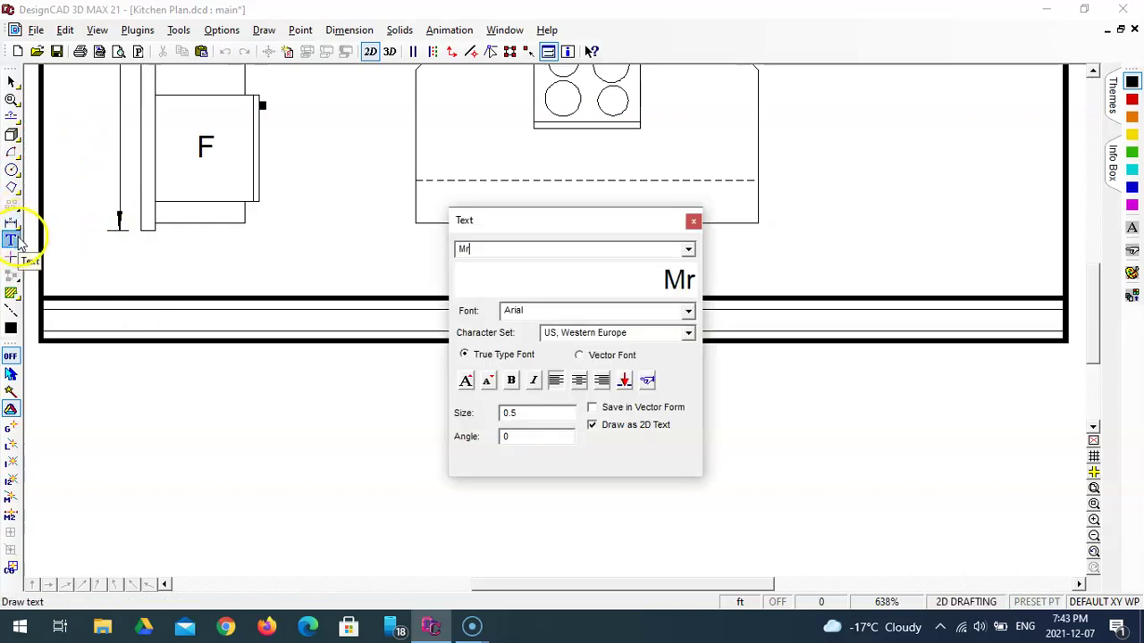
{"action": "key", "text": "BackSpace"}
{"action": "type", "text": "R. KAR"}
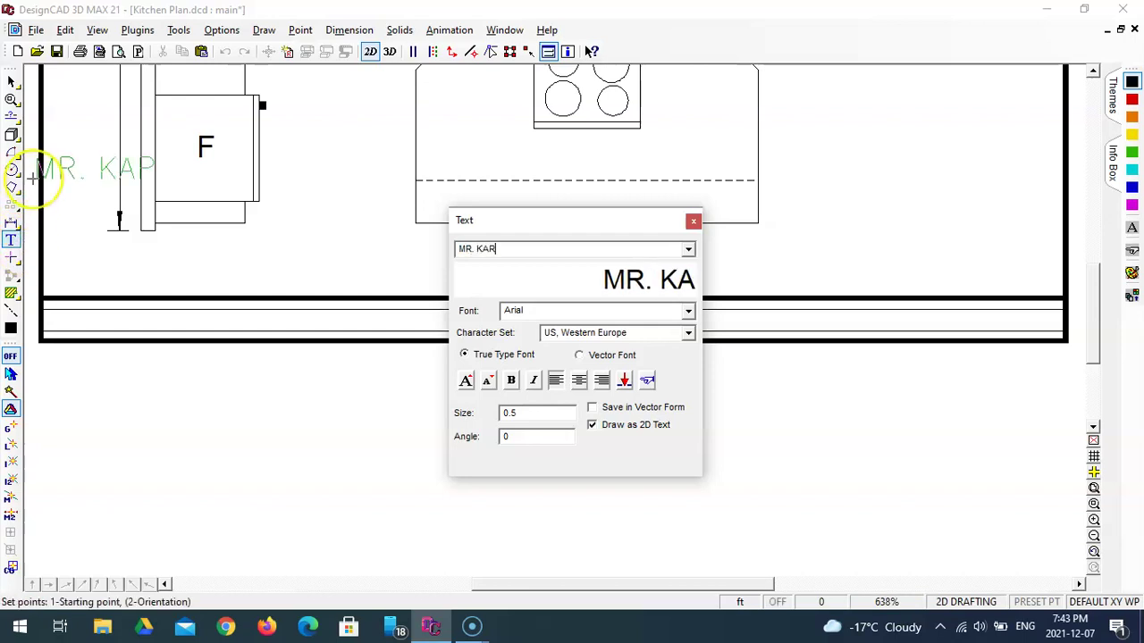
{"action": "type", "text": "DYNAL"}
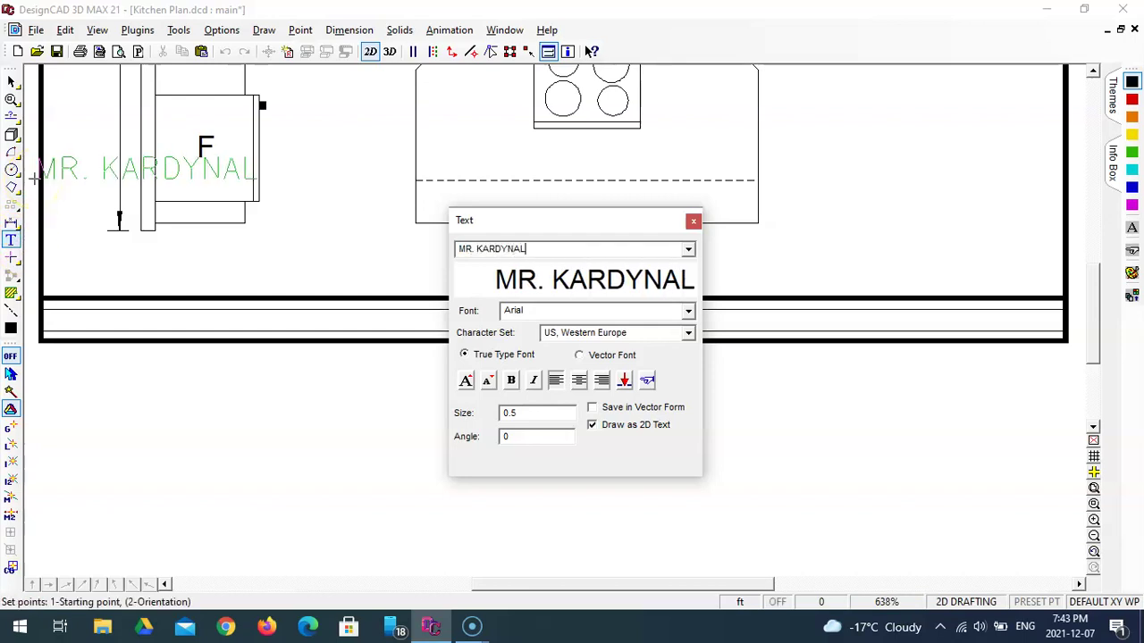
{"action": "left_click", "coordinate": [80, 331]}
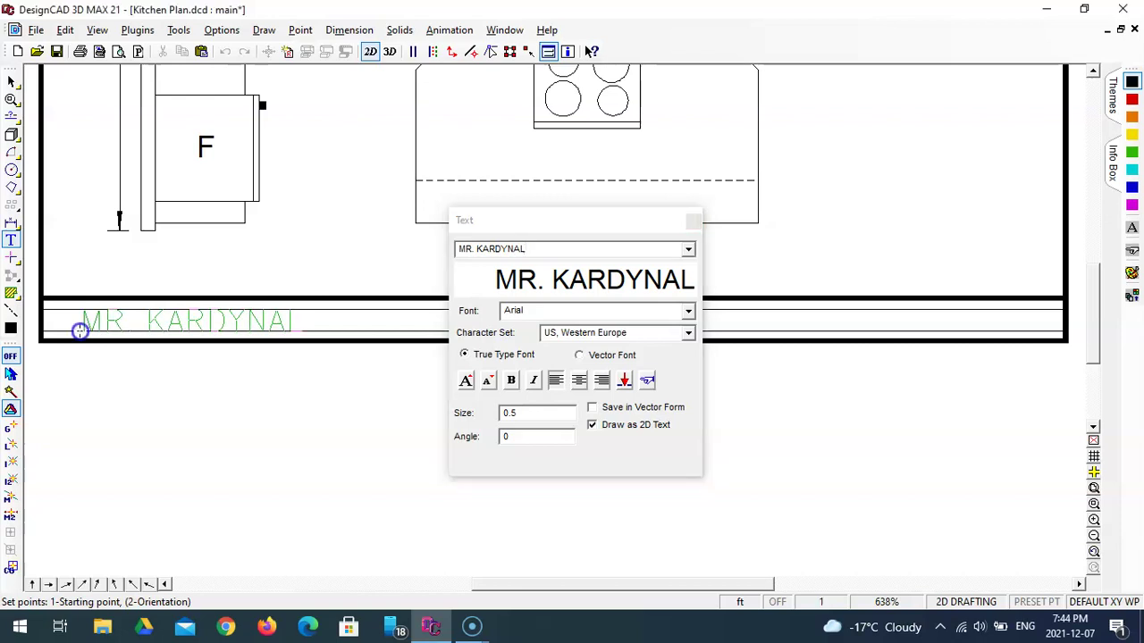
- Fix the name label, then place 'KITCHEN PLAN' horizontally mid title block
{"action": "left_click", "coordinate": [89, 331]}
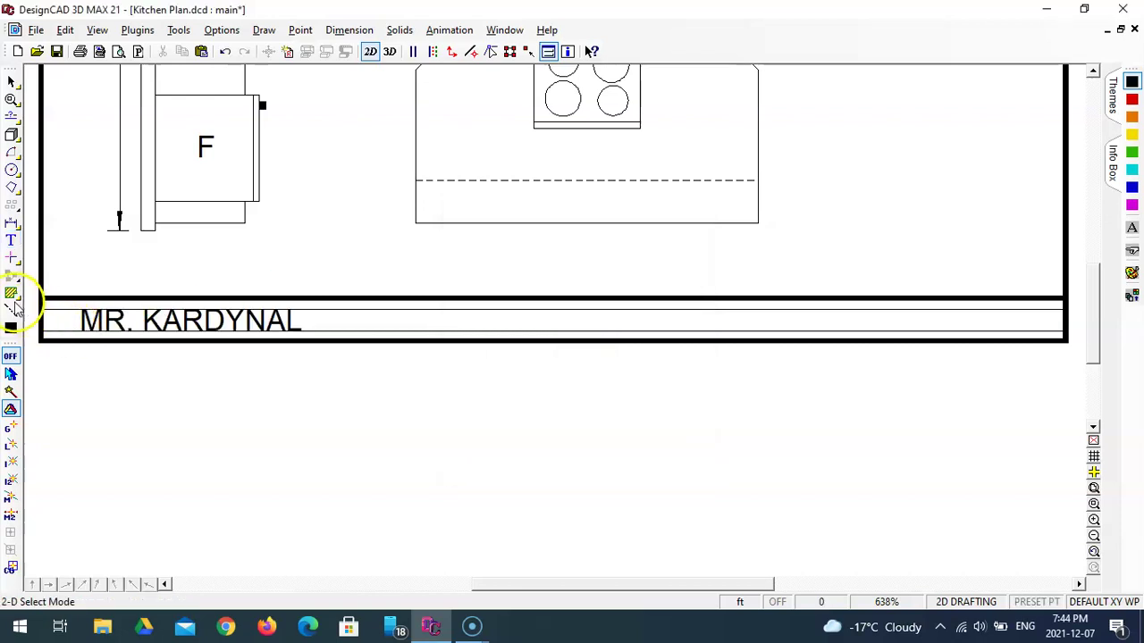
{"action": "left_click", "coordinate": [11, 239]}
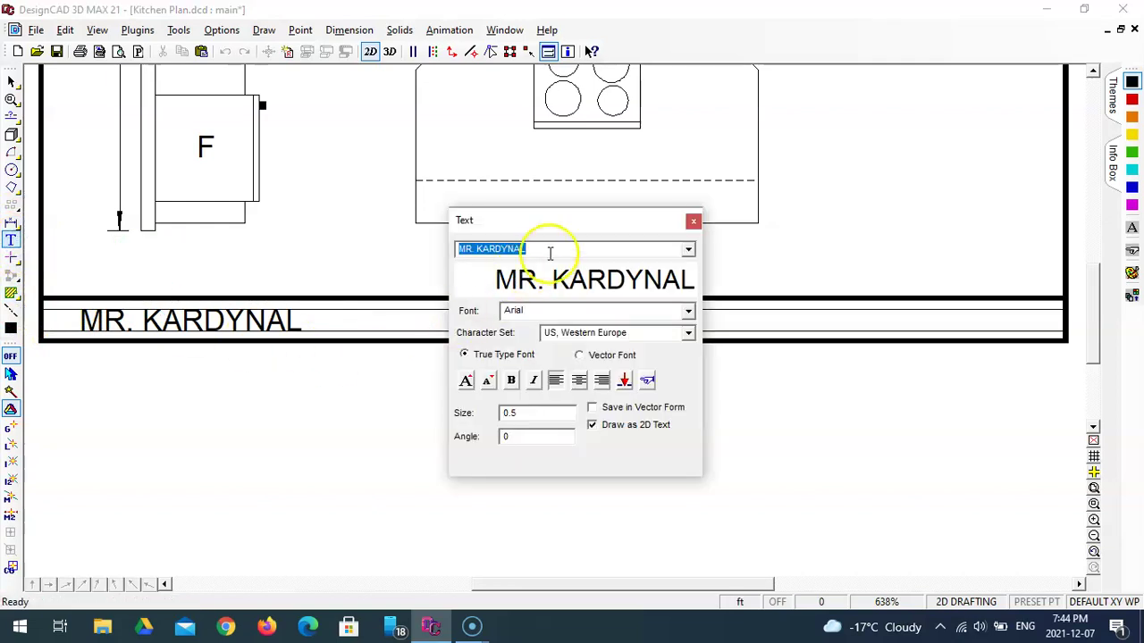
{"action": "type", "text": "K"}
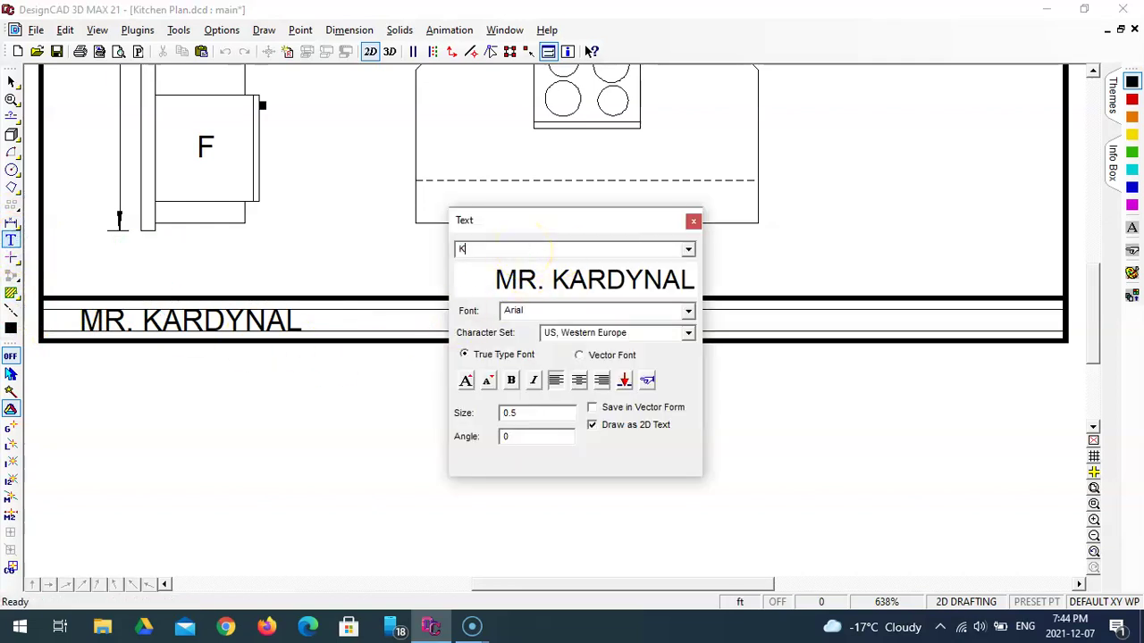
{"action": "type", "text": "ITCHEN"}
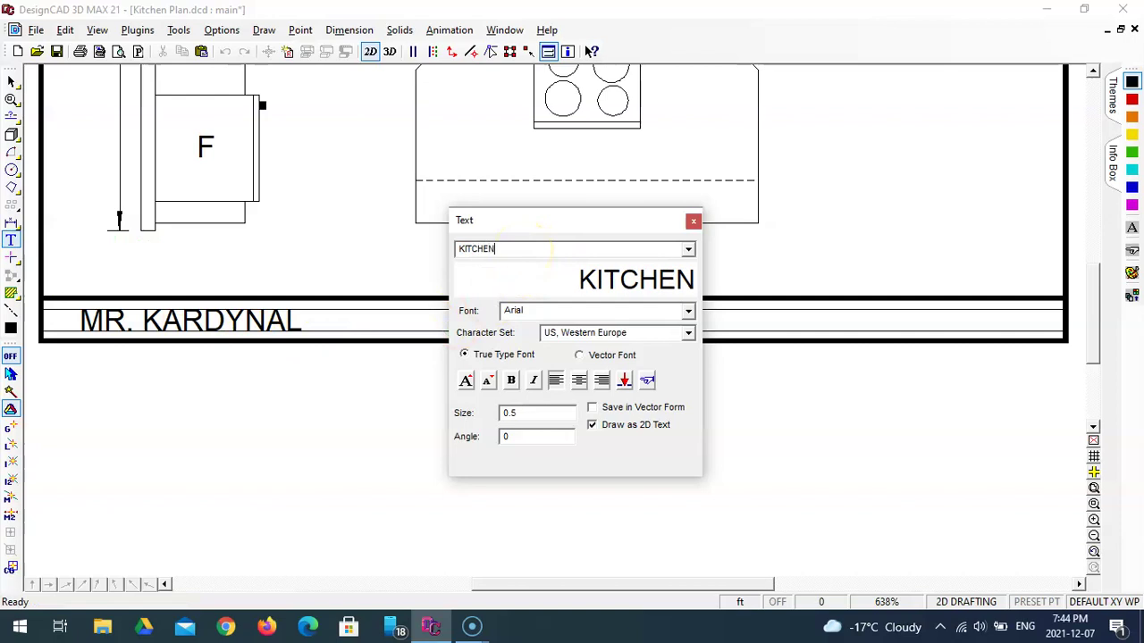
{"action": "type", "text": " PLAN"}
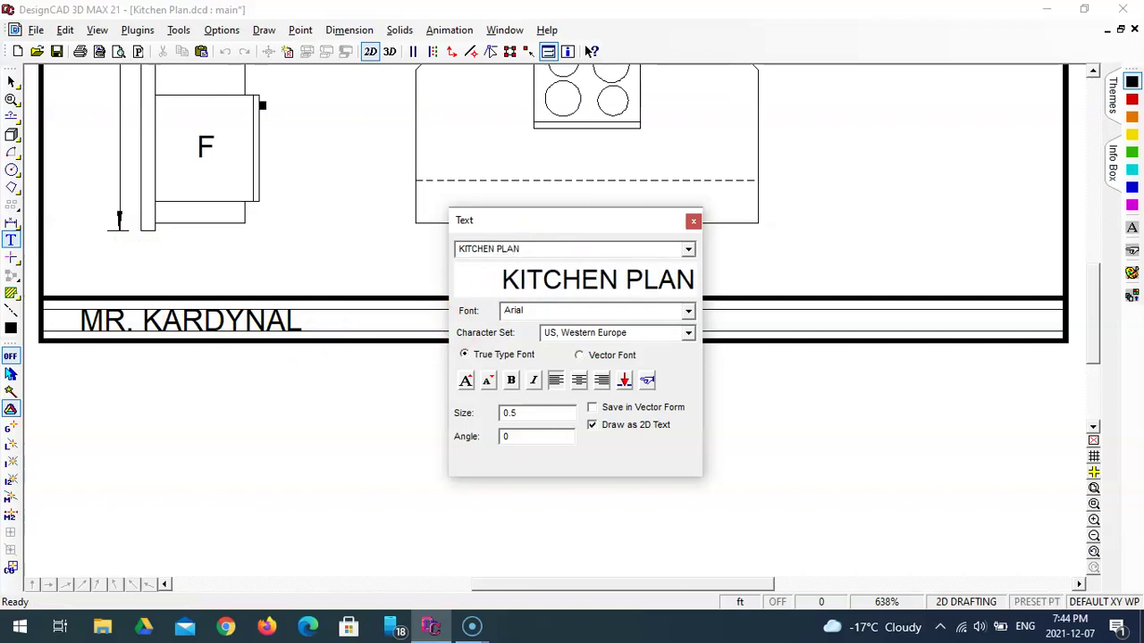
{"action": "left_click_drag", "start_coordinate": [568, 221], "coordinate": [487, 413]}
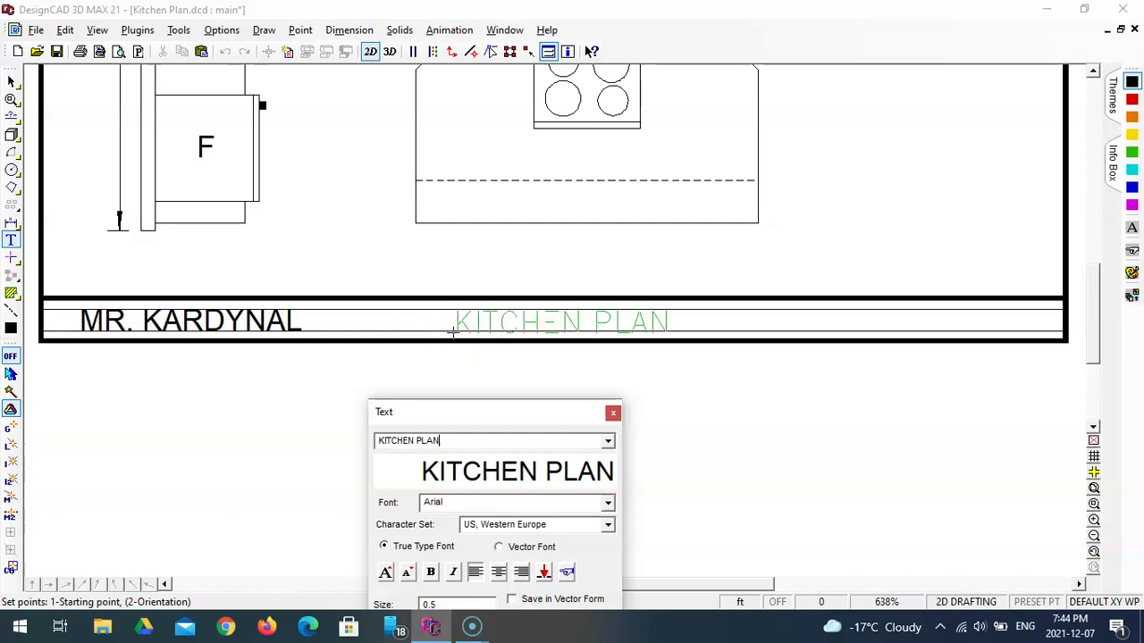
{"action": "left_click", "coordinate": [453, 329]}
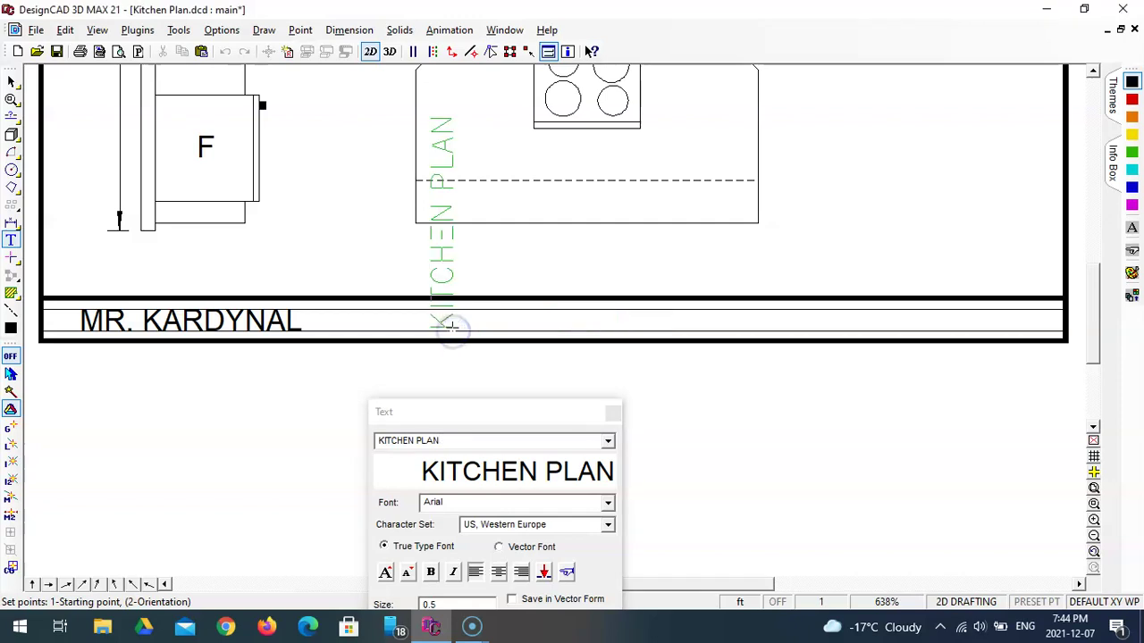
{"action": "left_click", "coordinate": [455, 328]}
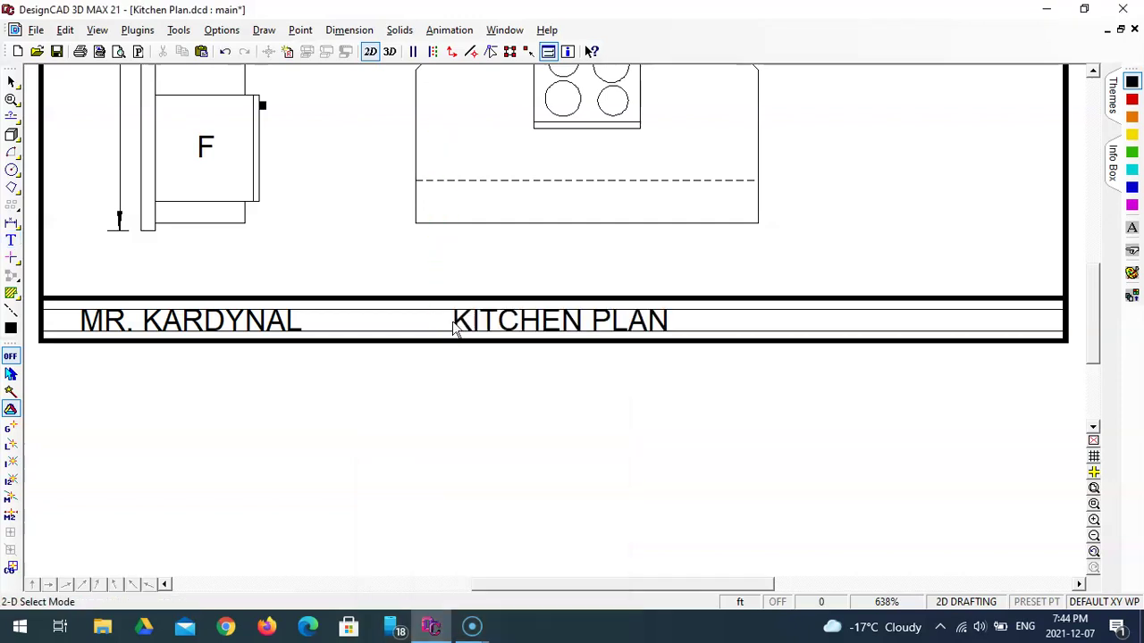
- Place the text 'GR. 10 PERIOD 2' at the right end of the title strip
{"action": "left_click", "coordinate": [11, 240]}
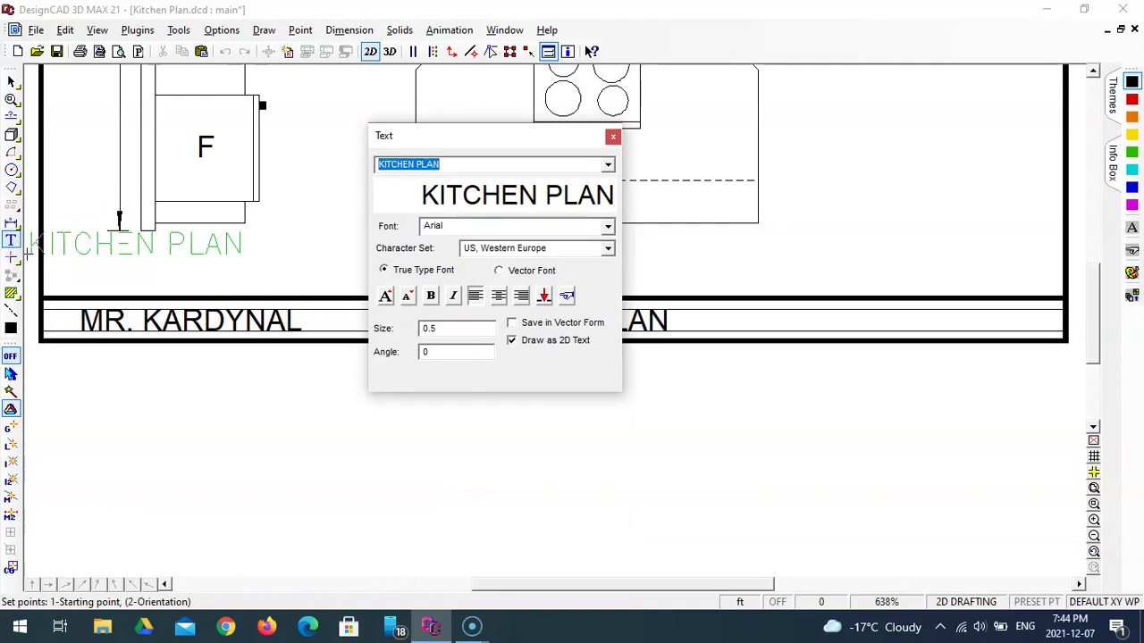
{"action": "type", "text": "GR. 10"}
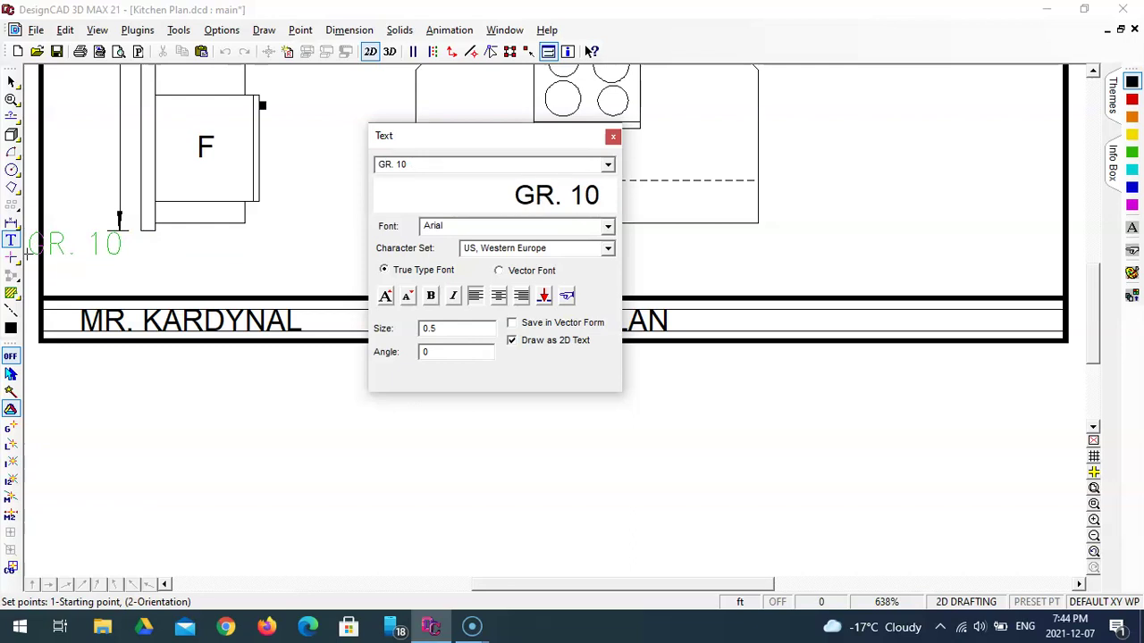
{"action": "type", "text": "  PERIOD"}
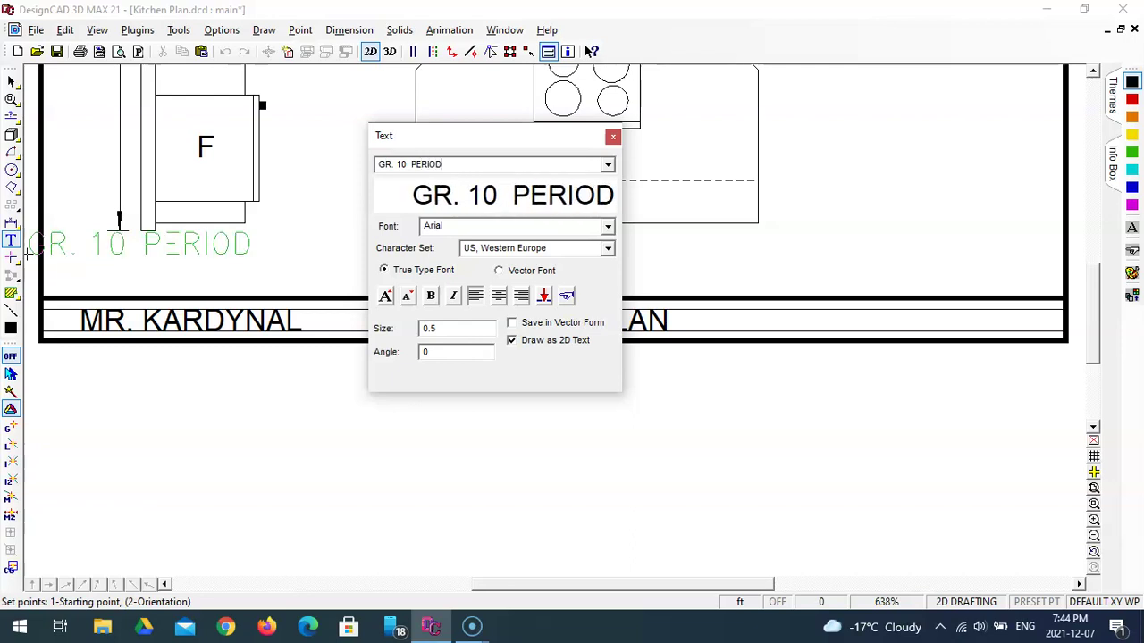
{"action": "type", "text": " 2"}
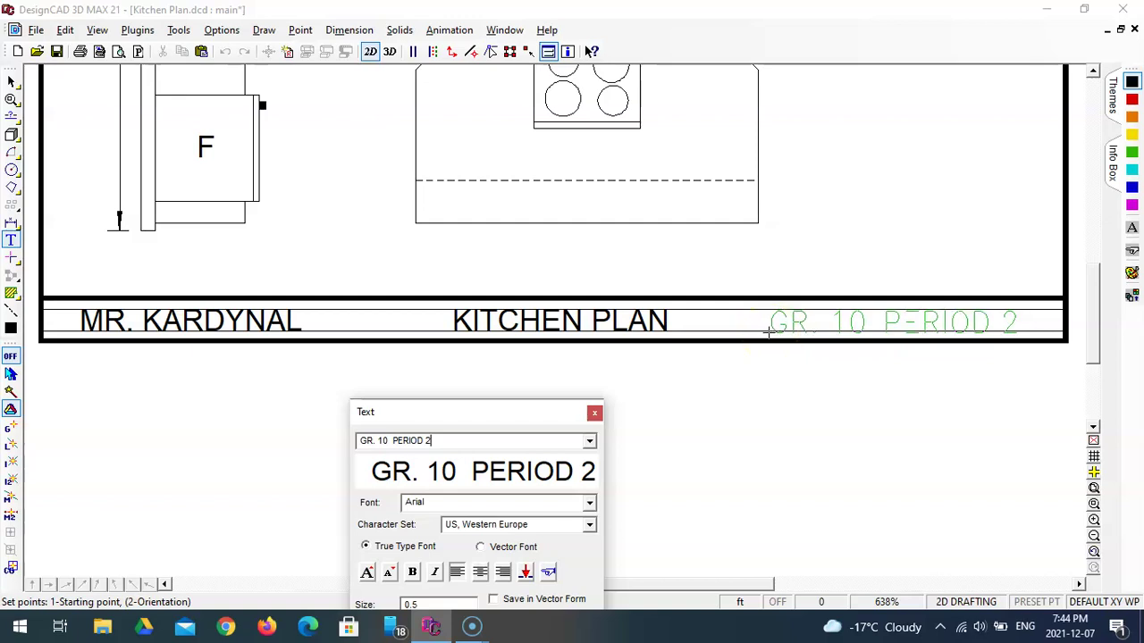
{"action": "left_click", "coordinate": [768, 331]}
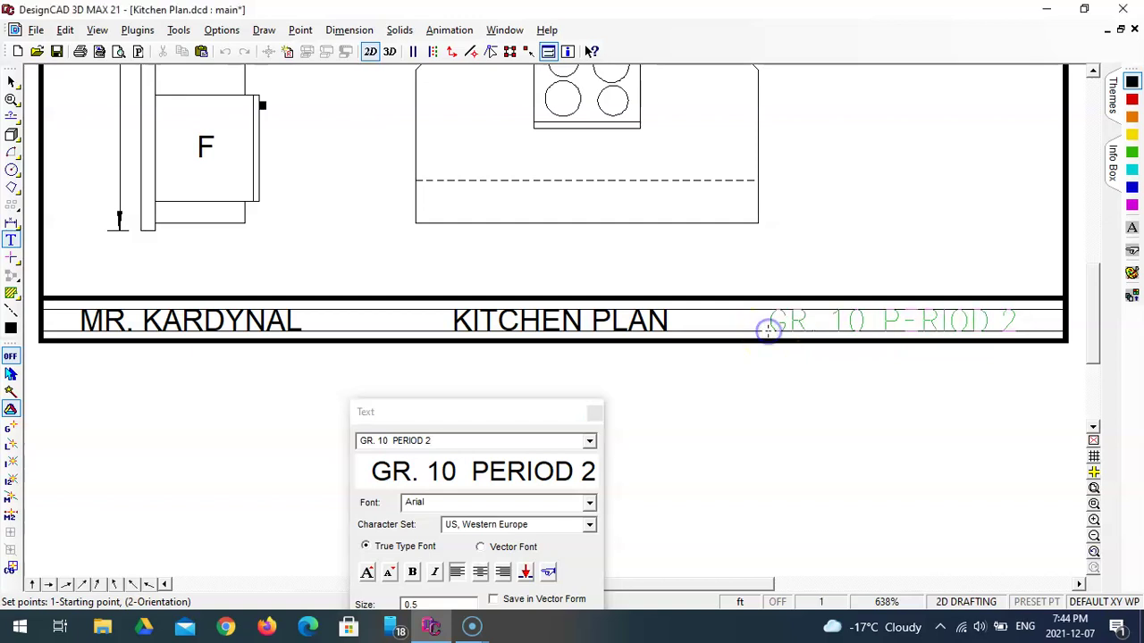
{"action": "key", "text": "Return"}
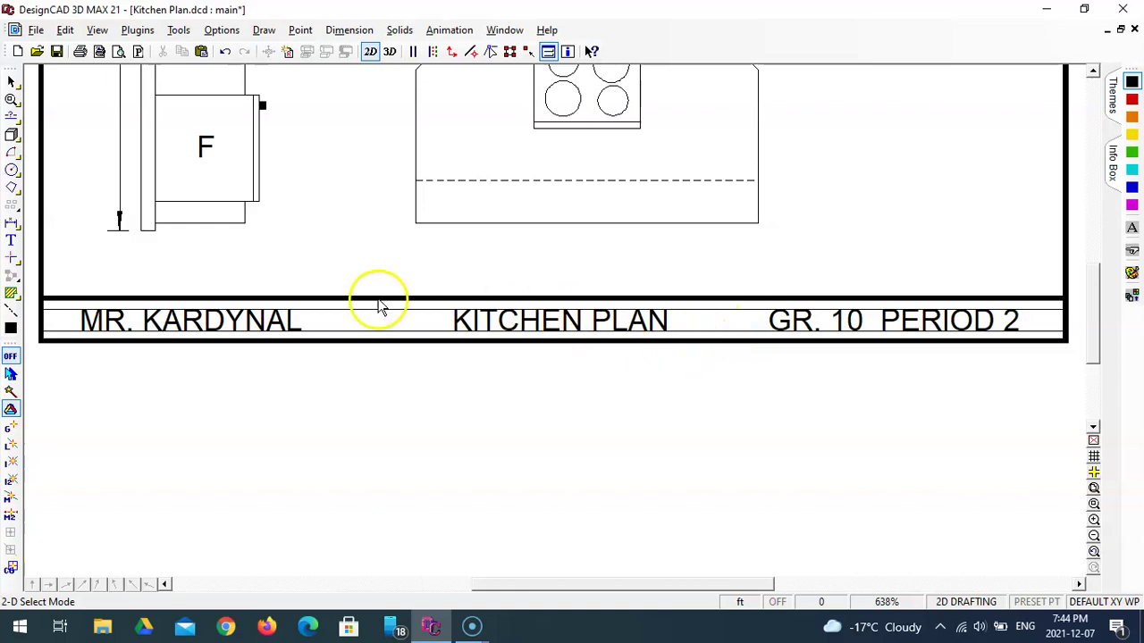
- Nudge the name label right and draw a snapped vertical divider between it and KITCHEN PLAN
{"action": "left_click", "coordinate": [263, 323]}
{"action": "left_click_drag", "start_coordinate": [263, 323], "coordinate": [295, 325]}
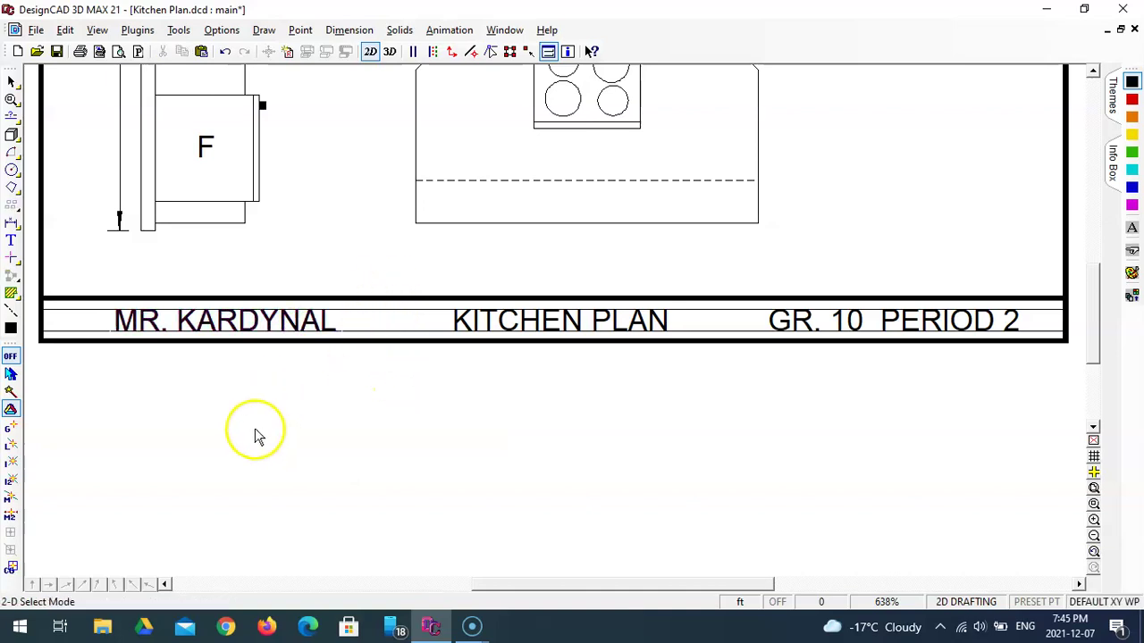
{"action": "left_click", "coordinate": [12, 121]}
{"action": "left_click", "coordinate": [50, 135]}
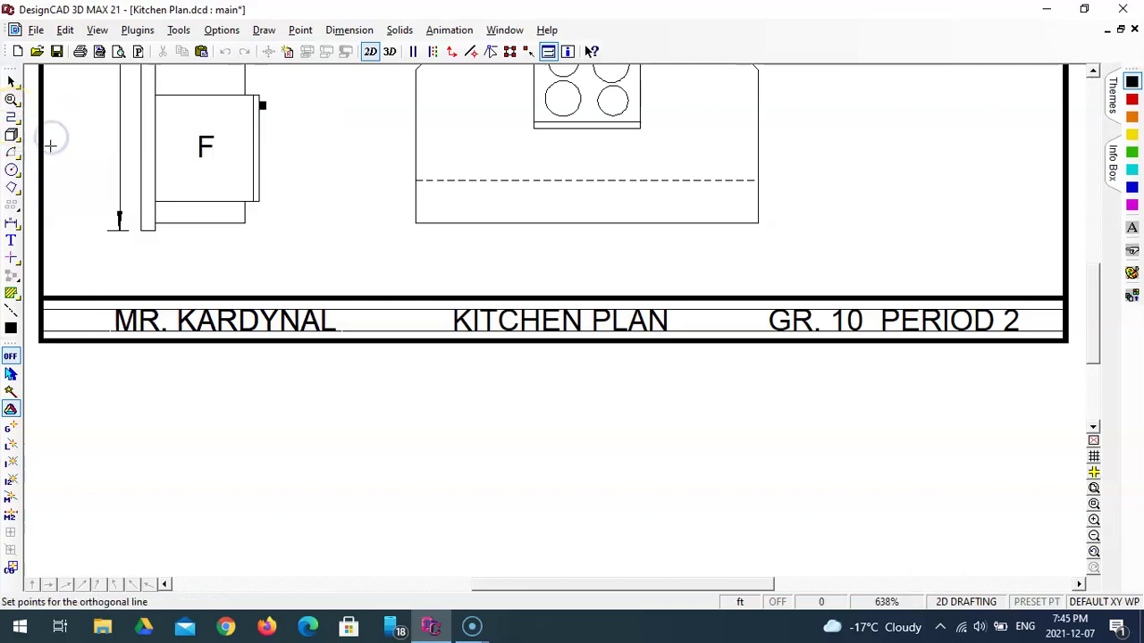
{"action": "left_click", "coordinate": [11, 443]}
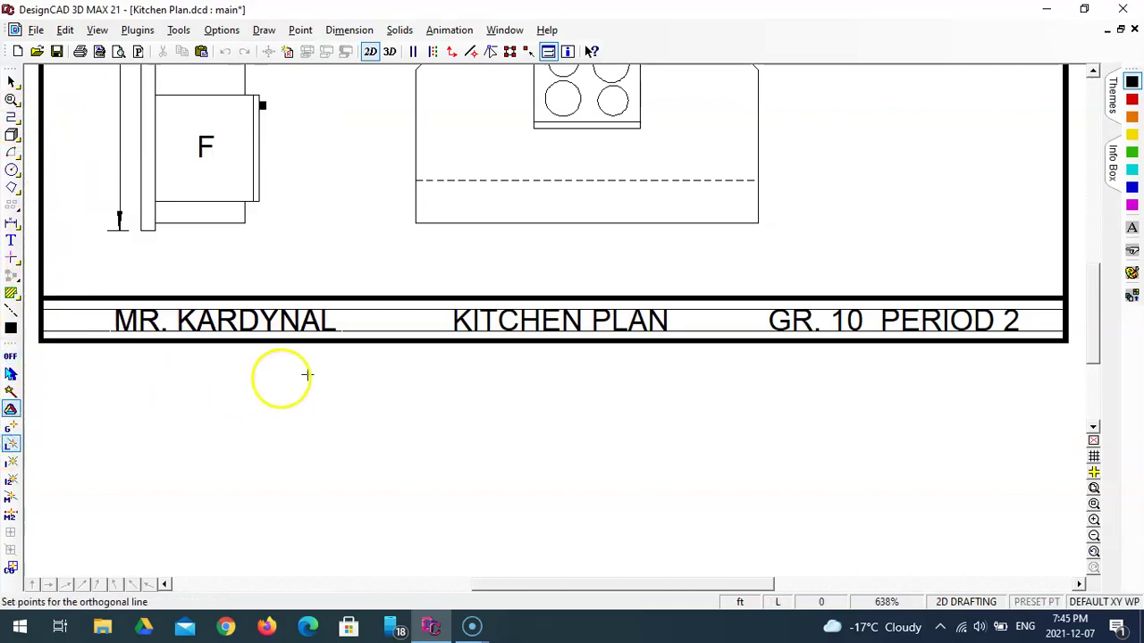
{"action": "left_click", "coordinate": [393, 297]}
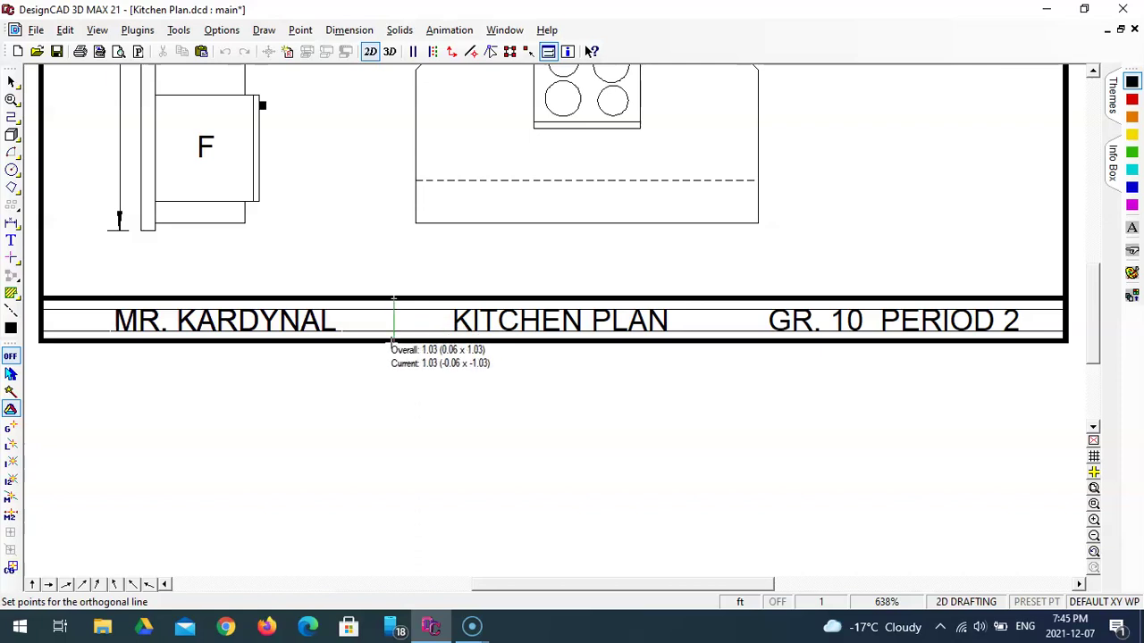
{"action": "left_click", "coordinate": [10, 447]}
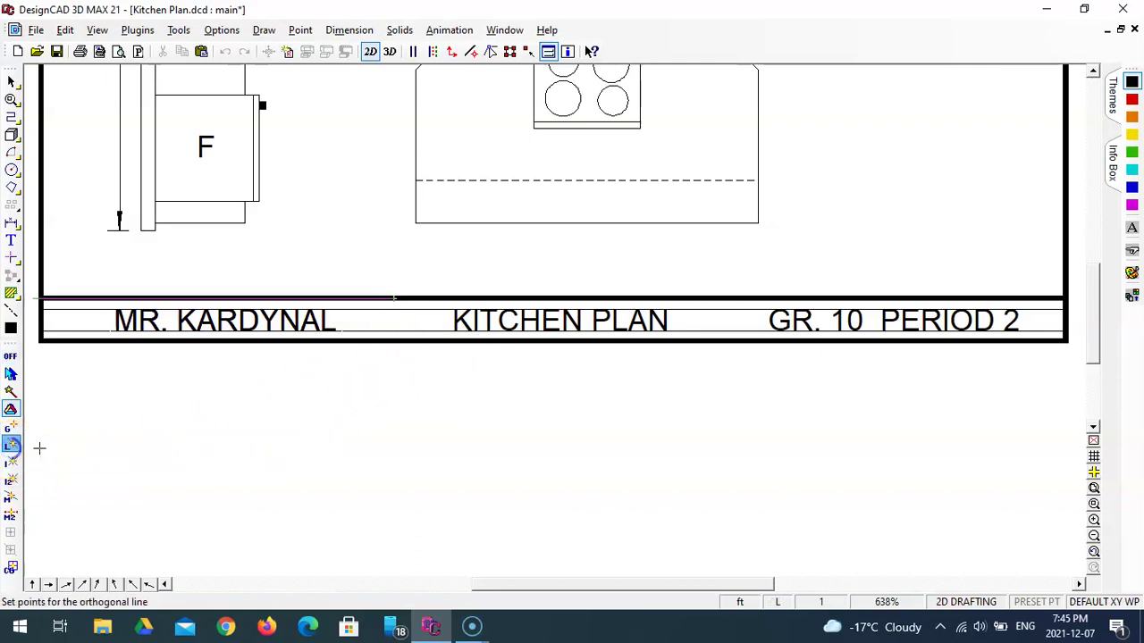
{"action": "left_click", "coordinate": [393, 340]}
{"action": "right_click", "coordinate": [394, 343]}
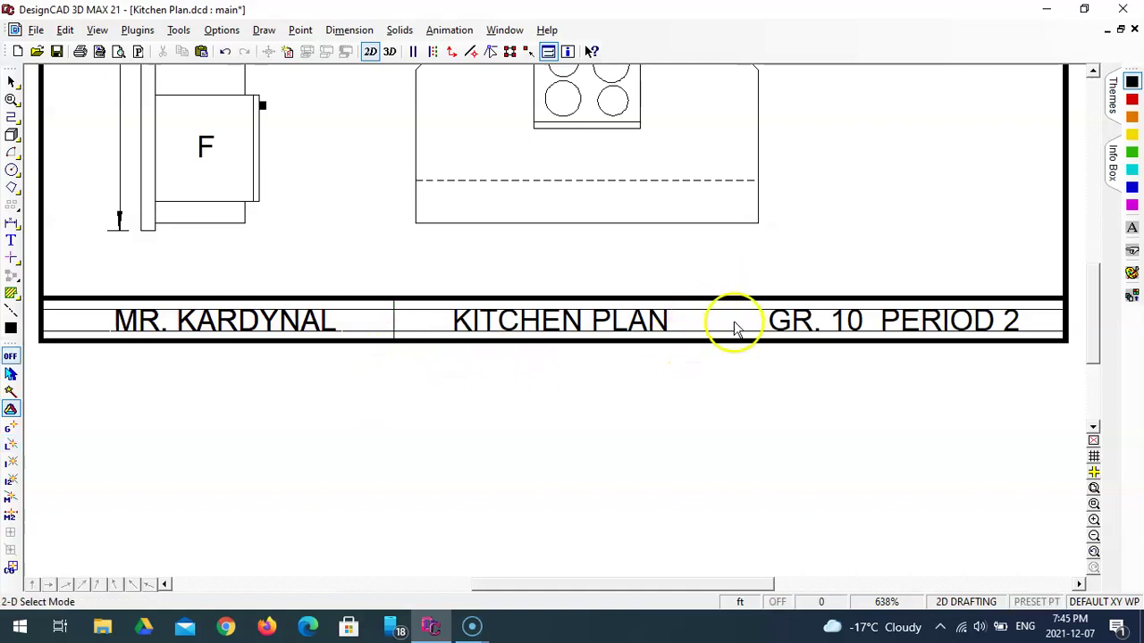
- Draw a second snapped vertical divider between KITCHEN PLAN and GR. 10 PERIOD 2
{"action": "left_click", "coordinate": [11, 117]}
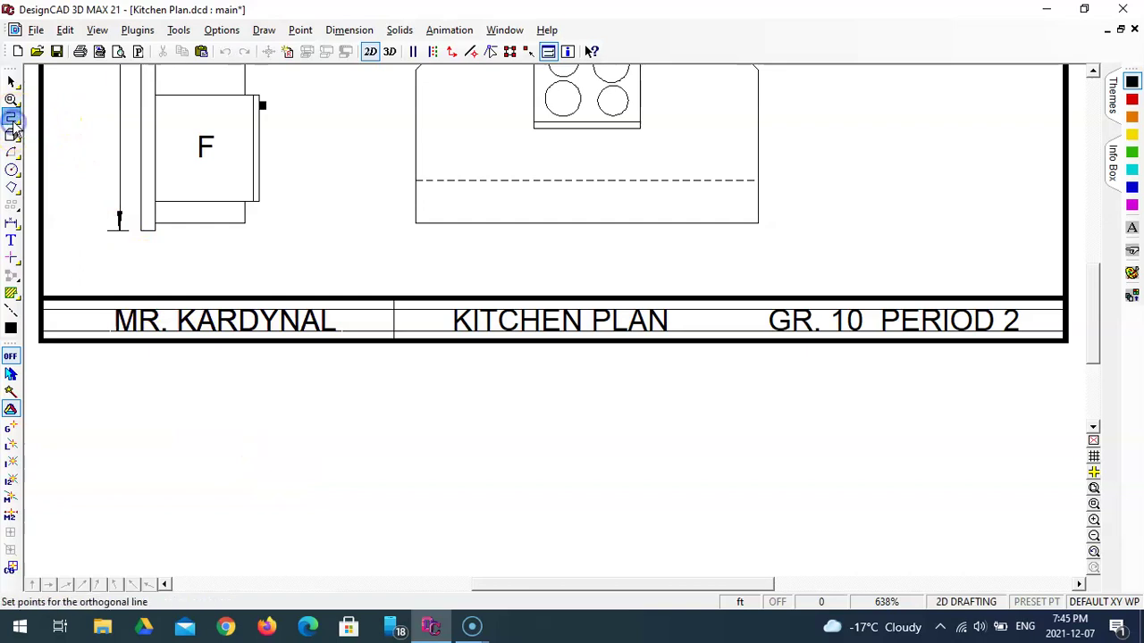
{"action": "left_click", "coordinate": [11, 444]}
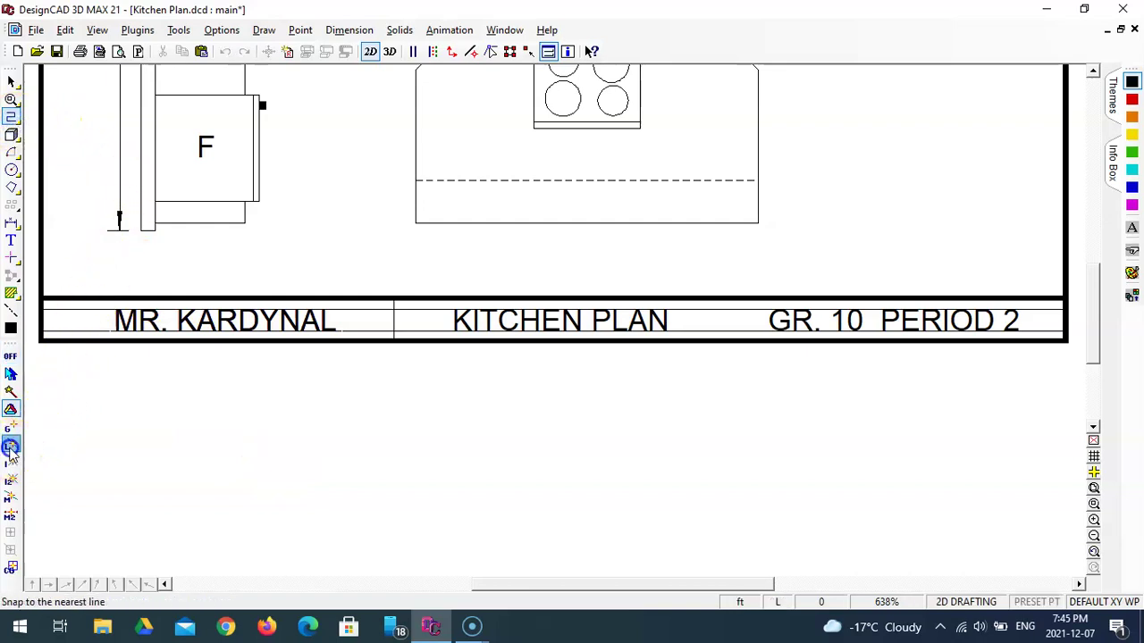
{"action": "left_click", "coordinate": [716, 300]}
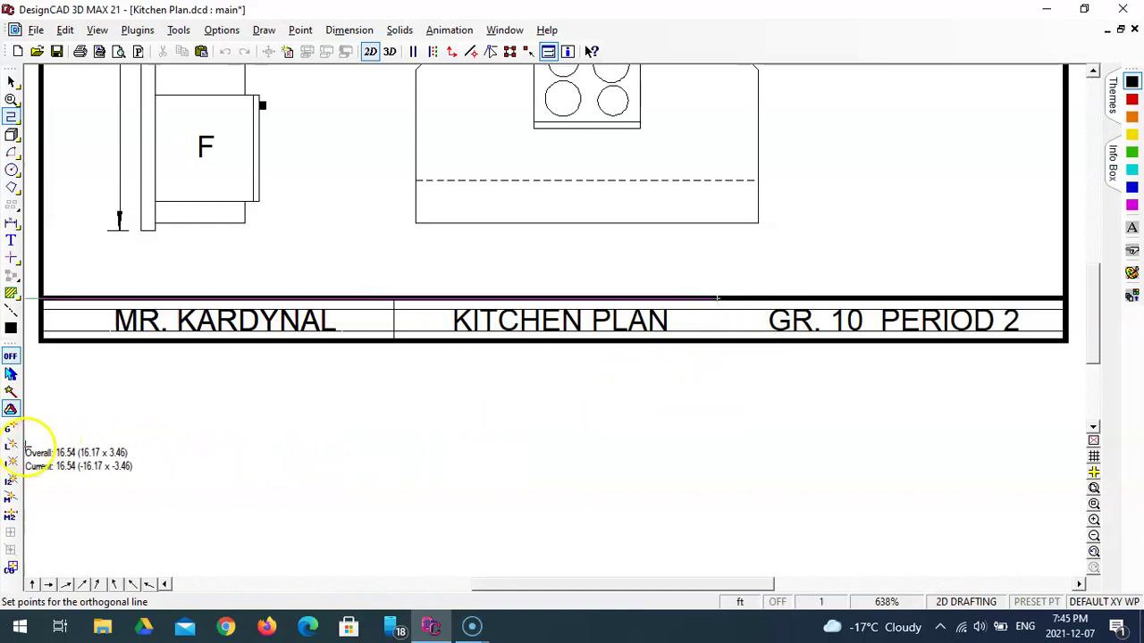
{"action": "left_click", "coordinate": [11, 445]}
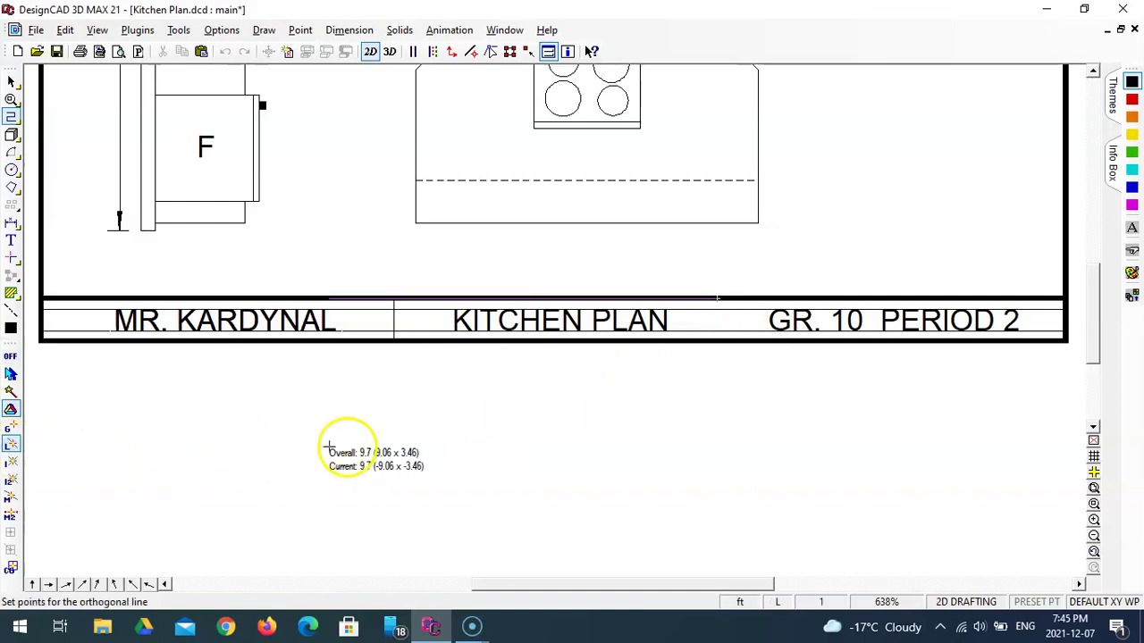
{"action": "left_click", "coordinate": [716, 342]}
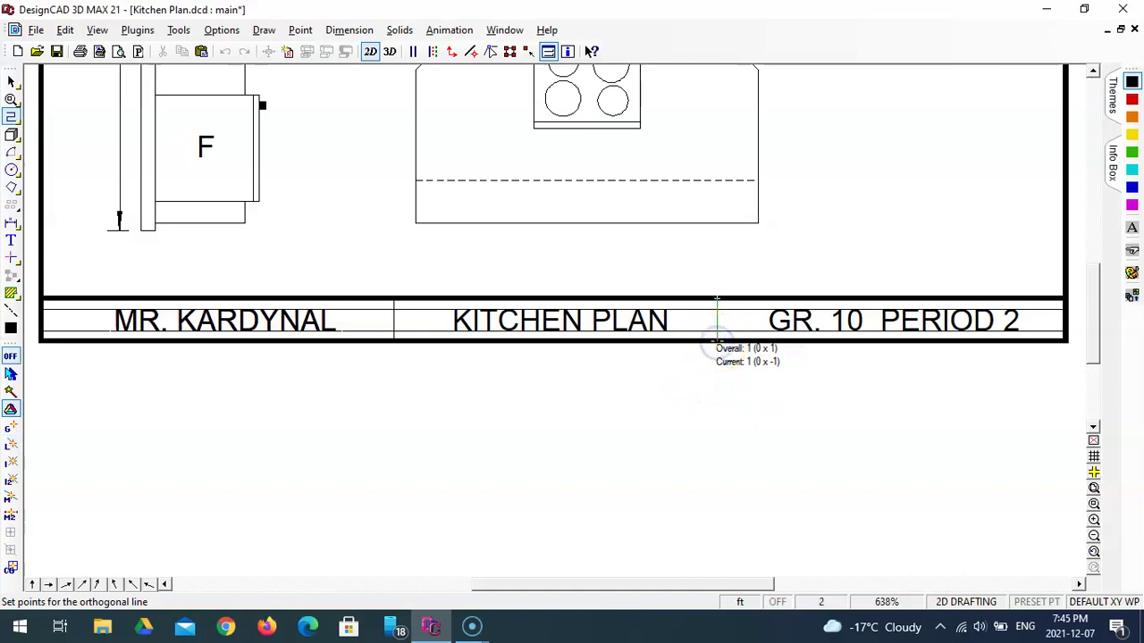
{"action": "key", "text": "Return"}
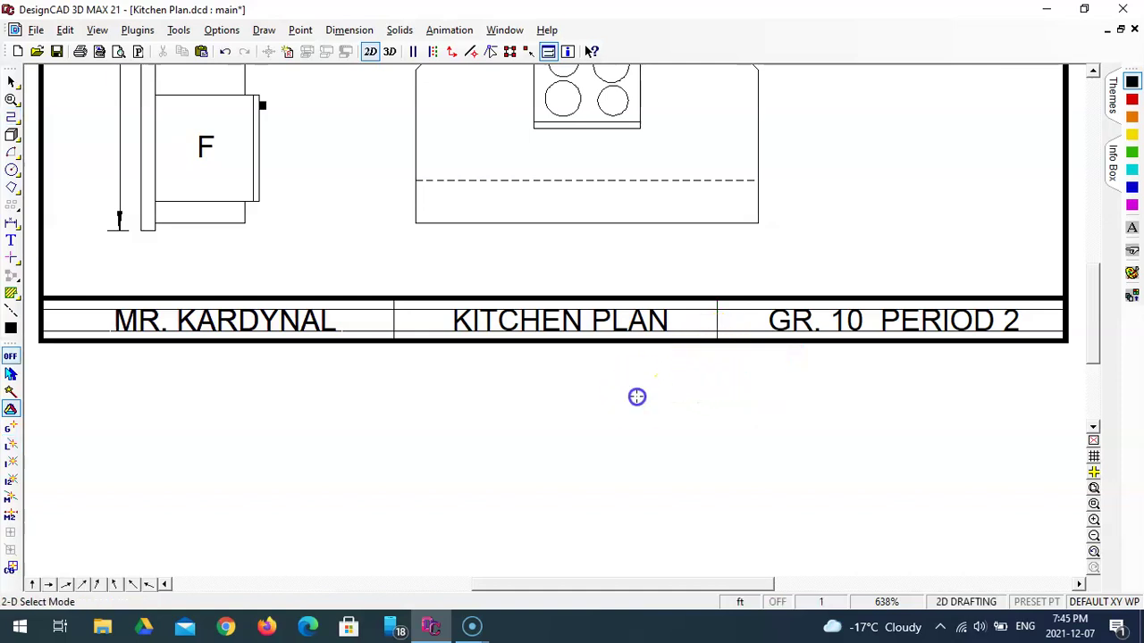
- Set both title-block dividers to a 0.1 line width in the Info Box
{"action": "left_click", "coordinate": [720, 319]}
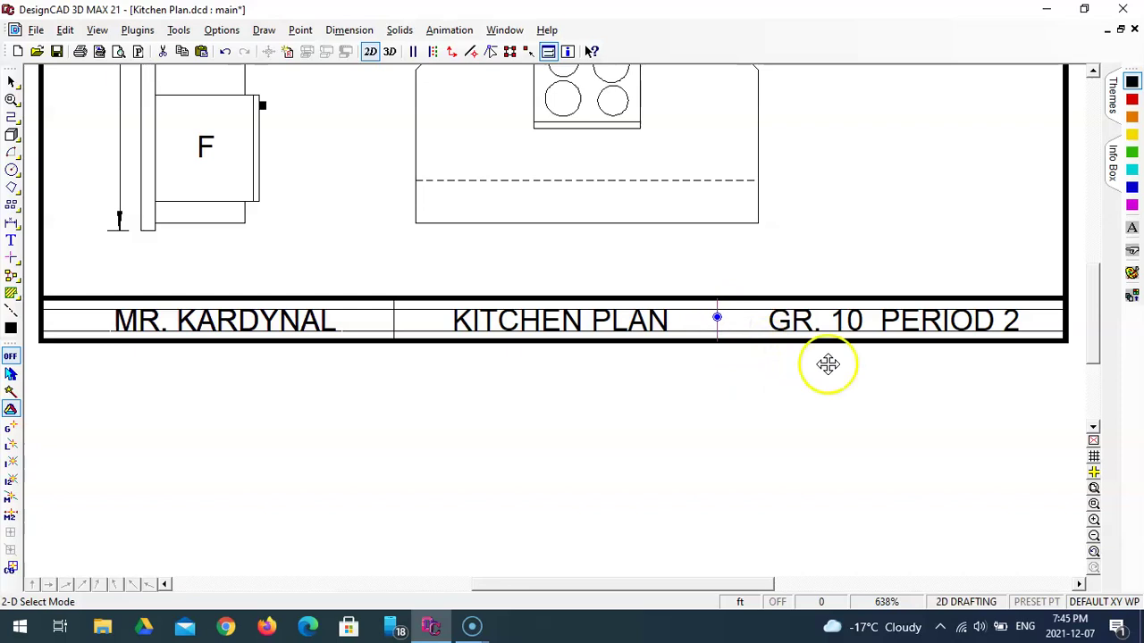
{"action": "left_click", "coordinate": [978, 469]}
{"action": "key", "text": "BackSpace"}
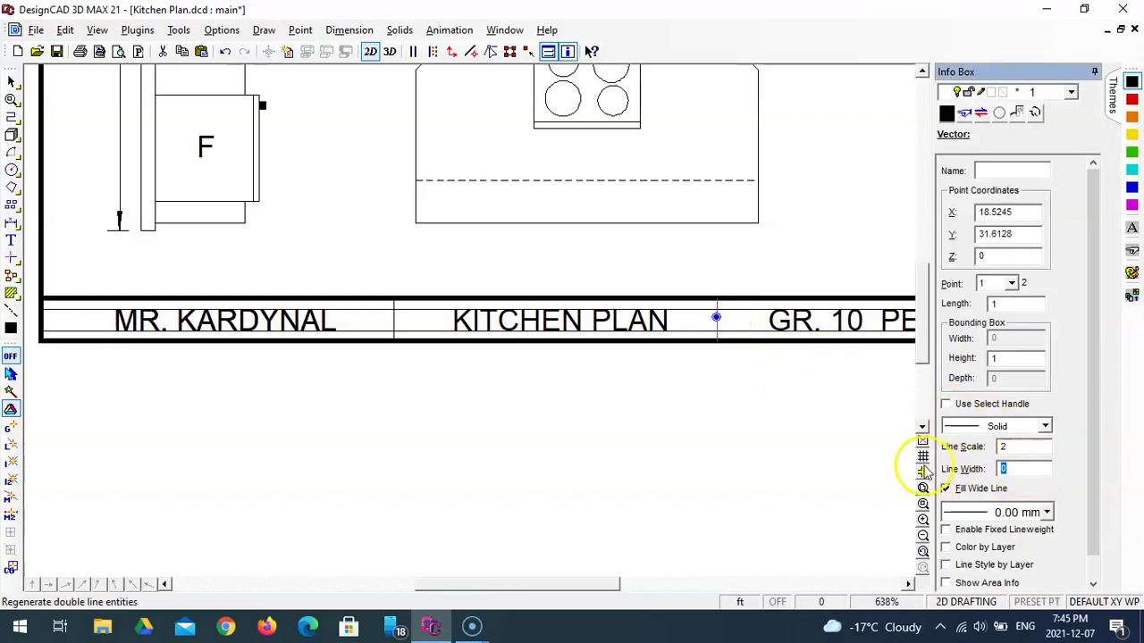
{"action": "key", "text": "Tab"}
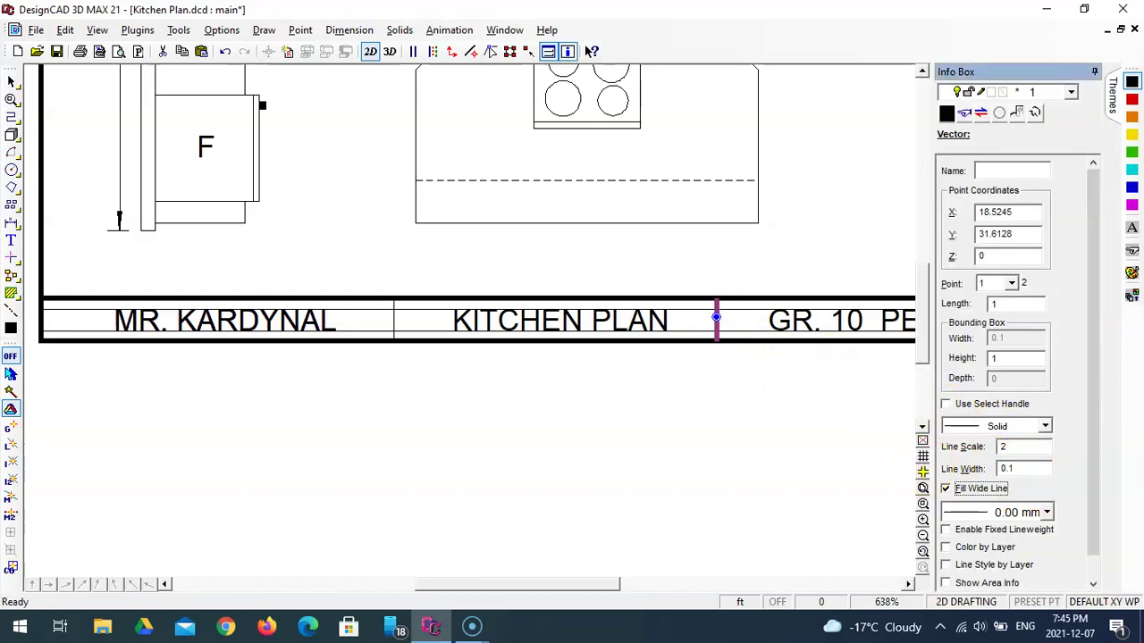
{"action": "left_click", "coordinate": [399, 321]}
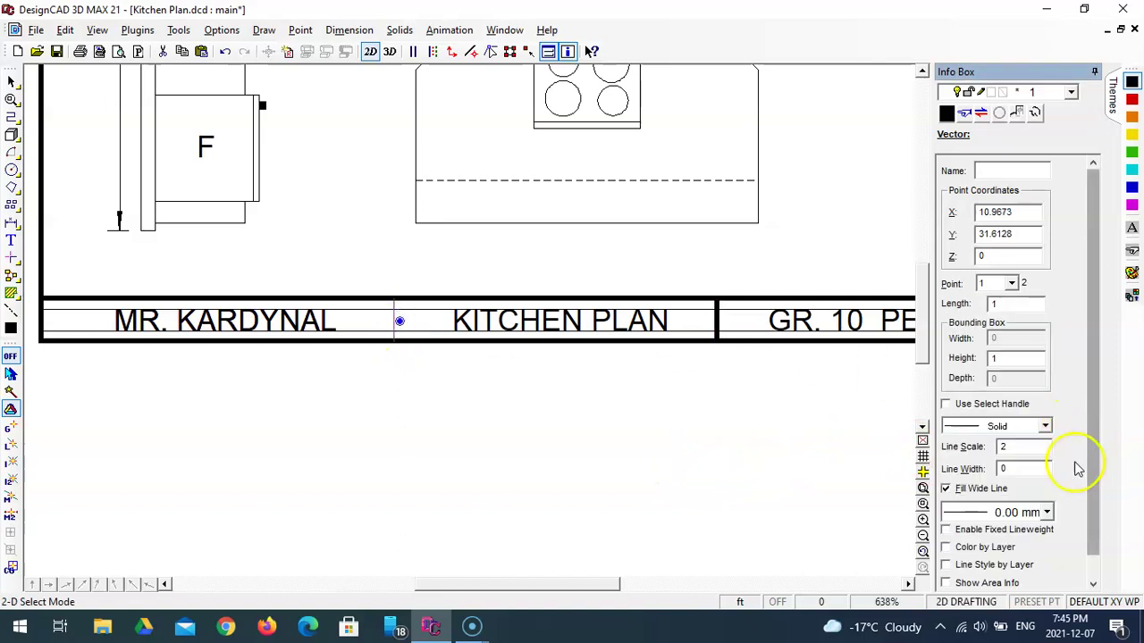
{"action": "double_click", "coordinate": [1007, 468]}
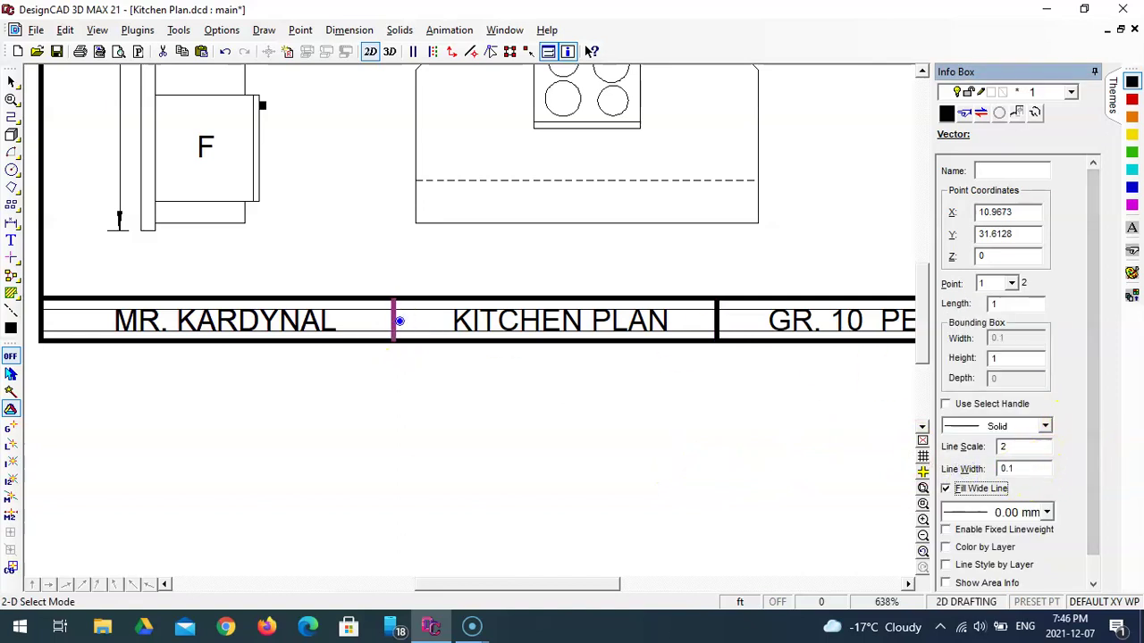
- Deselect the dividers, check one, and put away the Info Box panel
{"action": "left_click", "coordinate": [798, 459]}
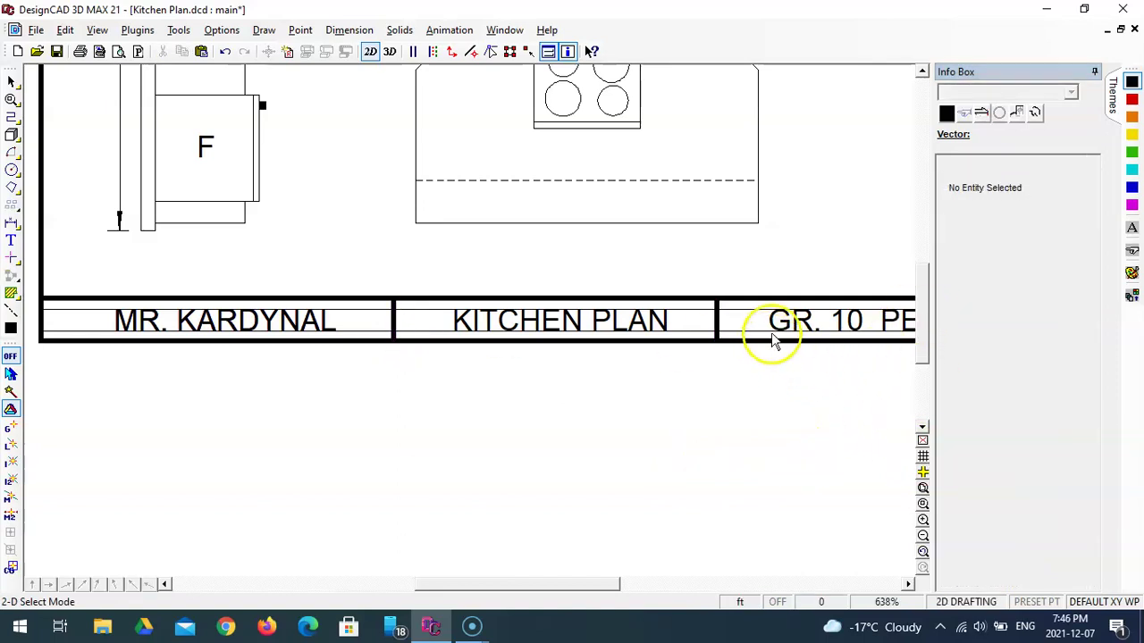
{"action": "left_click", "coordinate": [743, 311]}
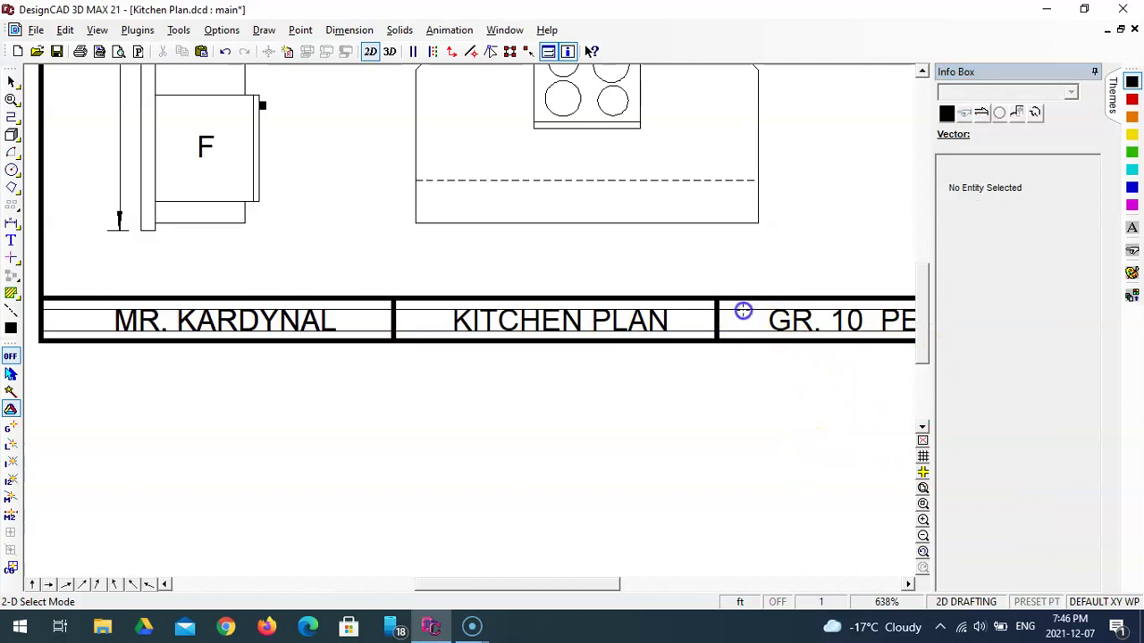
{"action": "left_click", "coordinate": [751, 352]}
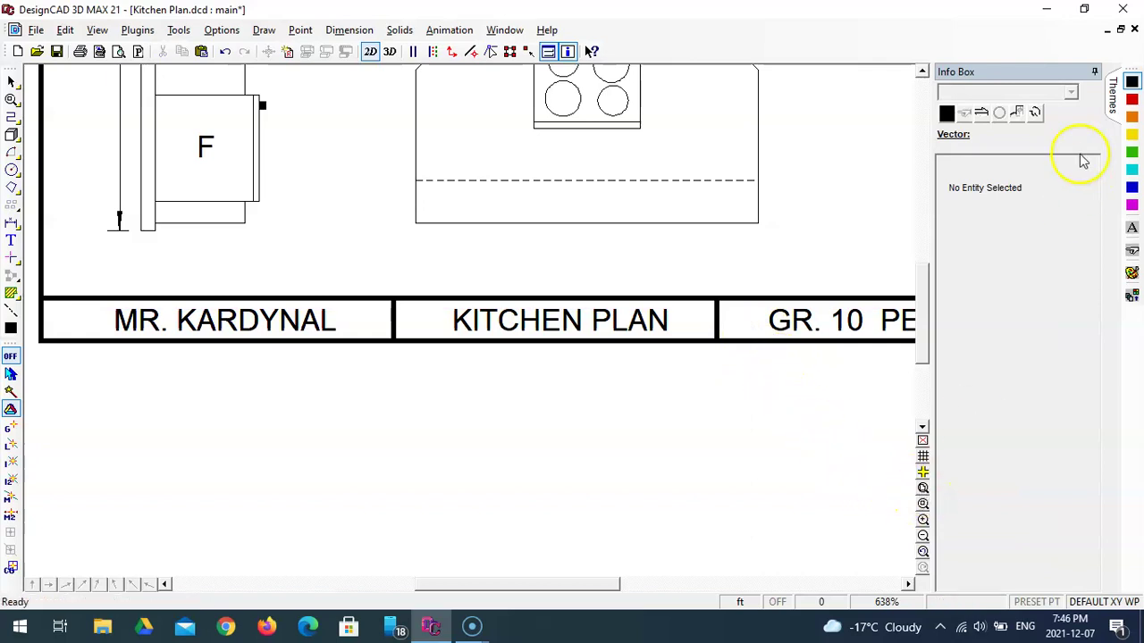
{"action": "left_click", "coordinate": [1094, 71]}
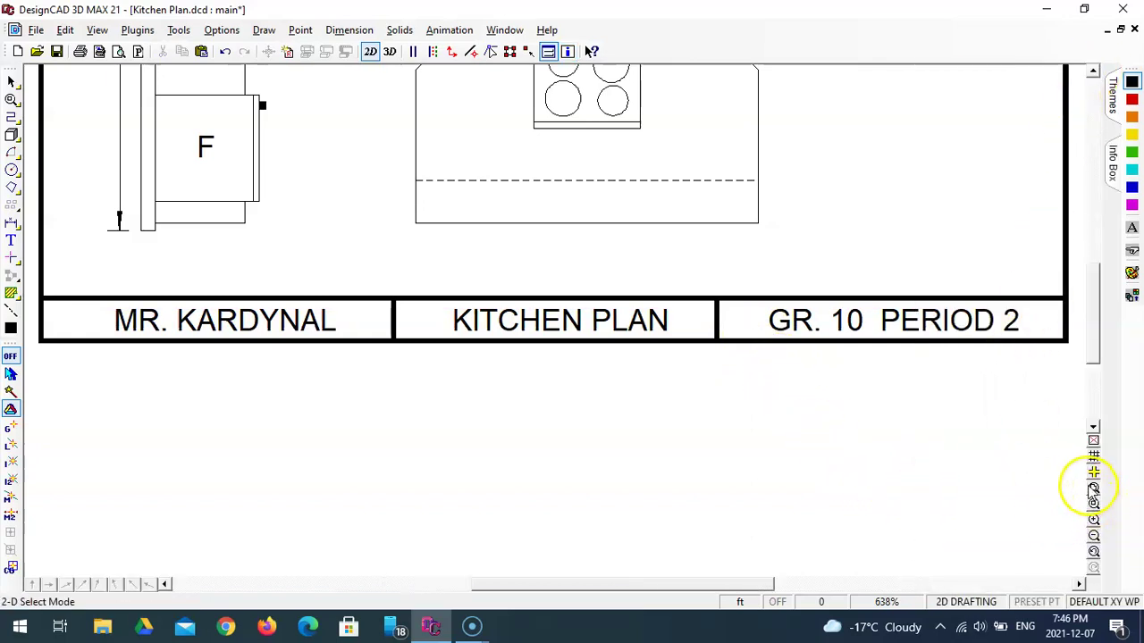
- Zoom to fit so the whole kitchen plan, border and title block are visible
{"action": "left_click", "coordinate": [1092, 487]}
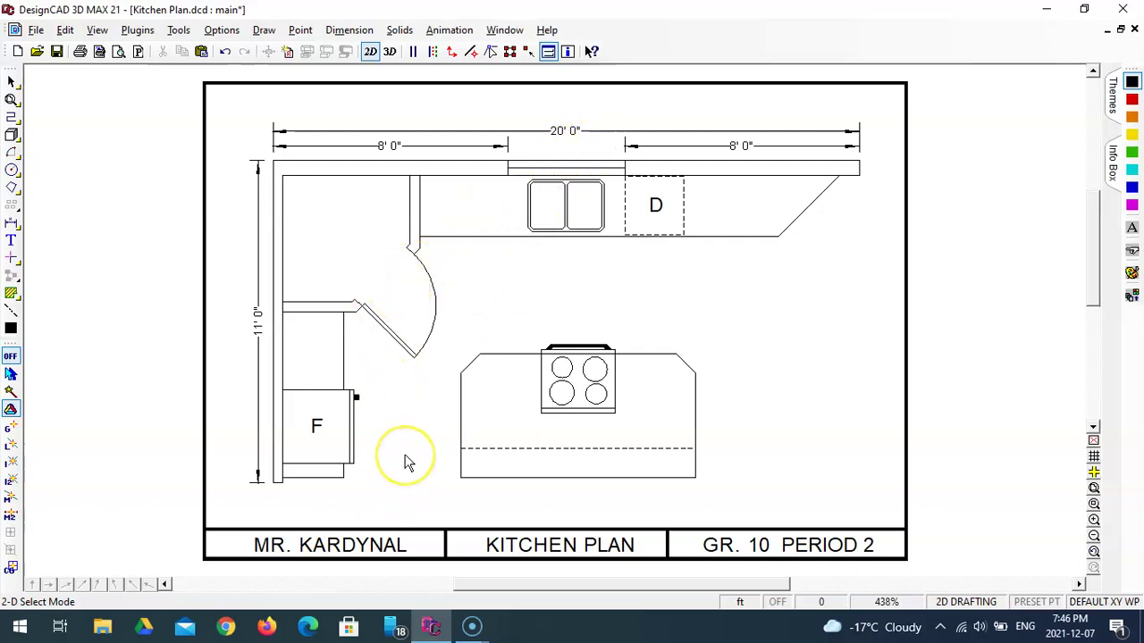
- Add a 'W1' label at text size 0.3 above the top-wall window
{"action": "left_click", "coordinate": [12, 240]}
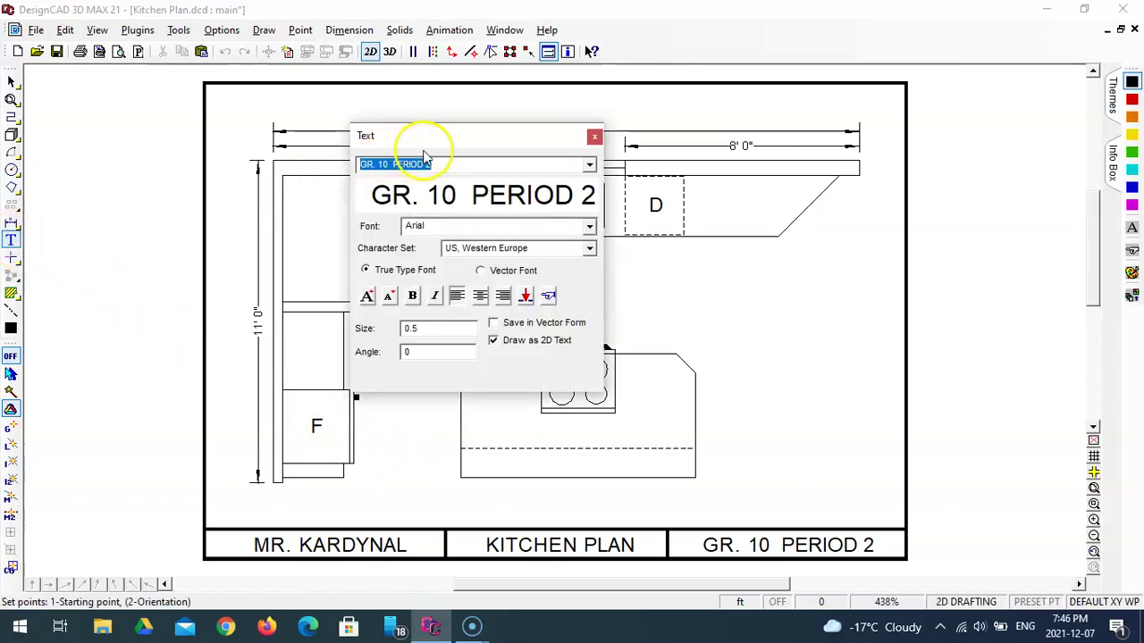
{"action": "left_click_drag", "start_coordinate": [431, 141], "coordinate": [598, 288]}
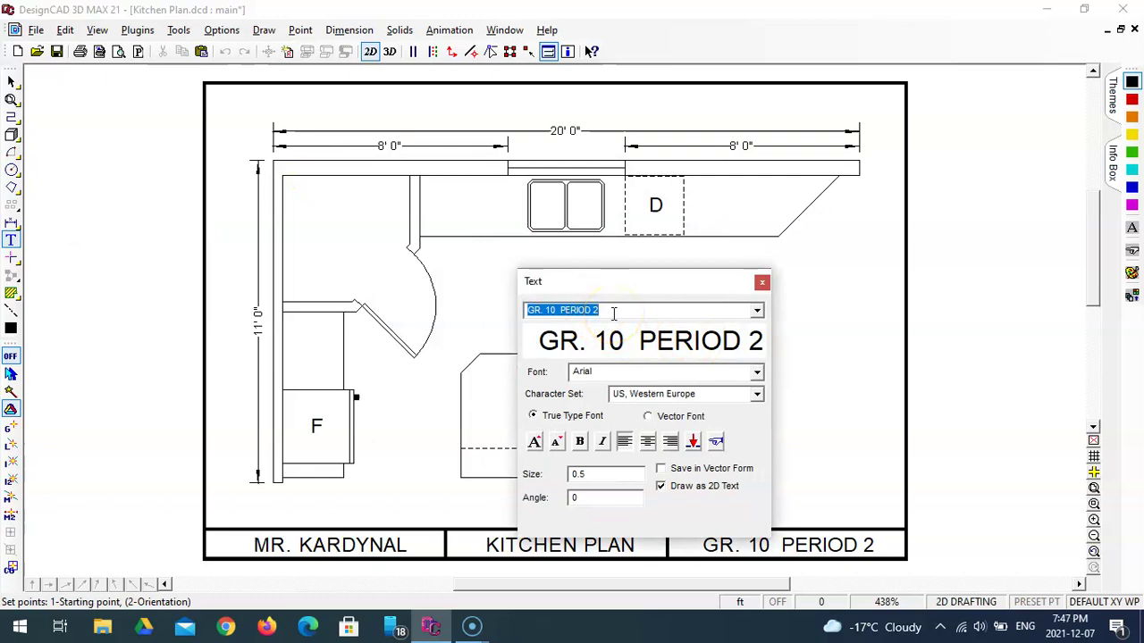
{"action": "key", "text": "BackSpace"}
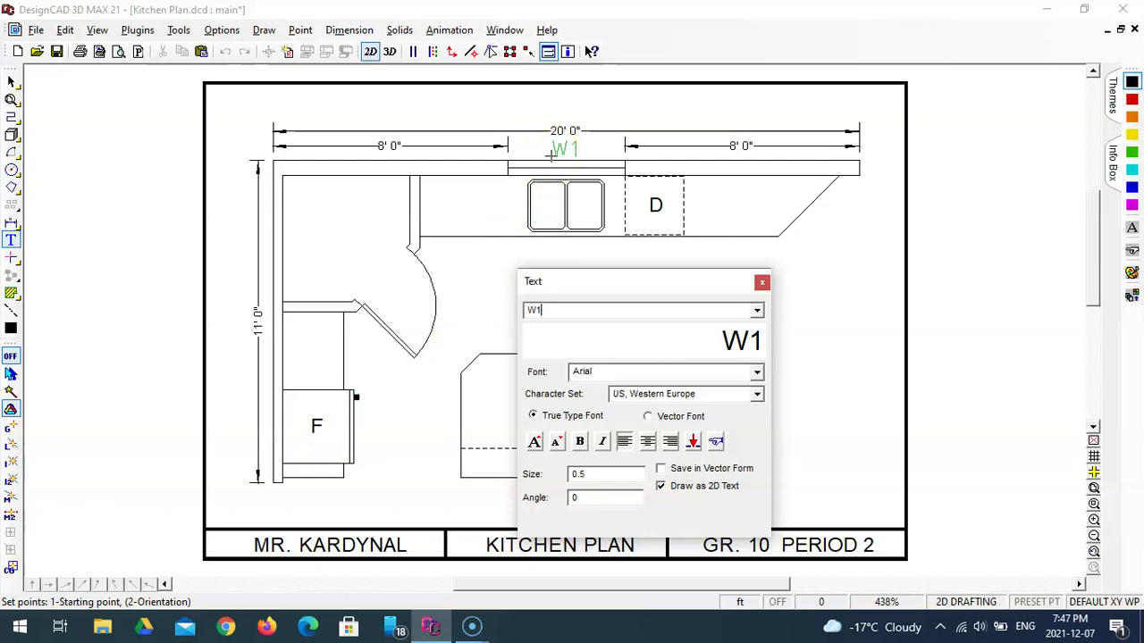
{"action": "left_click", "coordinate": [587, 474]}
{"action": "left_click", "coordinate": [557, 152]}
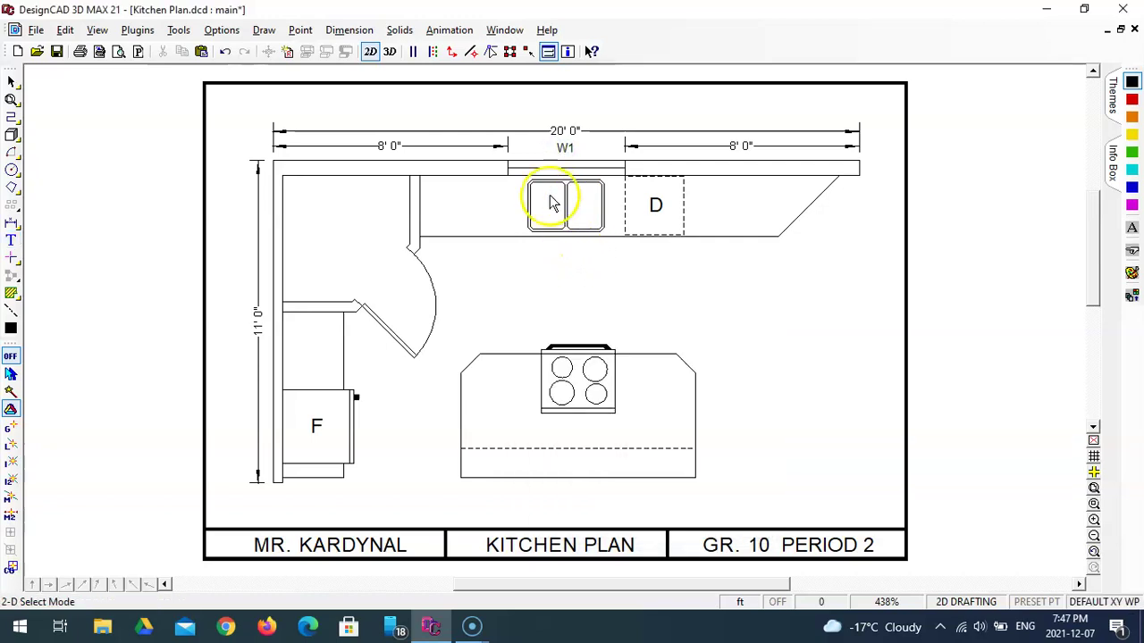
- Add a 'D1' label inside the door swing beside the left wall
{"action": "left_click", "coordinate": [11, 241]}
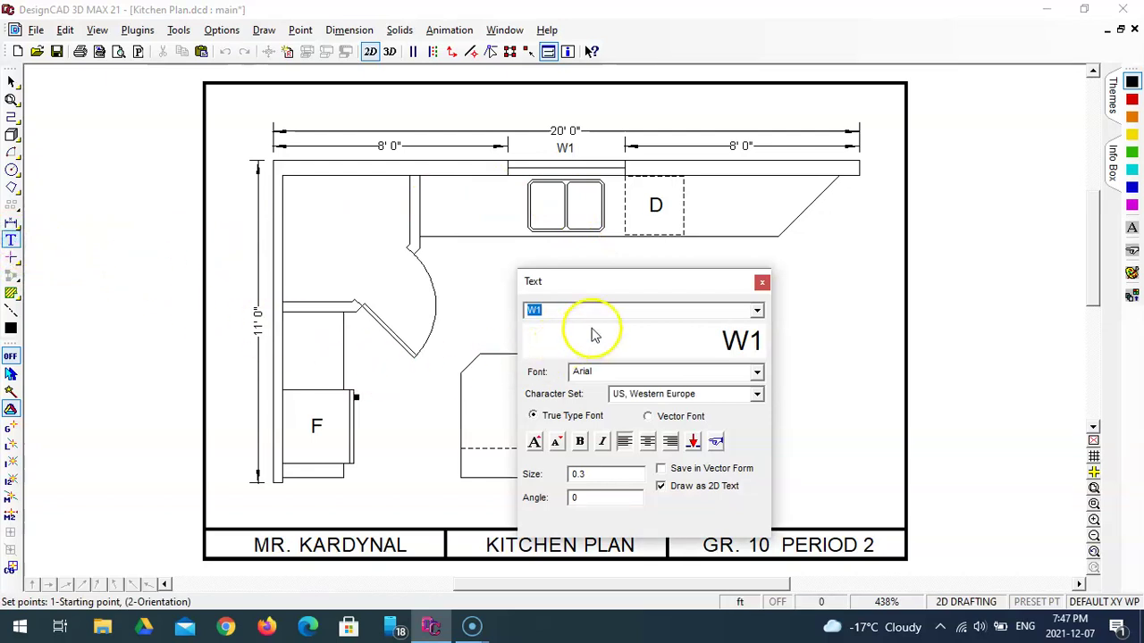
{"action": "type", "text": "D"}
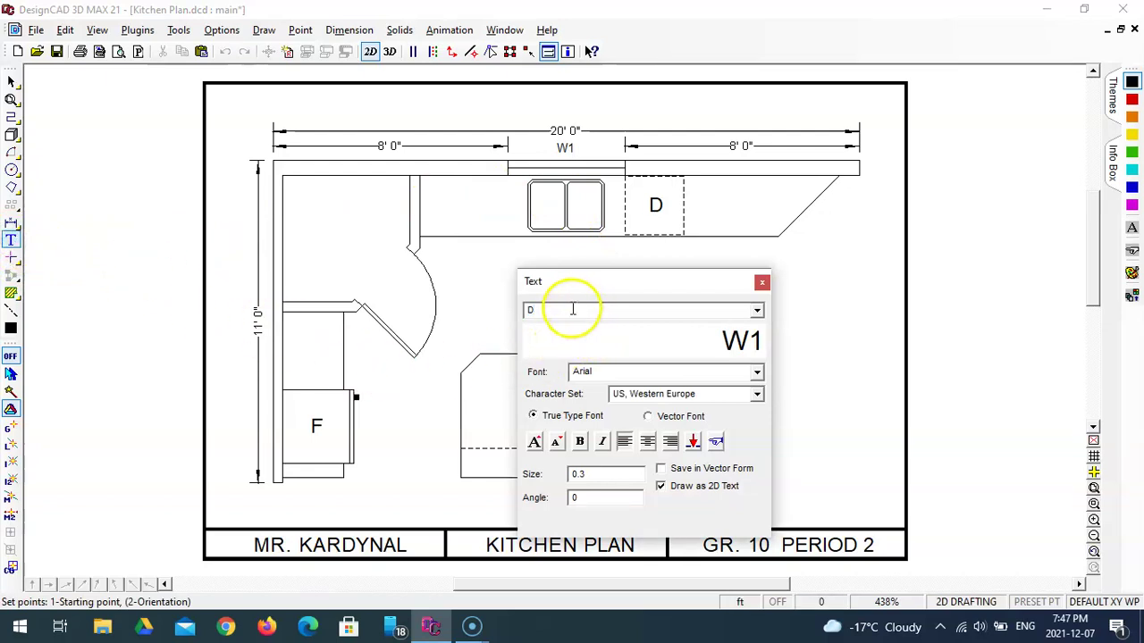
{"action": "type", "text": "1"}
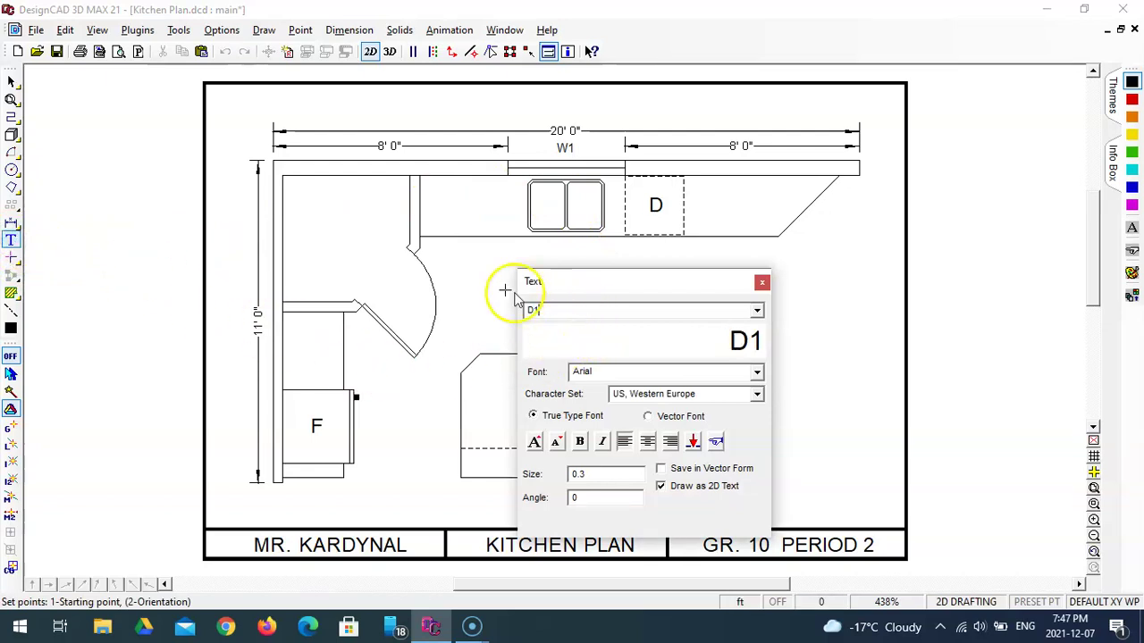
{"action": "left_click", "coordinate": [384, 283]}
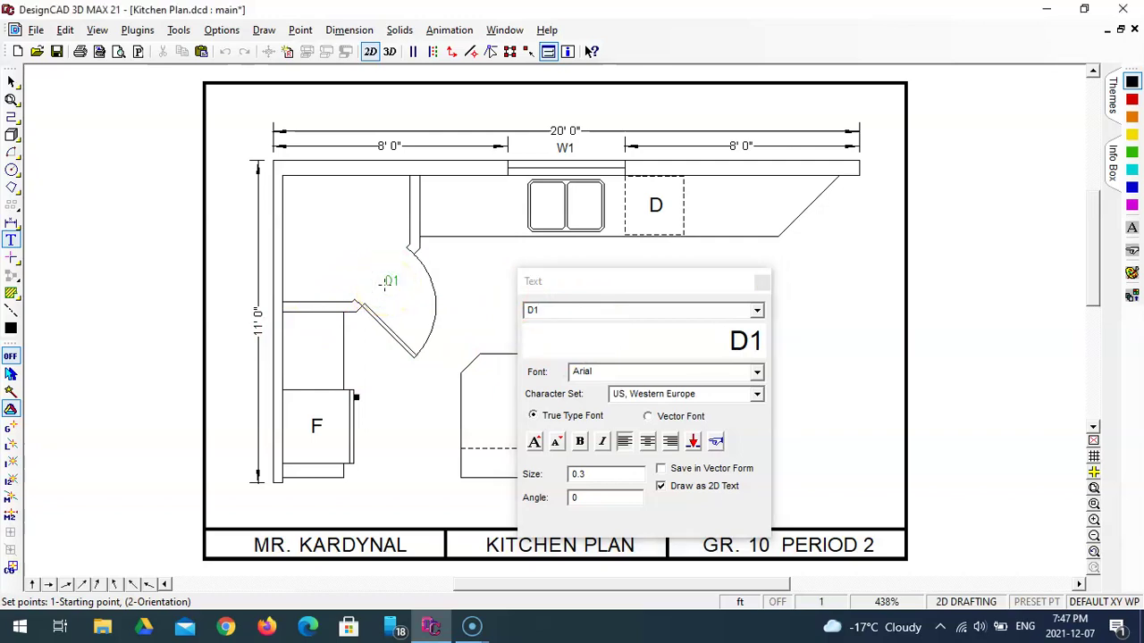
{"action": "left_click", "coordinate": [384, 283]}
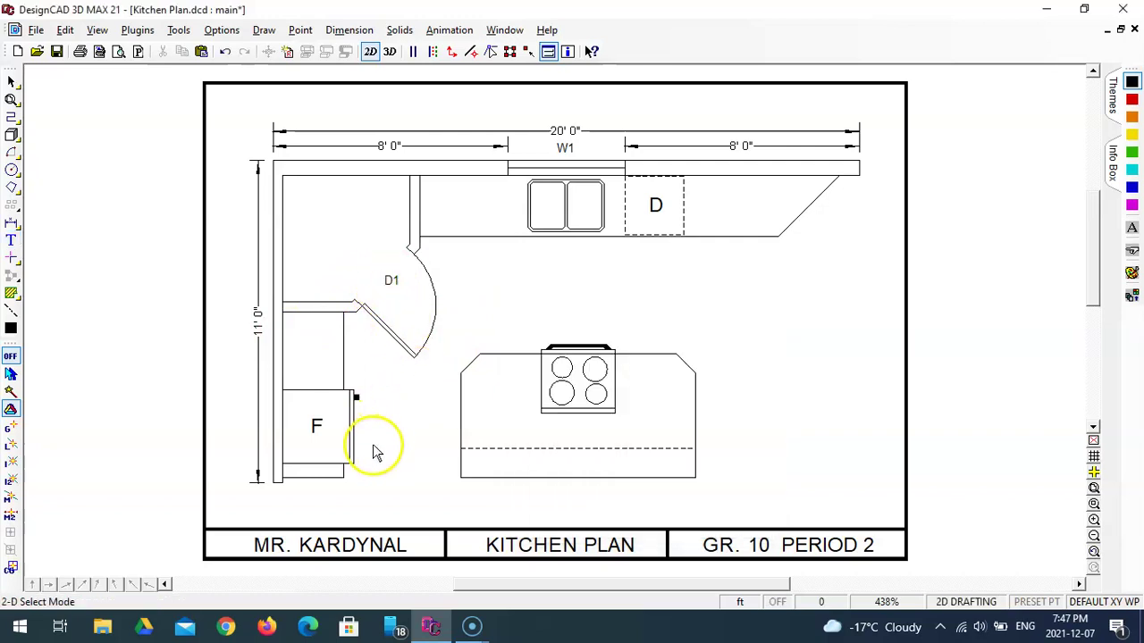